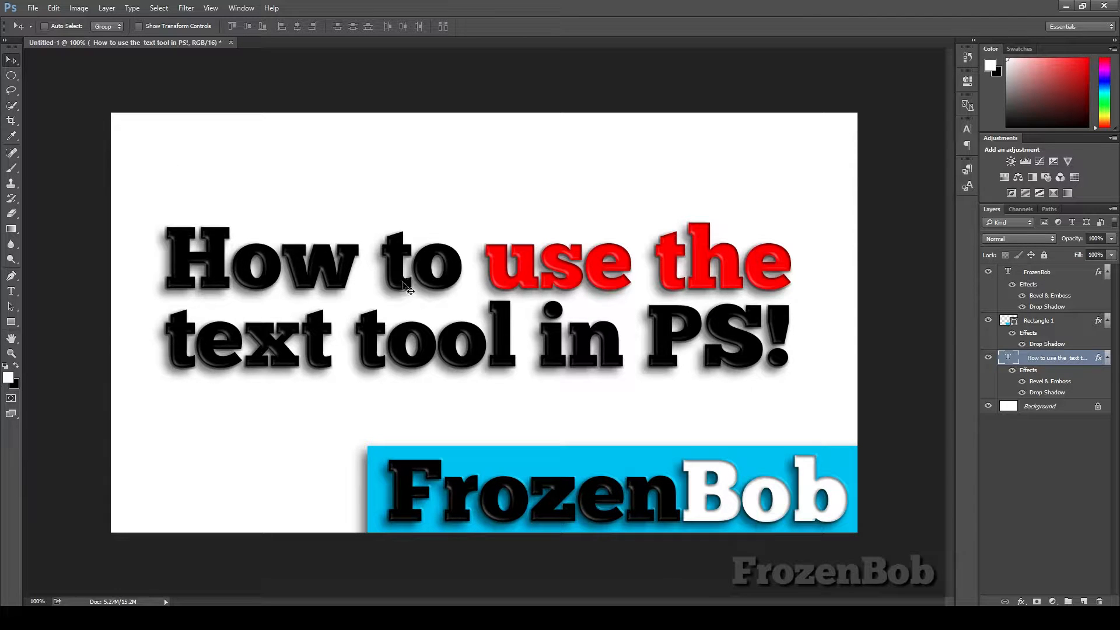
Step: Create a new 1280 × 720 pixel document at 300 pixels/inch with a white background
{"action": "left_click", "coordinate": [33, 8]}
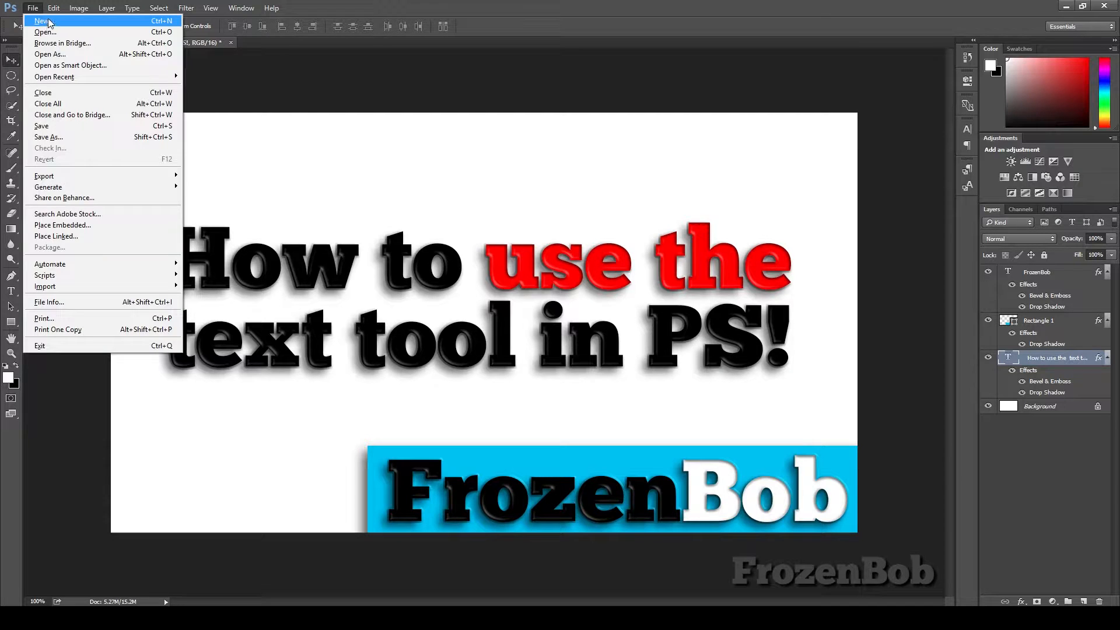
{"action": "left_click", "coordinate": [48, 18]}
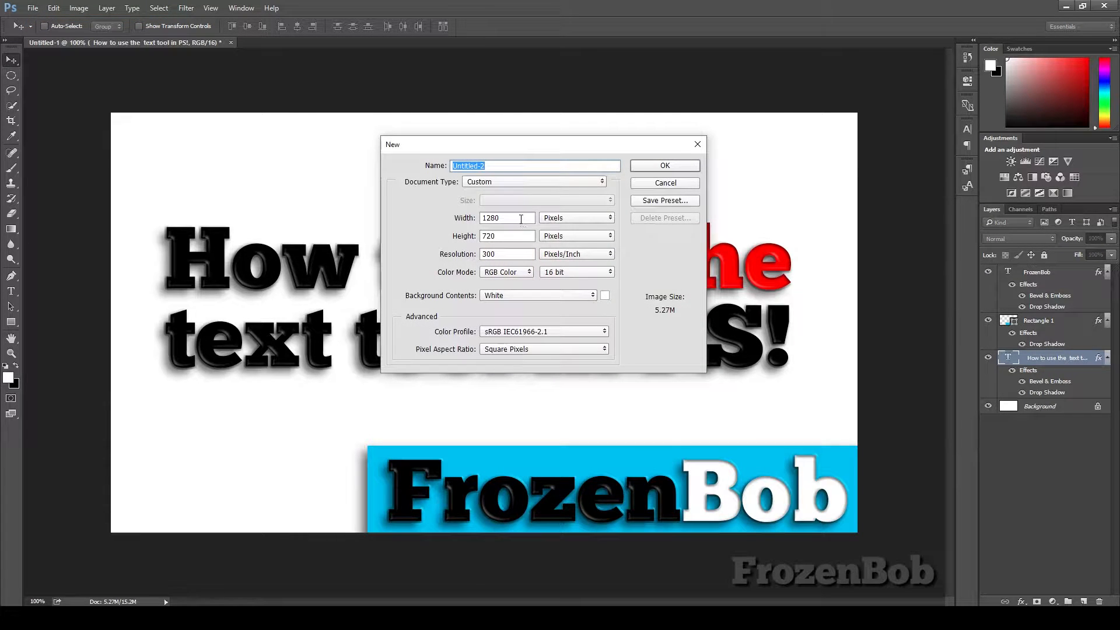
{"action": "double_click", "coordinate": [521, 219]}
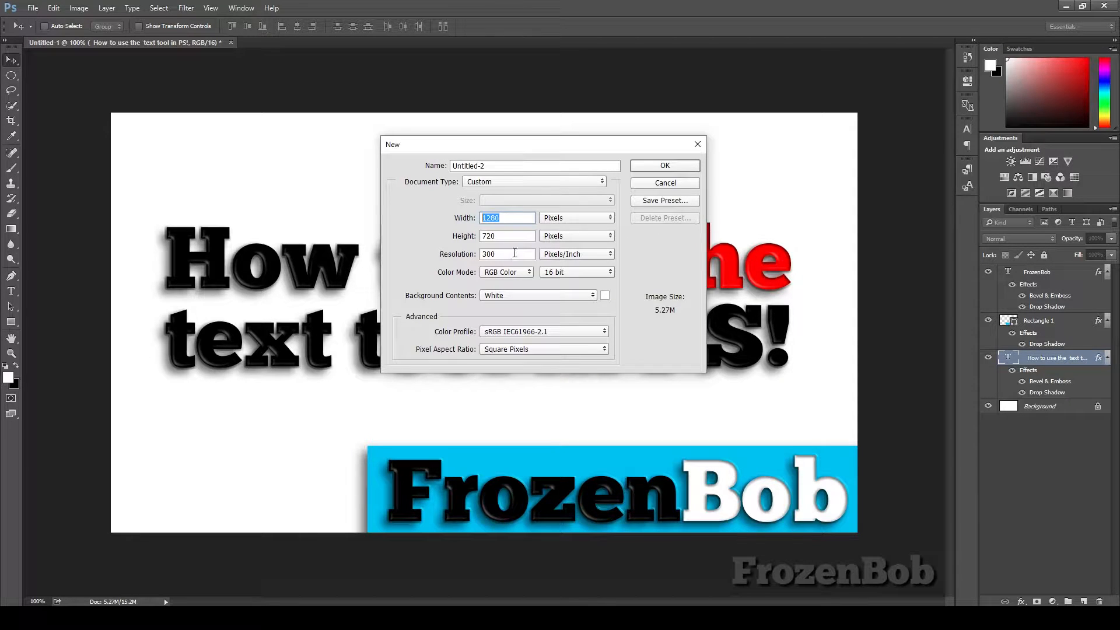
{"action": "left_click", "coordinate": [520, 295]}
{"action": "left_click", "coordinate": [520, 292]}
{"action": "left_click", "coordinate": [675, 167]}
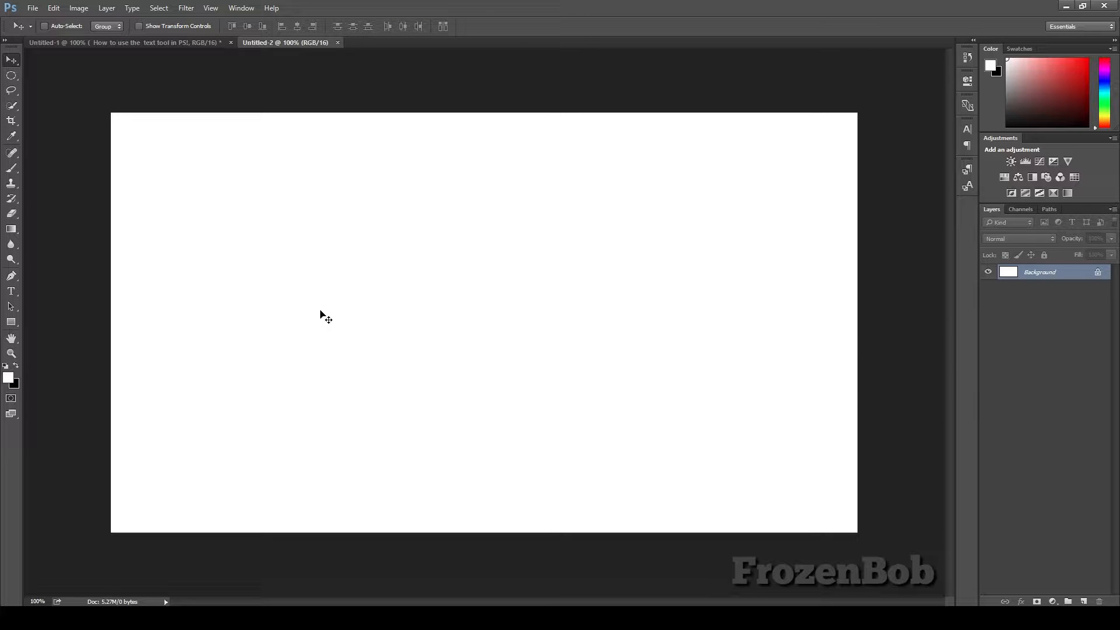
Step: Type FrzenBob as a new text layer left of the canvas centre with the Text tool and commit it
{"action": "key", "text": "t"}
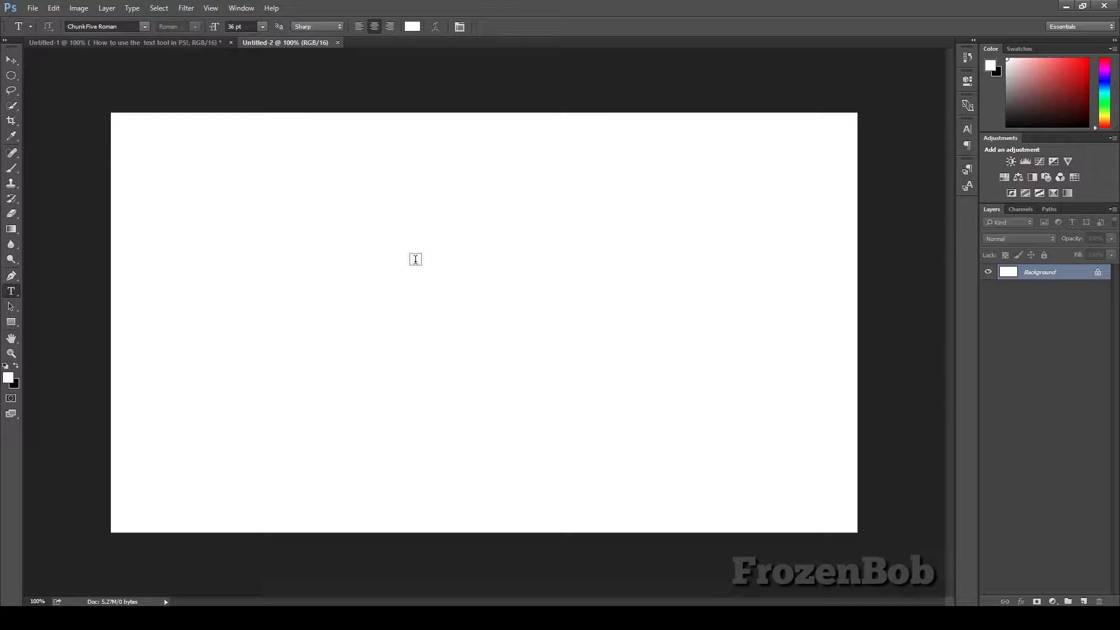
{"action": "left_click", "coordinate": [275, 307]}
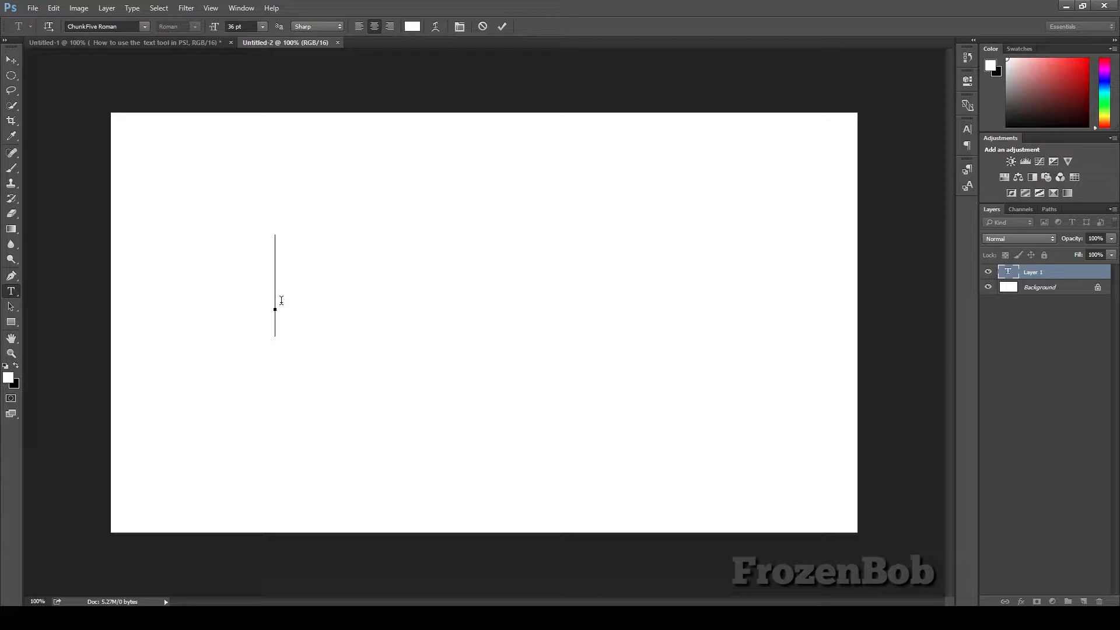
{"action": "type", "text": "Hellooze"}
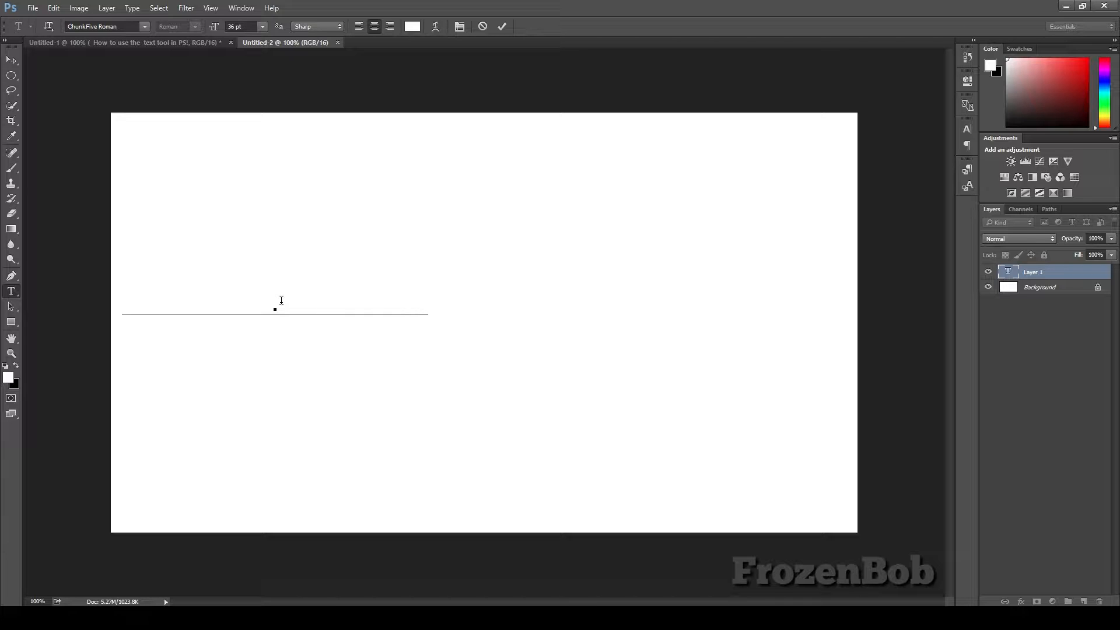
{"action": "type", "text": "ob"}
{"action": "left_click_drag", "start_coordinate": [487, 290], "coordinate": [67, 284]}
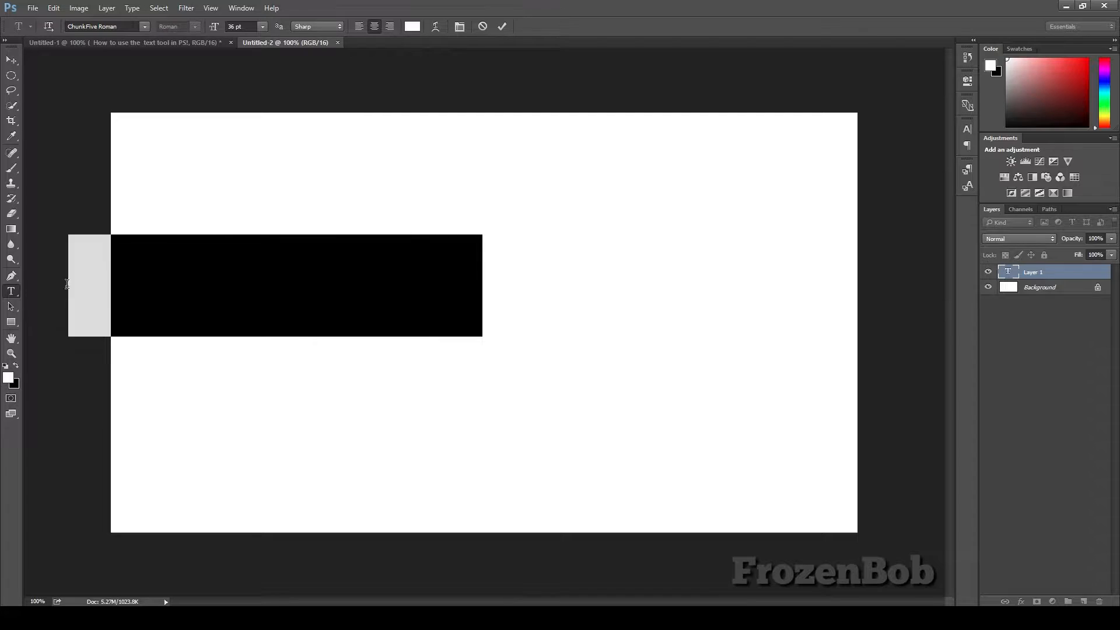
{"action": "left_click", "coordinate": [214, 266]}
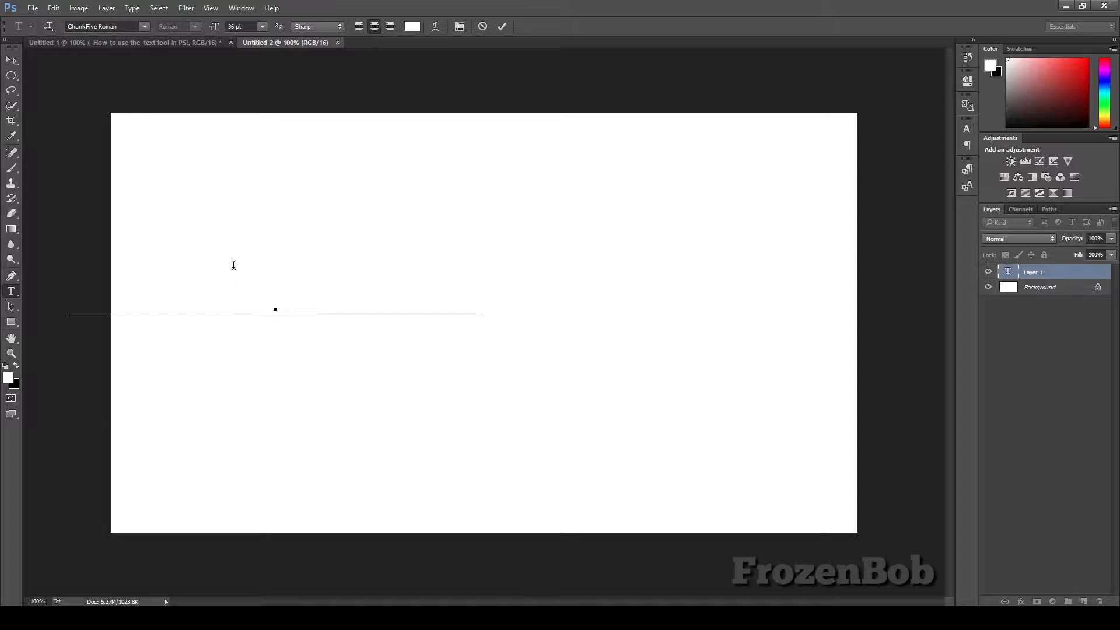
{"action": "left_click", "coordinate": [12, 59]}
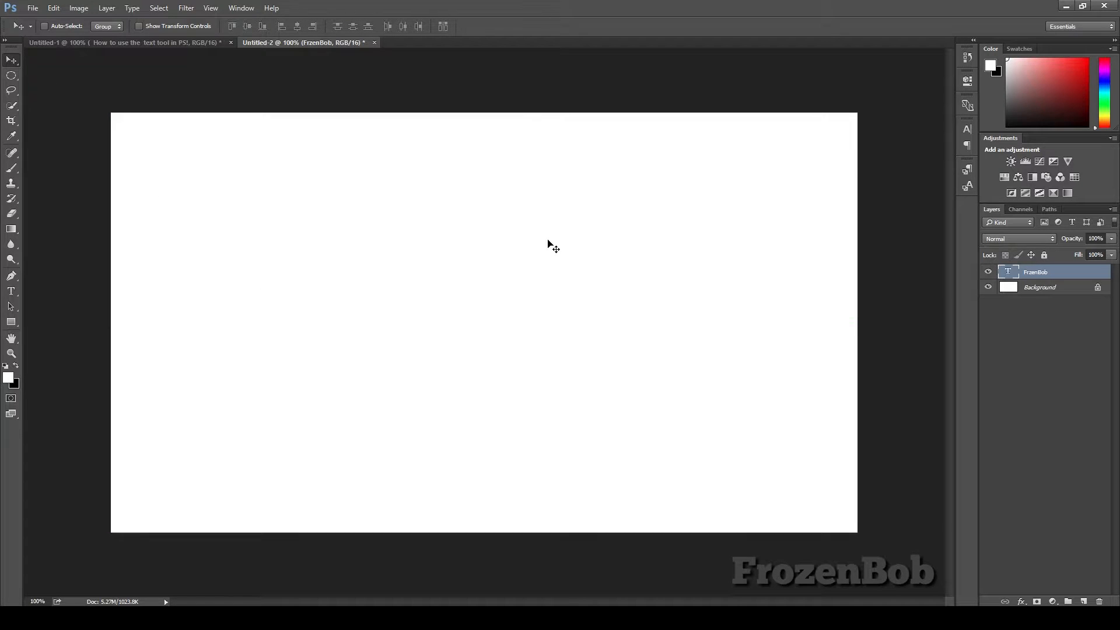
Step: Open the Character panel from the window list
{"action": "left_click", "coordinate": [241, 8]}
{"action": "mouse_move", "coordinate": [273, 37]}
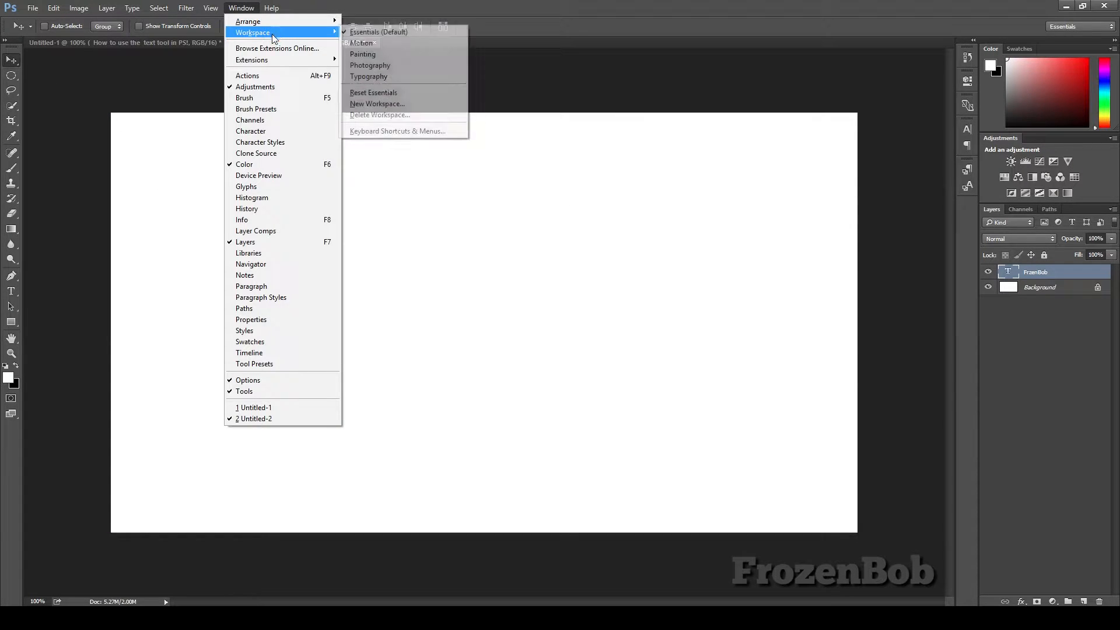
{"action": "left_click", "coordinate": [276, 130]}
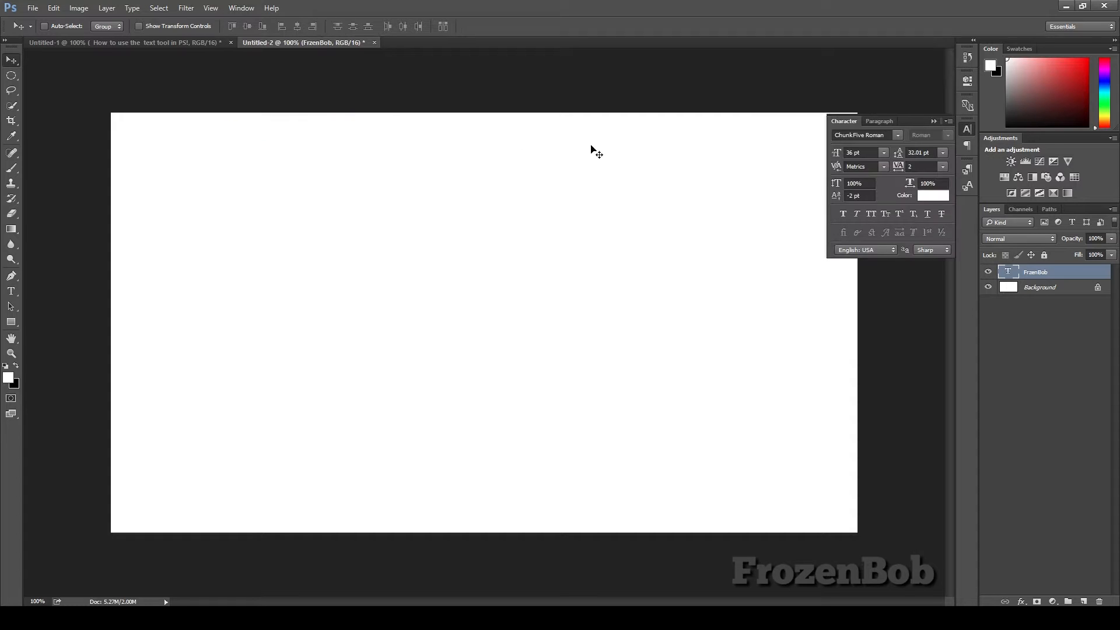
Step: Set the text colour to black, 000000, in the colour picker
{"action": "left_click", "coordinate": [929, 196]}
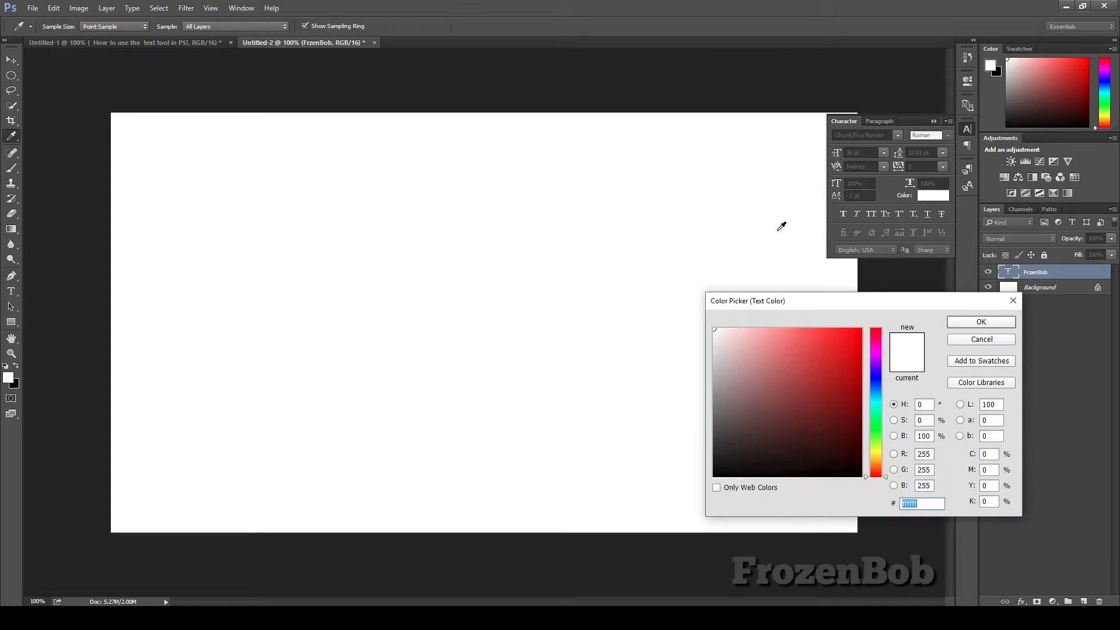
{"action": "type", "text": "000000"}
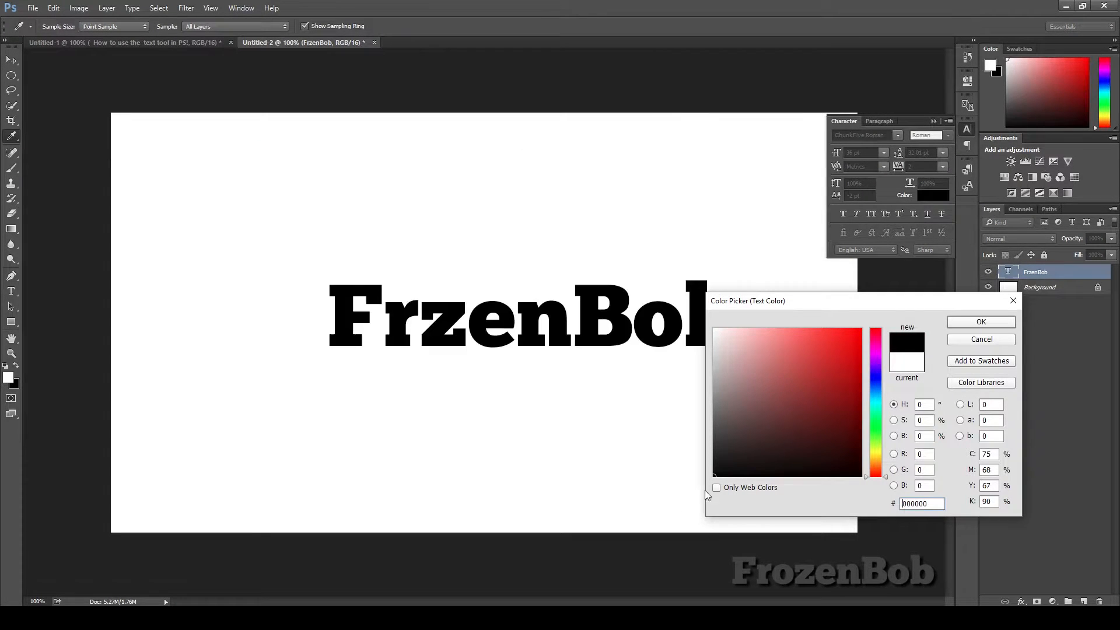
{"action": "left_click", "coordinate": [981, 322]}
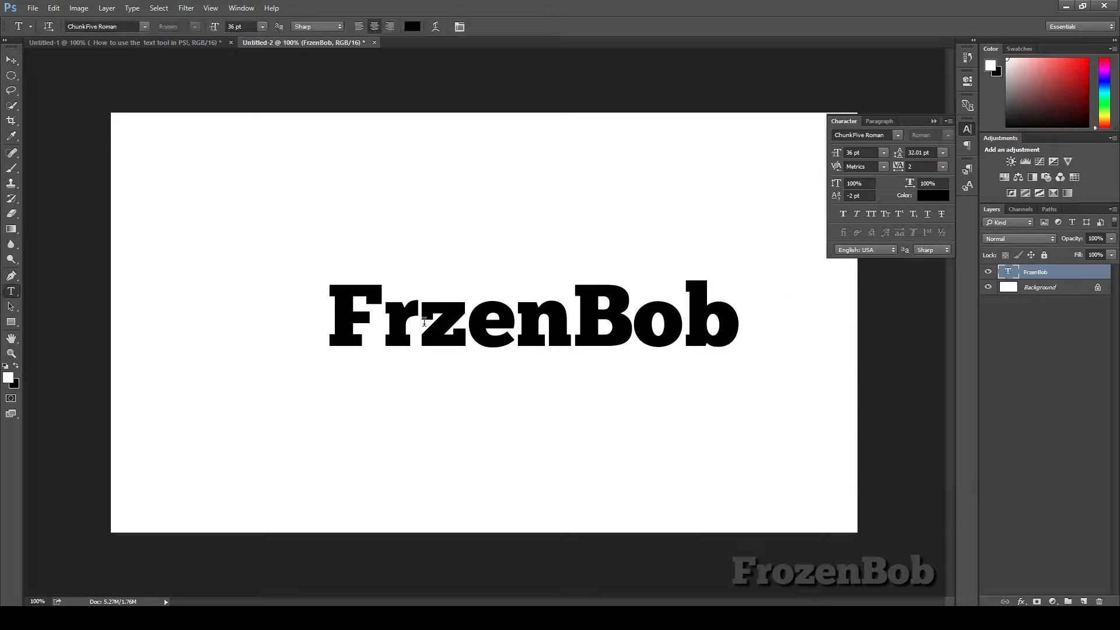
Step: Insert the missing o so the text reads FrozenBob, then commit the edit
{"action": "left_click", "coordinate": [438, 319]}
{"action": "type", "text": "o"}
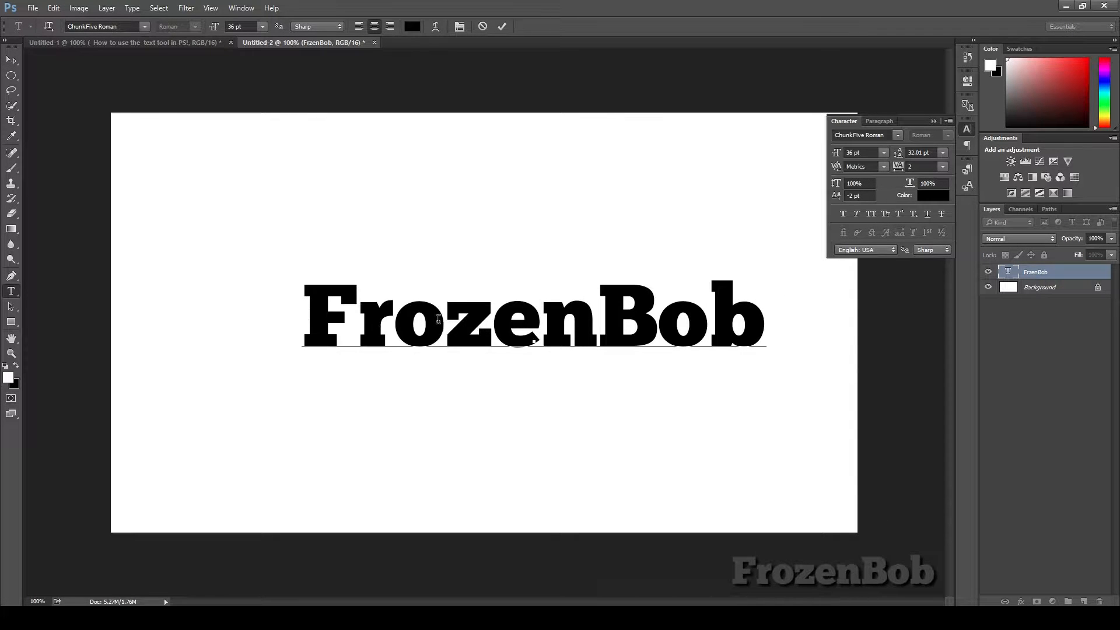
{"action": "left_click", "coordinate": [11, 60]}
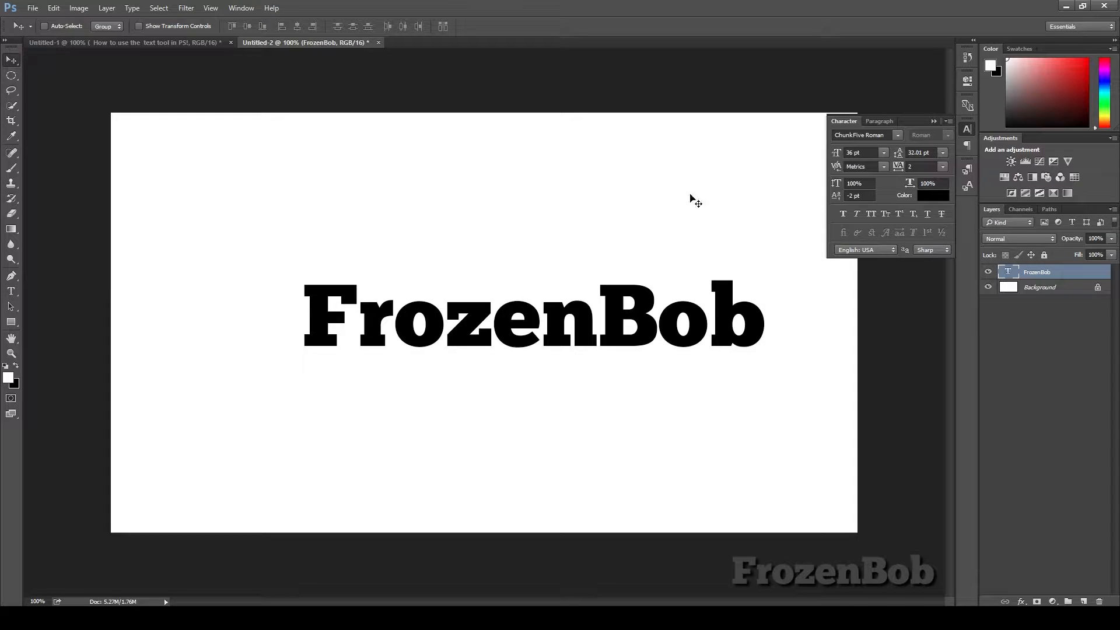
Step: Move the FrozenBob text slightly up and left on the canvas
{"action": "left_click", "coordinate": [966, 136]}
{"action": "left_click_drag", "start_coordinate": [537, 341], "coordinate": [505, 306]}
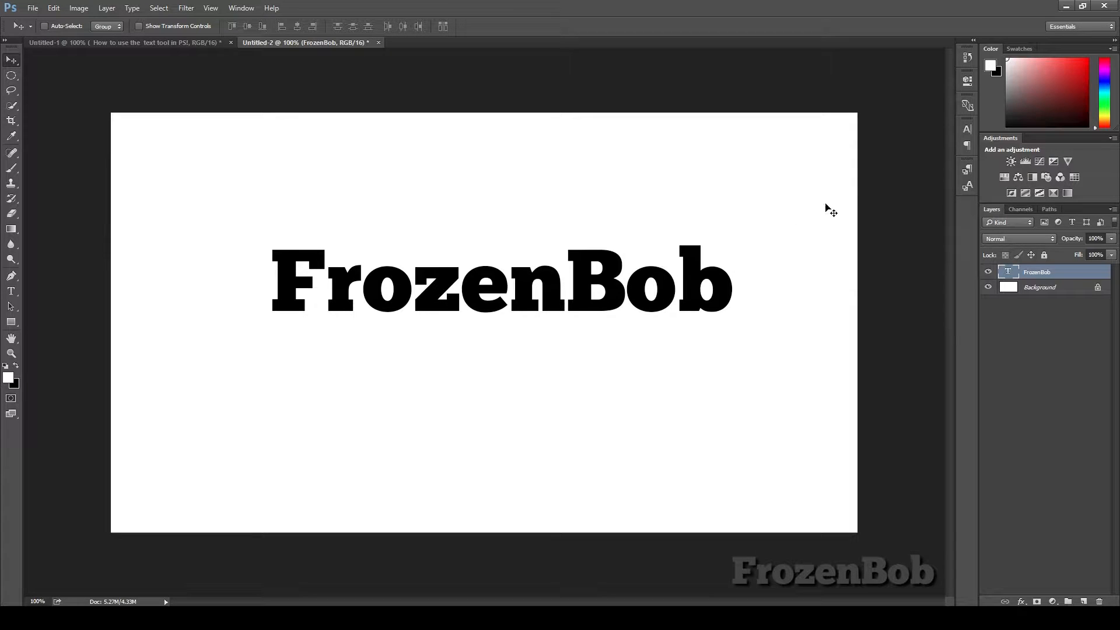
{"action": "left_click", "coordinate": [966, 129]}
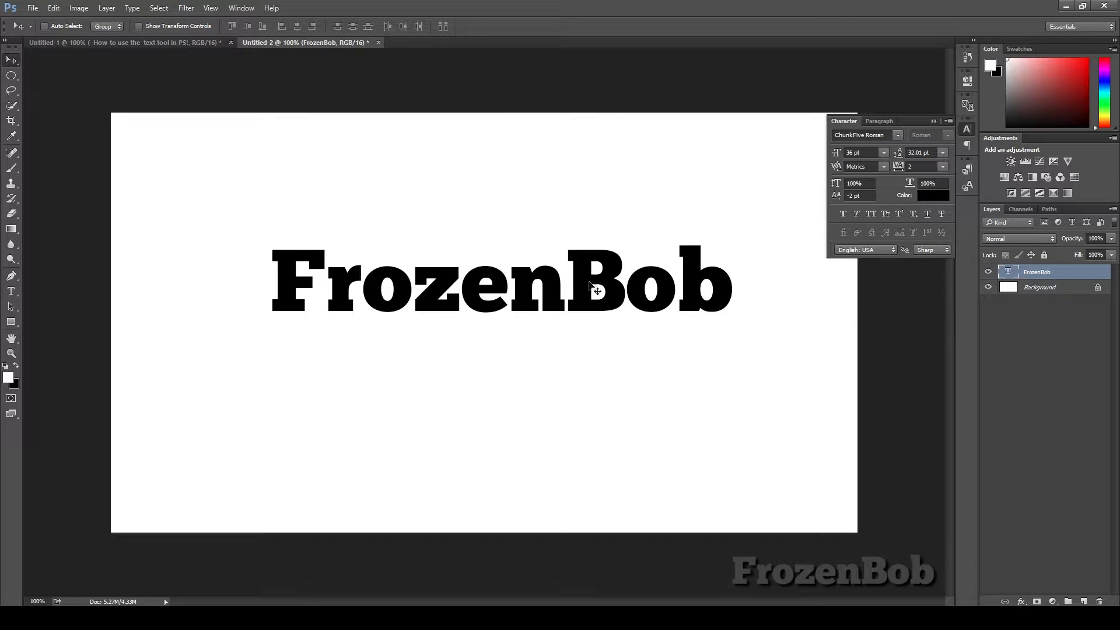
{"action": "left_click_drag", "start_coordinate": [569, 292], "coordinate": [565, 304]}
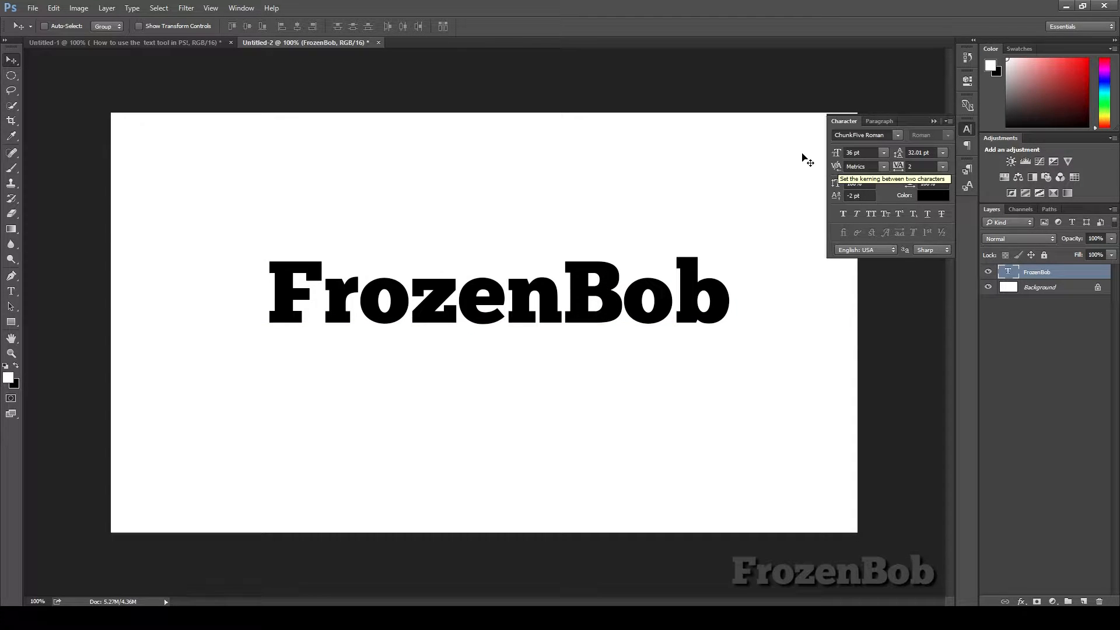
Step: Scrub the font size smaller and set it back to 36 pt
{"action": "mouse_move", "coordinate": [835, 158]}
{"action": "left_mouse_down"}
{"action": "mouse_move", "coordinate": [846, 159]}
{"action": "mouse_move", "coordinate": [827, 157]}
{"action": "left_mouse_up"}
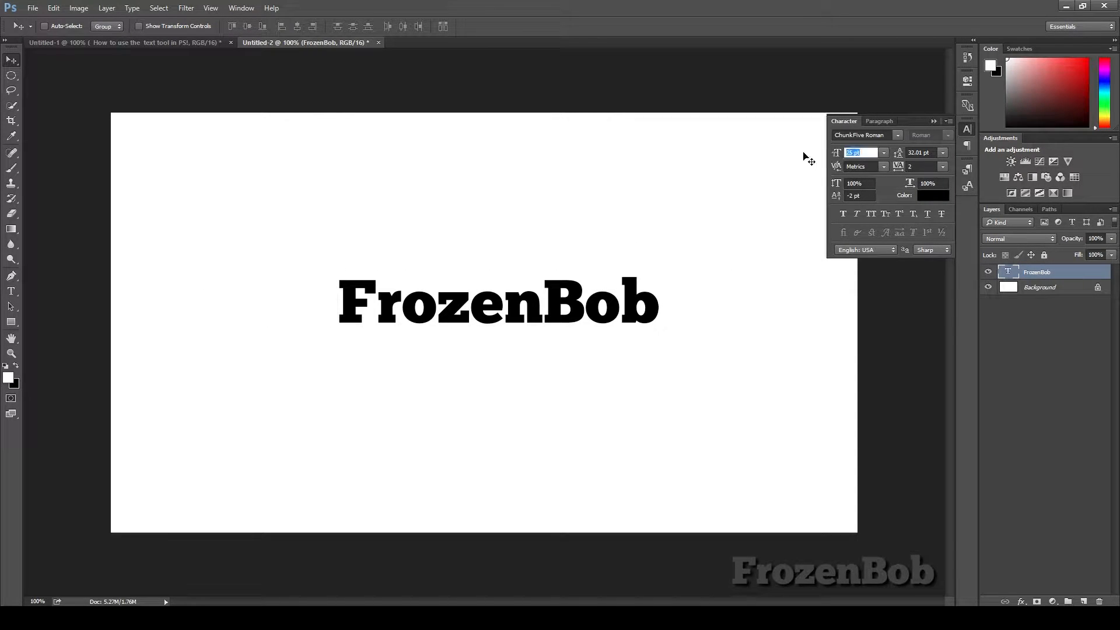
{"action": "type", "text": "36"}
Step: Scrub the leading value to about 28 pt
{"action": "left_click", "coordinate": [898, 168]}
{"action": "left_click_drag", "start_coordinate": [903, 154], "coordinate": [909, 156]}
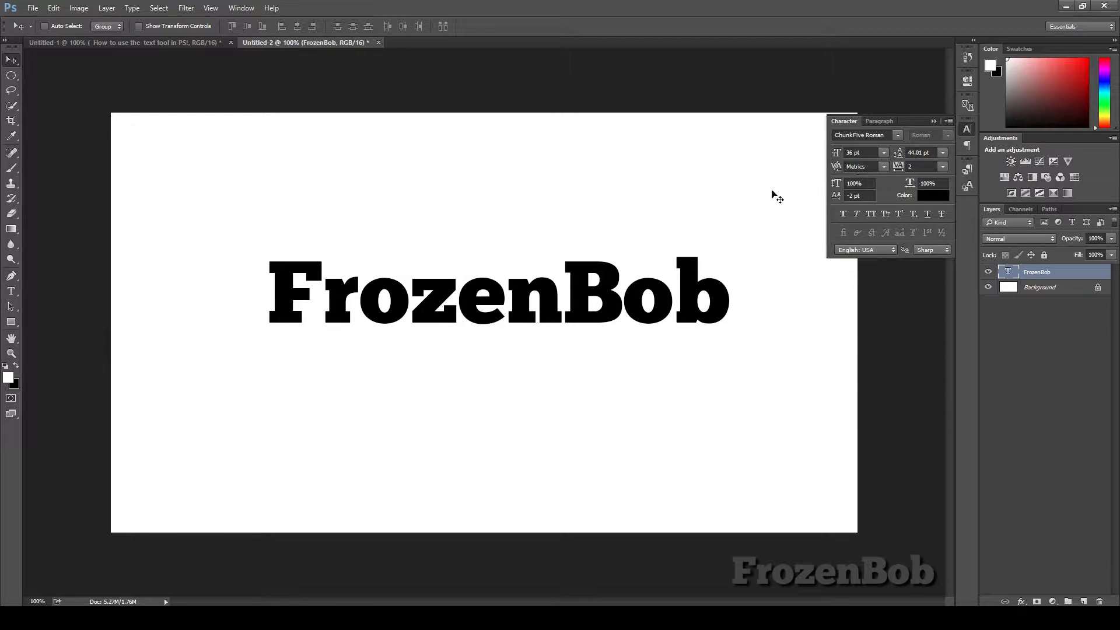
{"action": "left_click_drag", "start_coordinate": [903, 156], "coordinate": [894, 159]}
Step: Delete the stray empty text layer created by an extra click, ticking Don't show again
{"action": "left_click", "coordinate": [11, 290]}
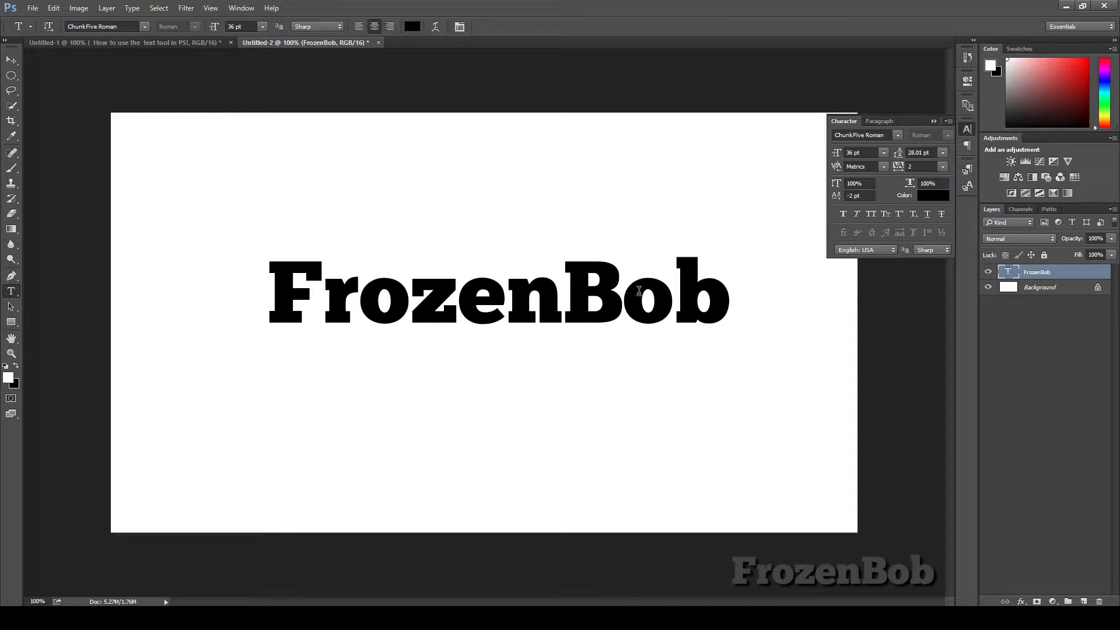
{"action": "left_click", "coordinate": [732, 293]}
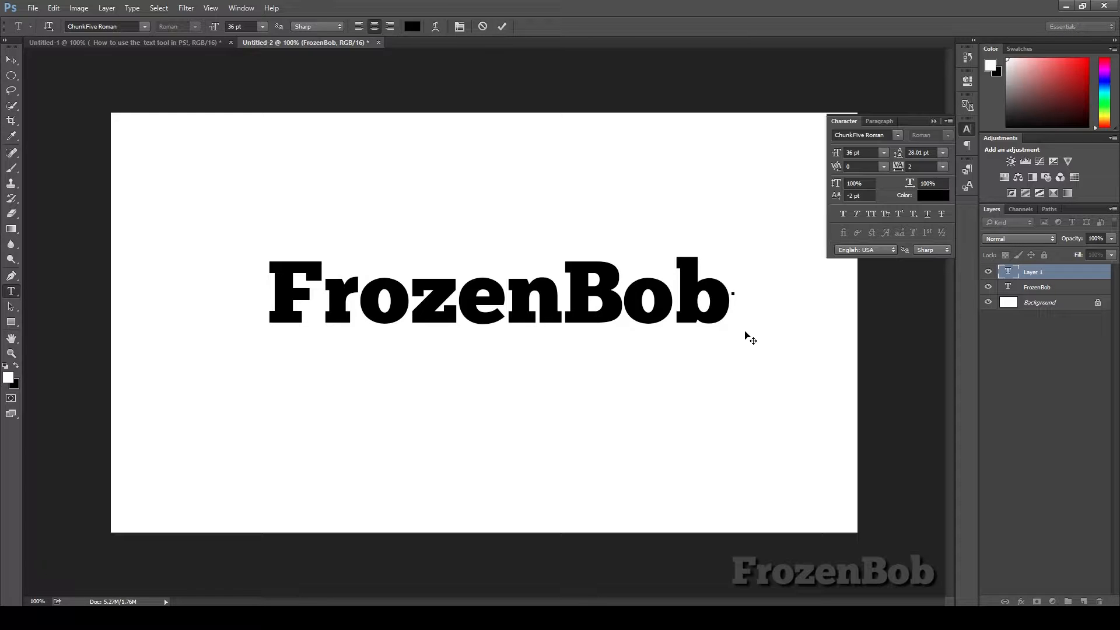
{"action": "left_click", "coordinate": [1060, 322]}
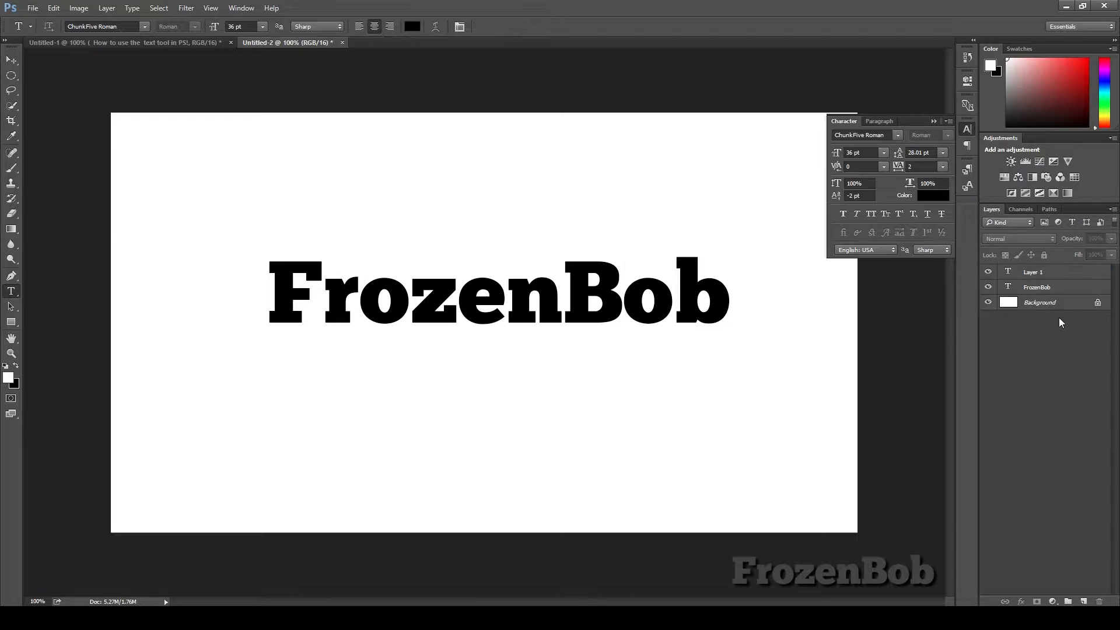
{"action": "left_click", "coordinate": [1045, 272]}
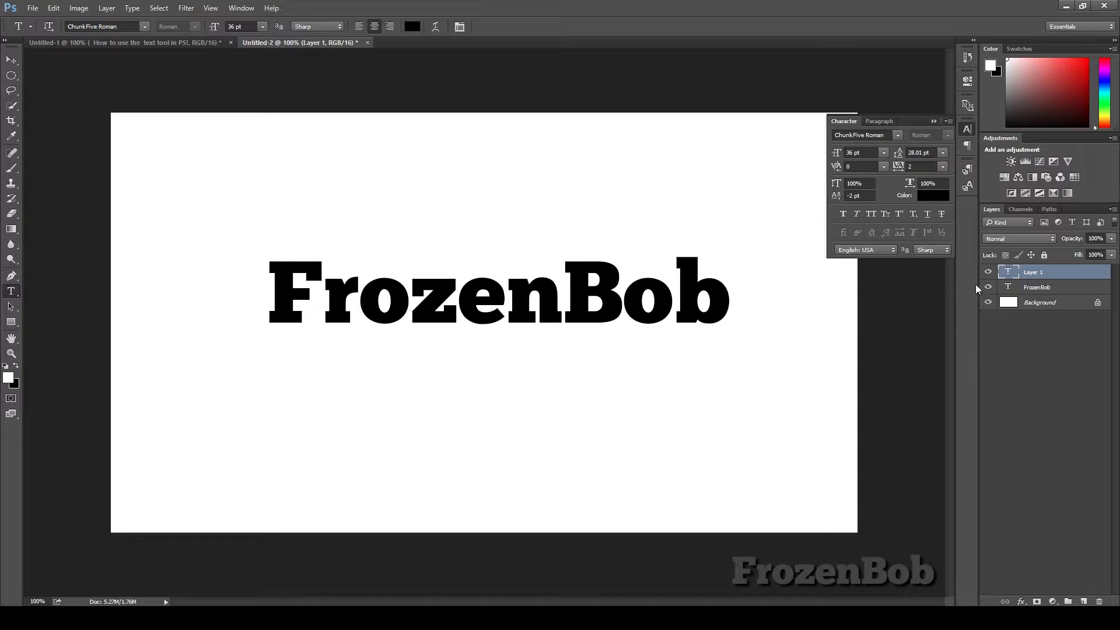
{"action": "left_click", "coordinate": [1099, 601]}
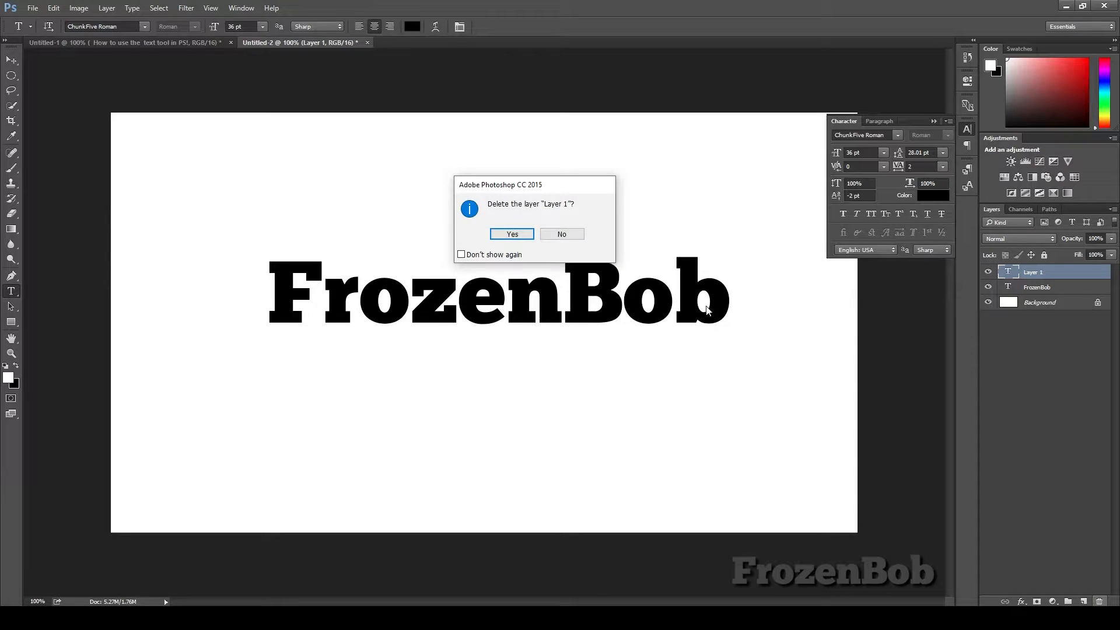
{"action": "left_click", "coordinate": [500, 254]}
{"action": "left_click", "coordinate": [524, 234]}
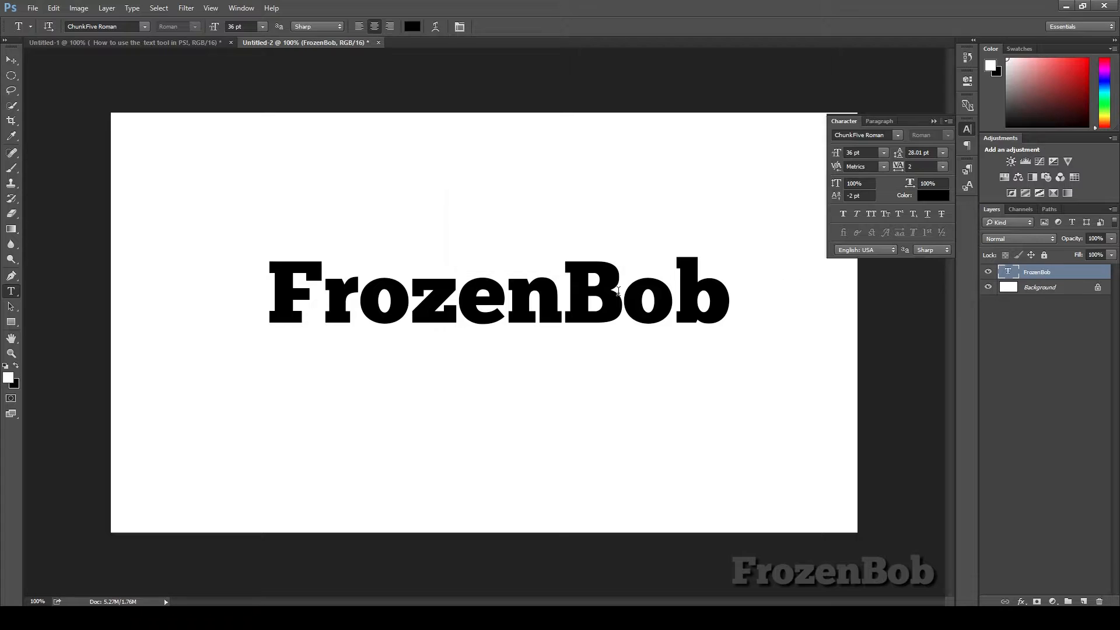
Step: Add a second line reading Is Amsome below FrozenBob in the same text layer
{"action": "left_click", "coordinate": [563, 299]}
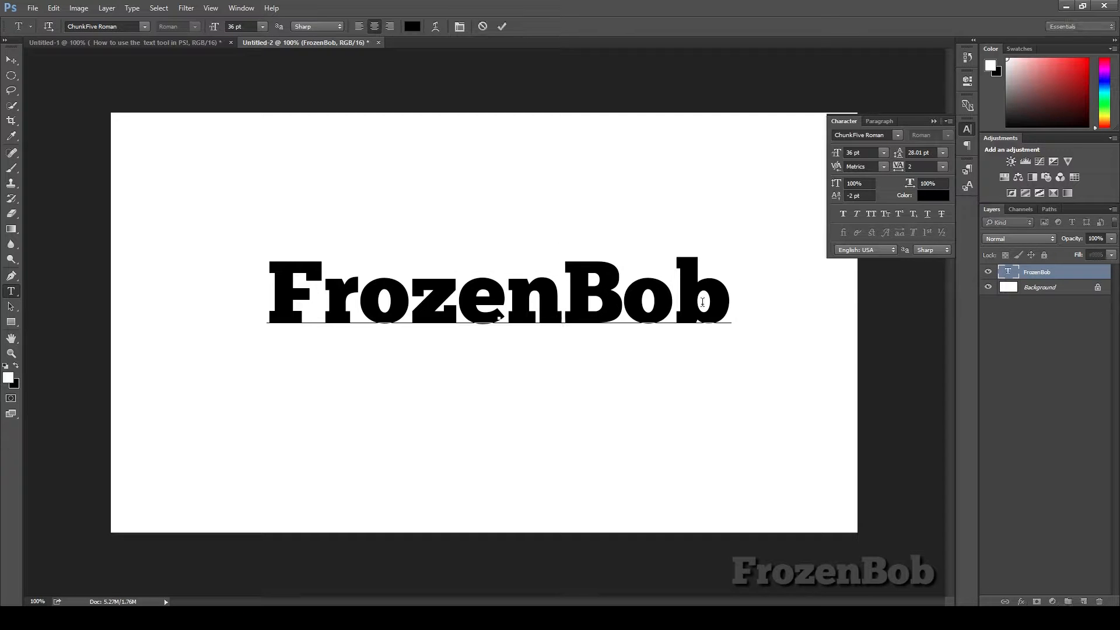
{"action": "left_click", "coordinate": [739, 317]}
{"action": "key", "text": "Left"}
{"action": "key", "text": "Left"}
{"action": "key", "text": "Left"}
{"action": "key", "text": "Left"}
{"action": "key", "text": "Return"}
{"action": "type", "text": "Is"}
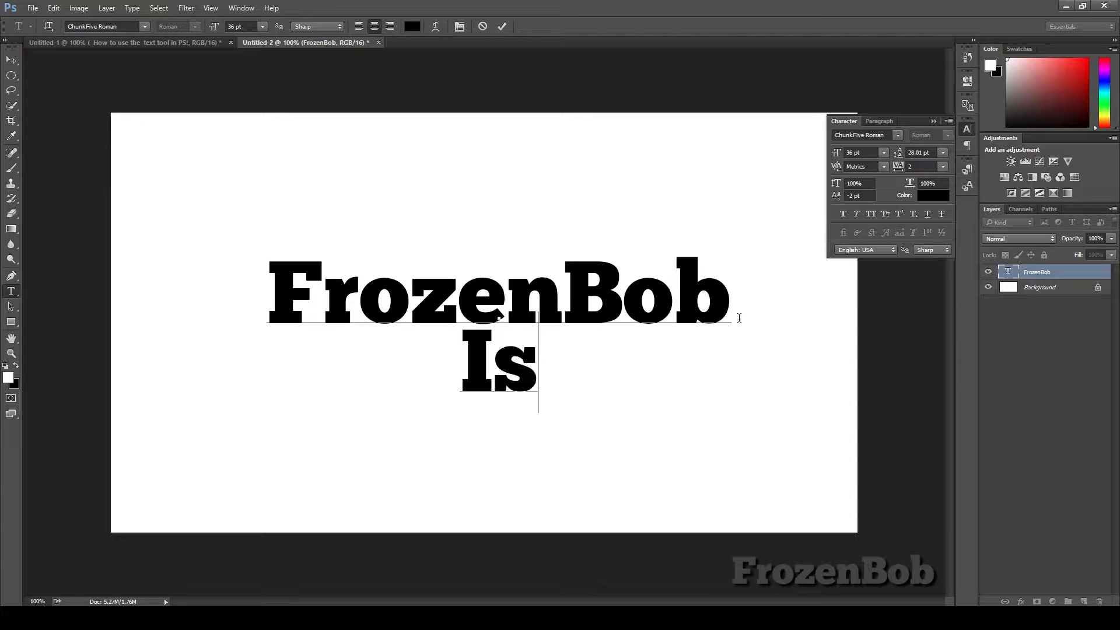
{"action": "type", "text": " Amer"}
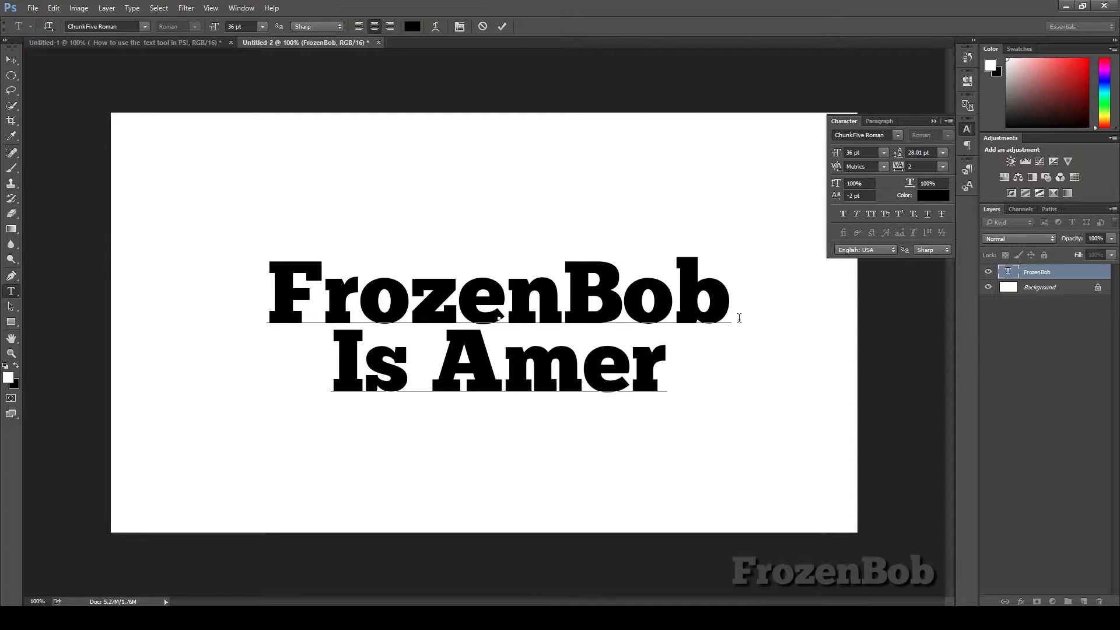
{"action": "key", "text": "BackSpace"}
{"action": "key", "text": "BackSpace"}
{"action": "type", "text": "some"}
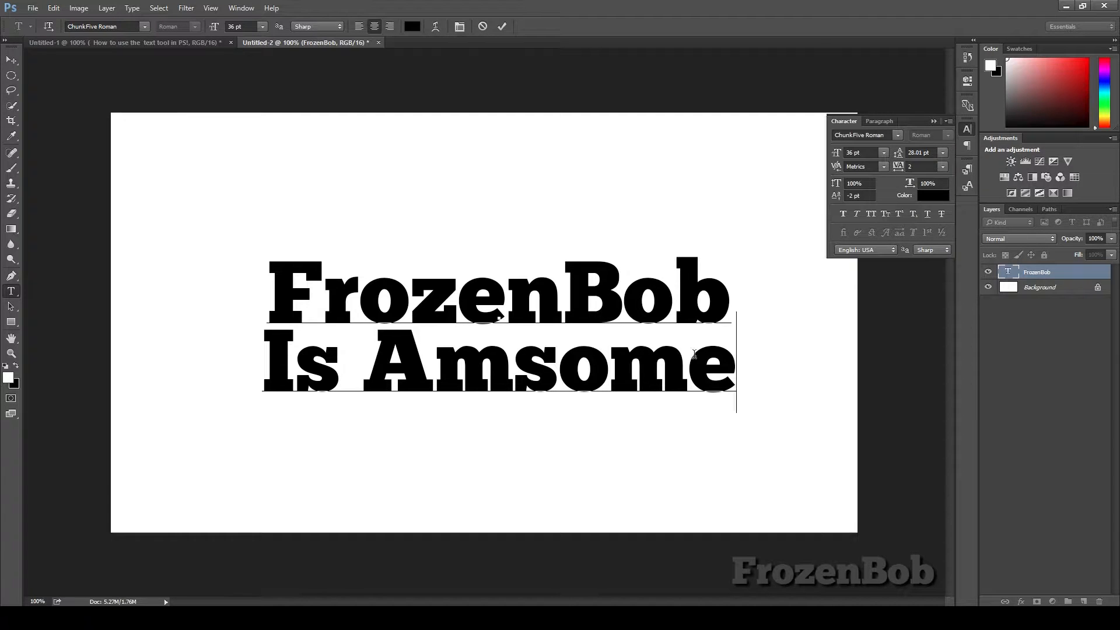
Step: Move the two-line text block up and set its leading to 72.01 pt
{"action": "left_click", "coordinate": [14, 66]}
{"action": "left_click_drag", "start_coordinate": [539, 286], "coordinate": [538, 252]}
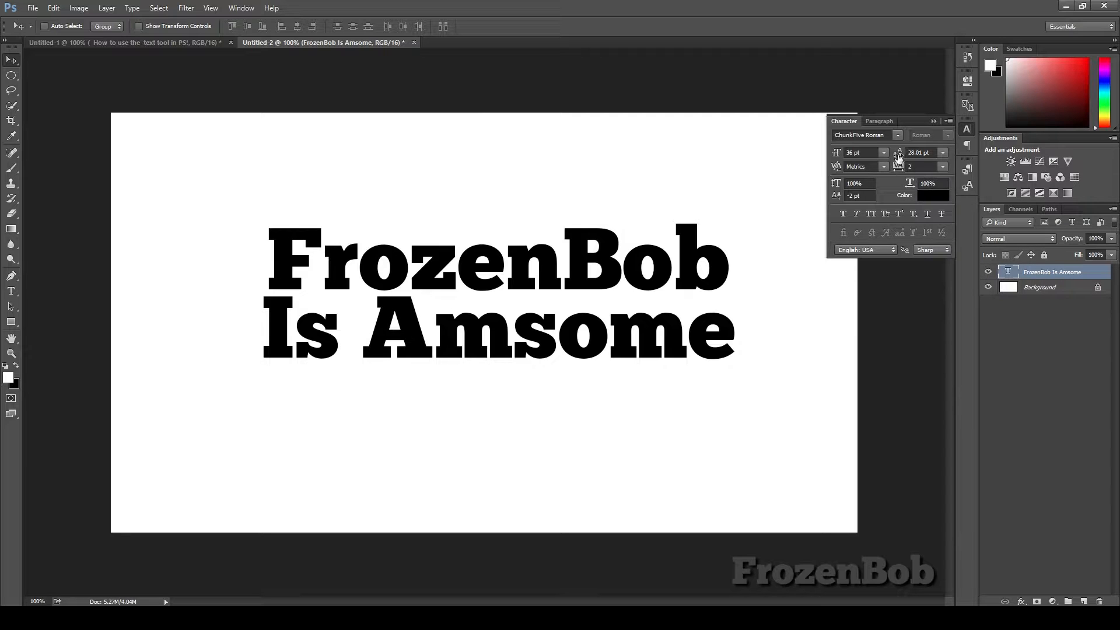
{"action": "left_click_drag", "start_coordinate": [895, 157], "coordinate": [902, 158]}
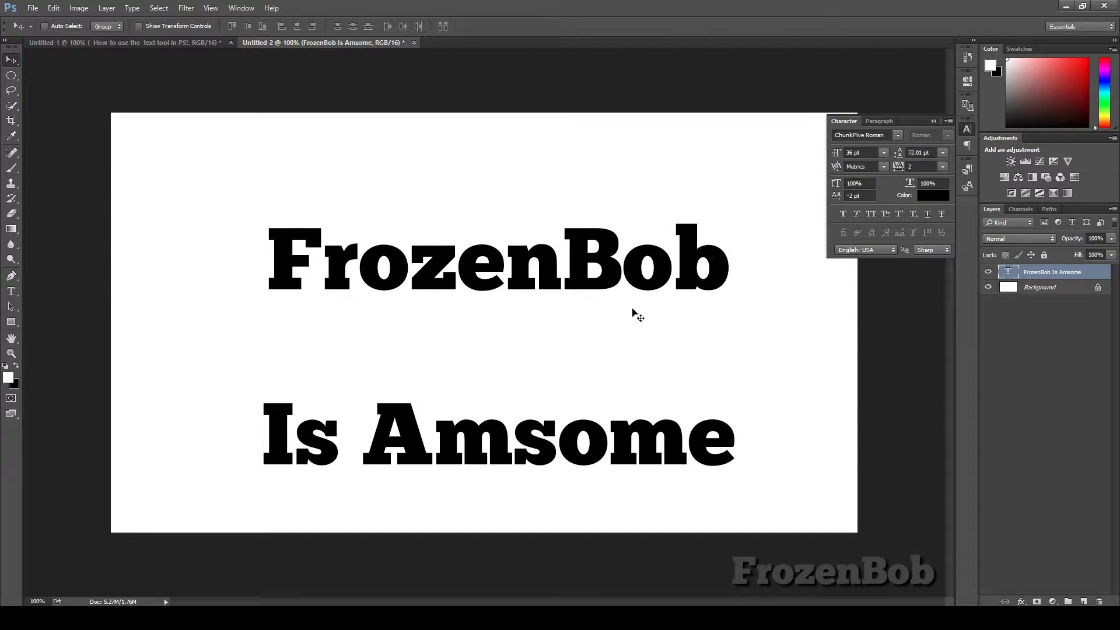
Step: Insert a w after the A in the second line's word Amsome and commit the text edit
{"action": "key", "text": "t"}
{"action": "left_click", "coordinate": [436, 444]}
{"action": "type", "text": "w"}
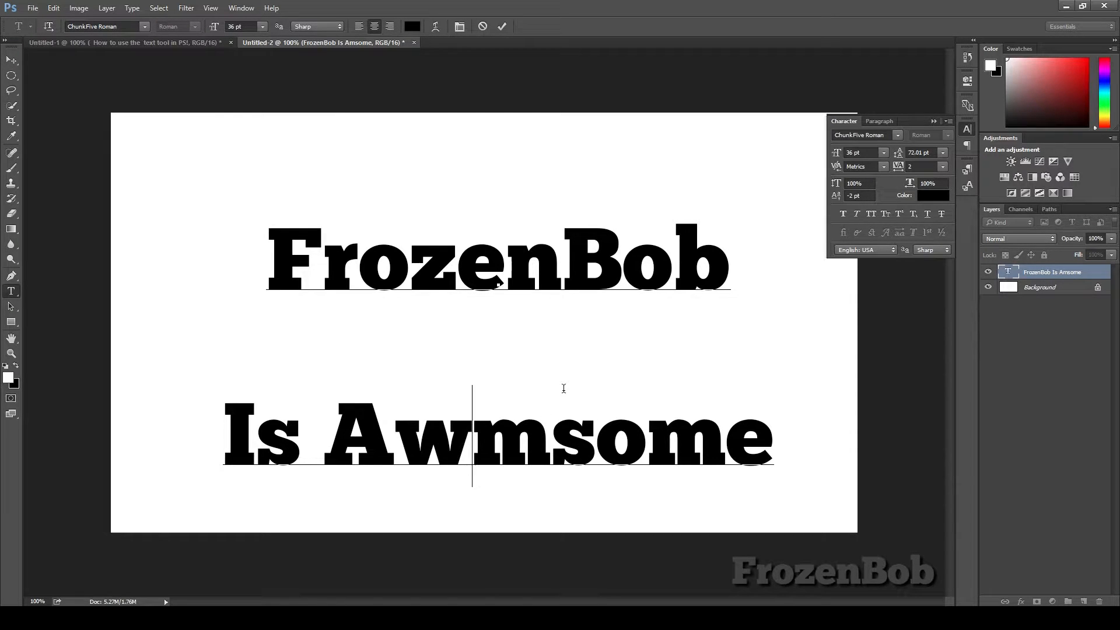
{"action": "left_click", "coordinate": [11, 60]}
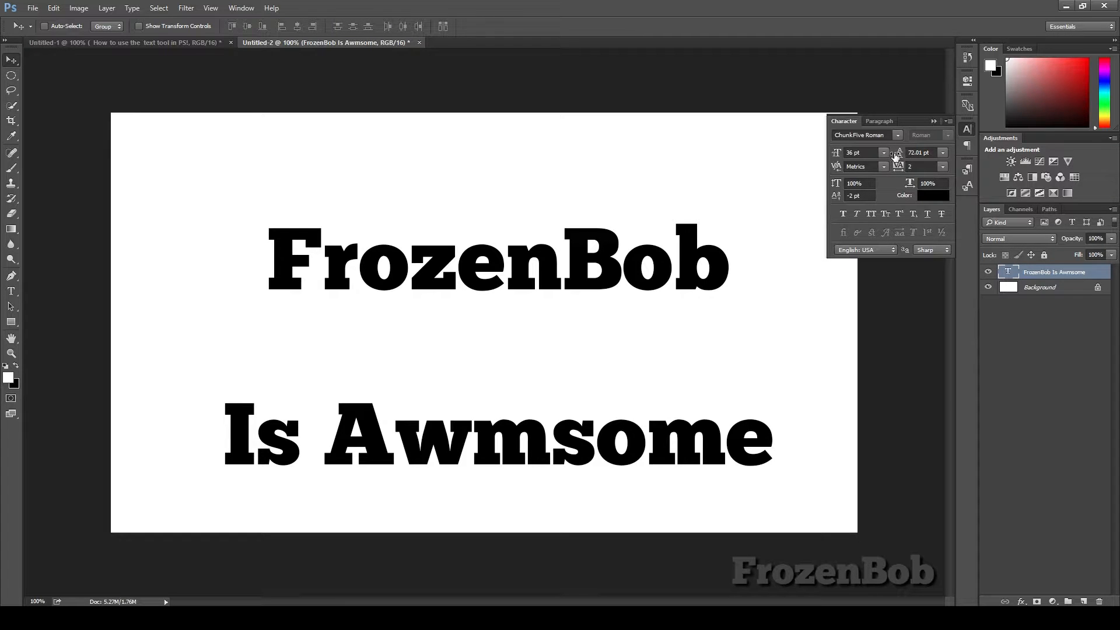
Step: Scrub the leading of the two-line text through several values, ending at 34.01 pt
{"action": "left_click_drag", "start_coordinate": [898, 157], "coordinate": [892, 157]}
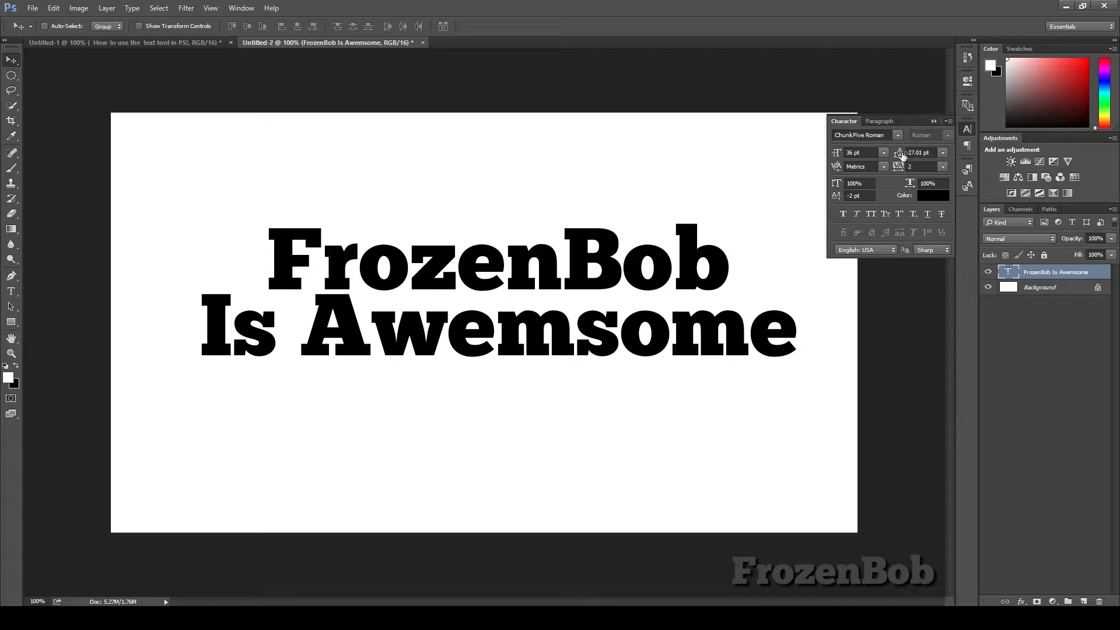
{"action": "left_click_drag", "start_coordinate": [895, 157], "coordinate": [887, 160]}
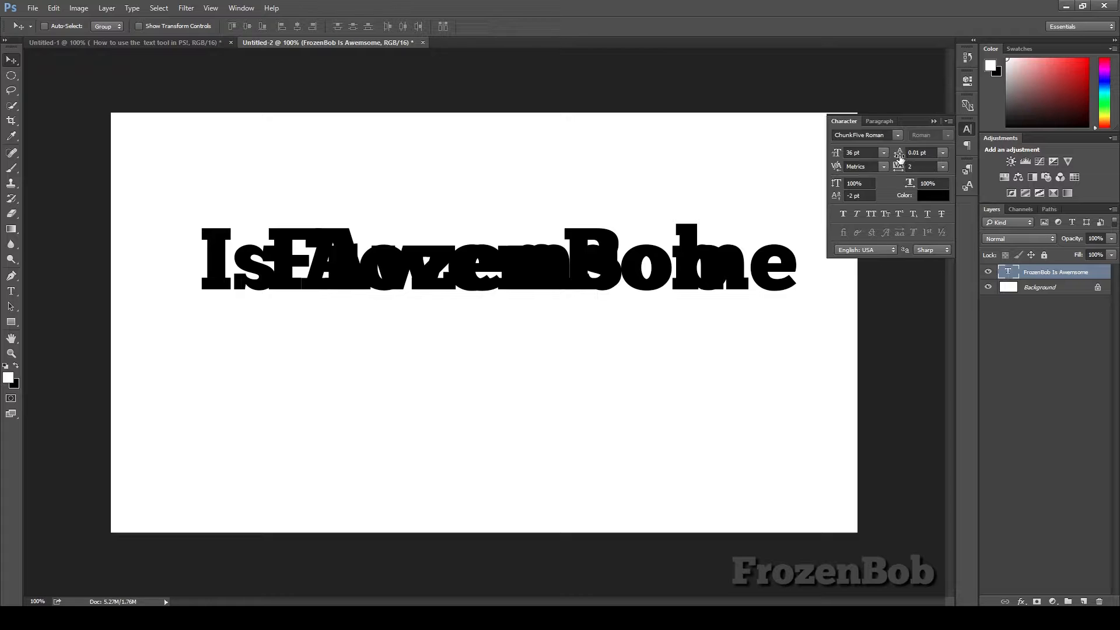
{"action": "left_click_drag", "start_coordinate": [898, 156], "coordinate": [1016, 204]}
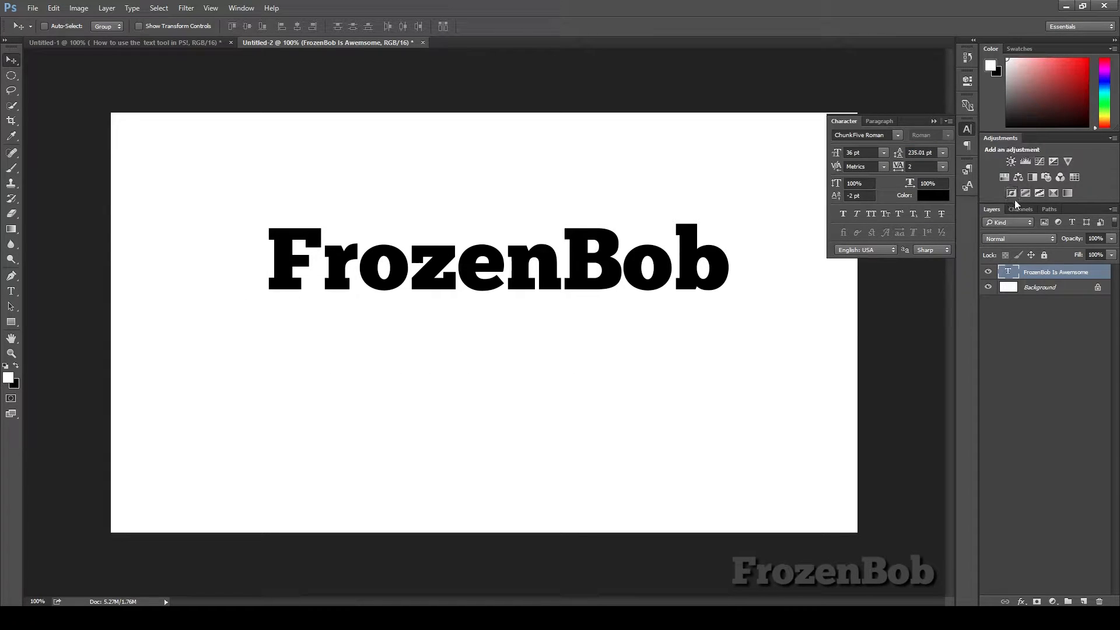
{"action": "left_click_drag", "start_coordinate": [900, 153], "coordinate": [820, 151]}
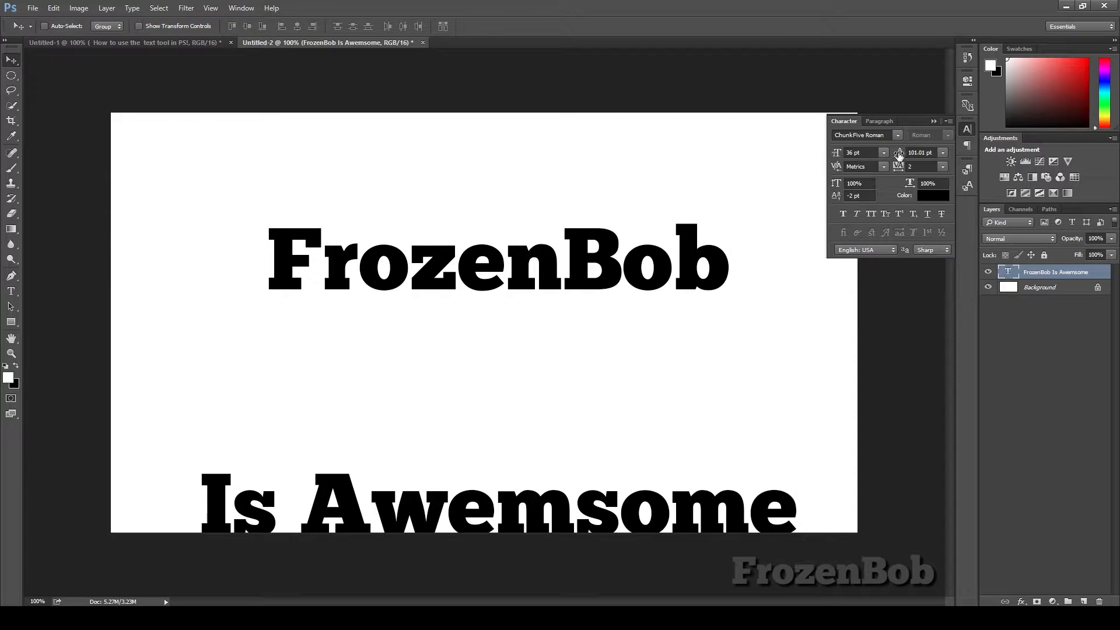
{"action": "left_click_drag", "start_coordinate": [900, 153], "coordinate": [881, 156]}
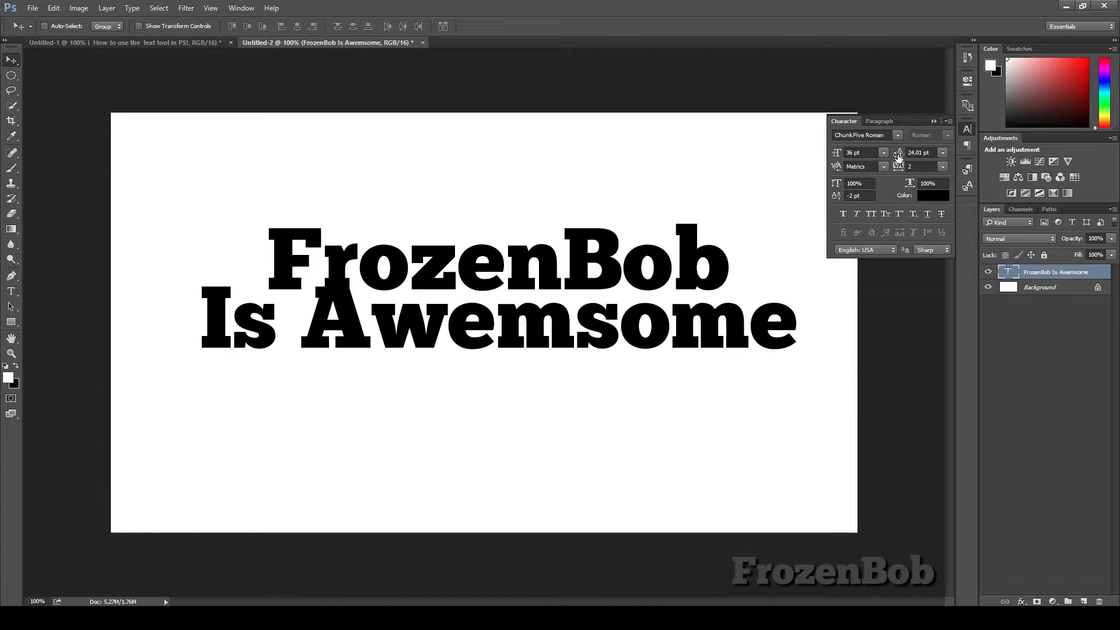
{"action": "left_click_drag", "start_coordinate": [898, 156], "coordinate": [905, 156]}
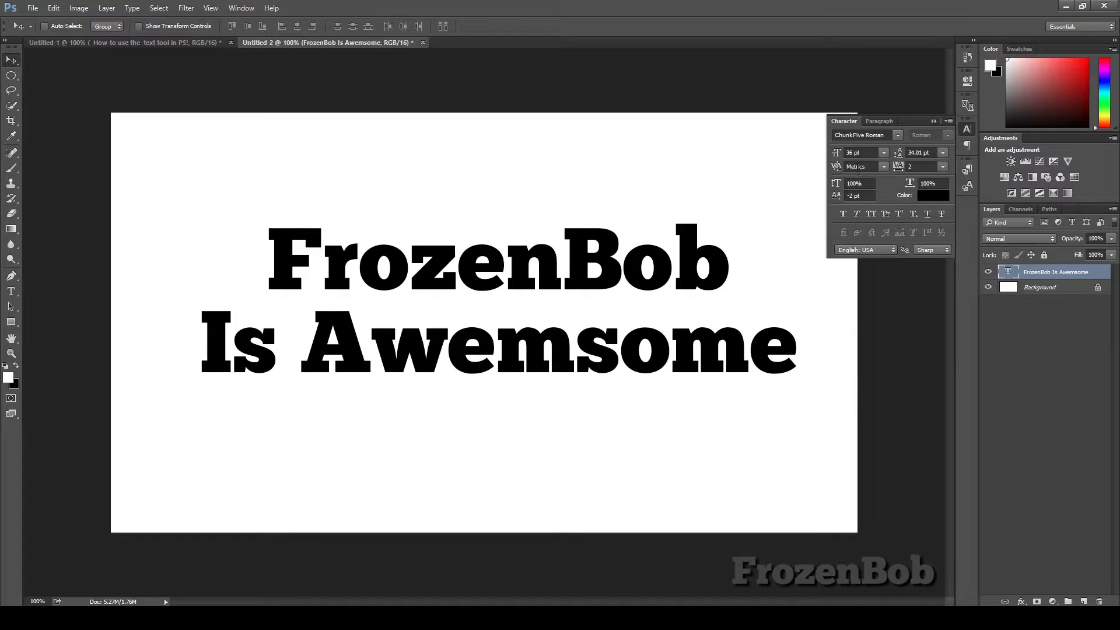
Step: Scrub the tracking of the whole text, first tightening it and then setting it to 5
{"action": "left_click", "coordinate": [908, 172]}
{"action": "left_click_drag", "start_coordinate": [908, 172], "coordinate": [883, 169]}
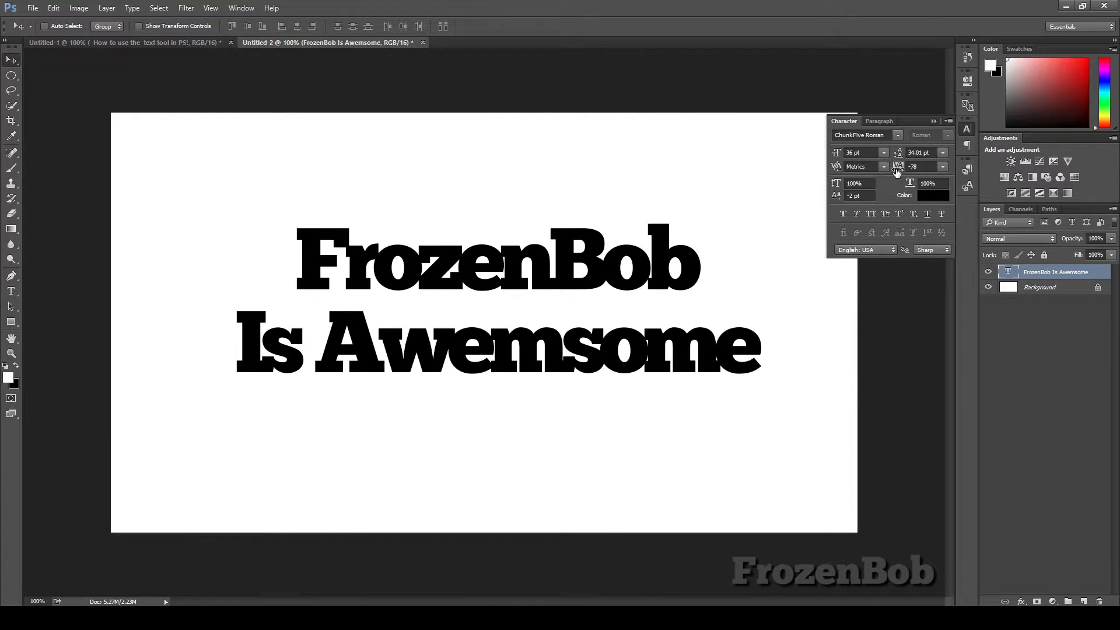
{"action": "left_click", "coordinate": [898, 169]}
{"action": "left_click_drag", "start_coordinate": [897, 168], "coordinate": [904, 169]}
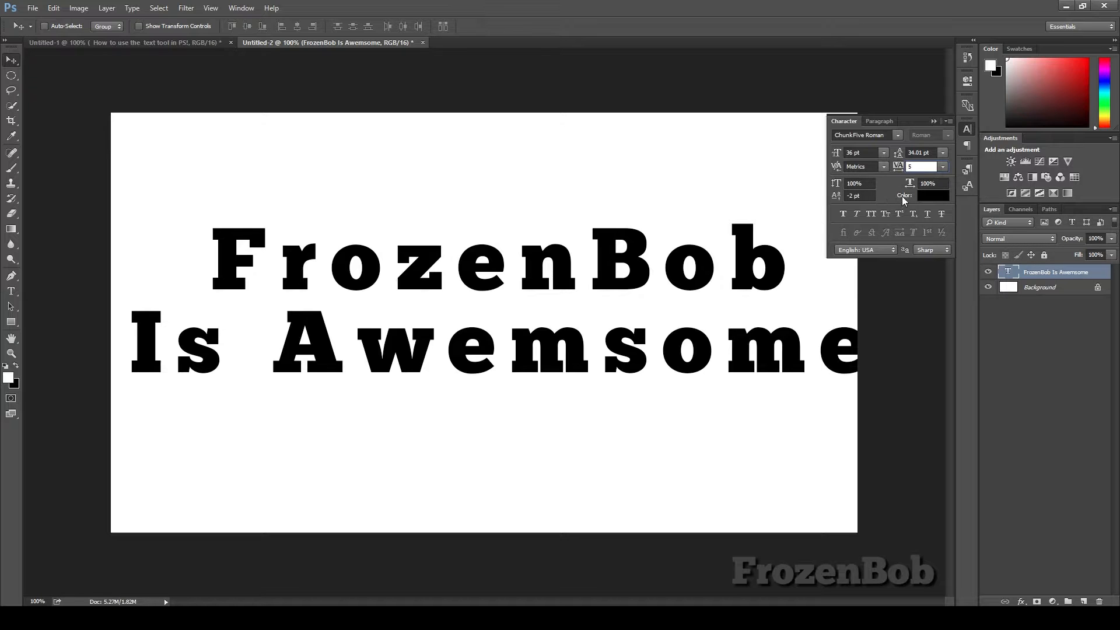
{"action": "key", "text": "Return"}
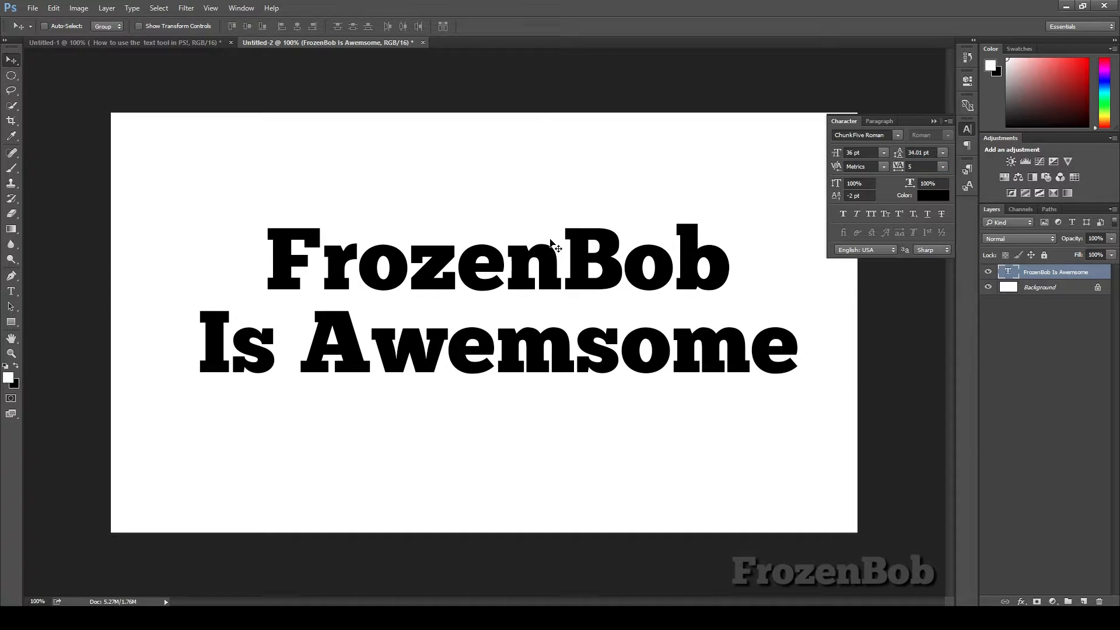
Step: Select individual letters in FrozenBob and widen their tracking to space them apart, then commit the edit
{"action": "key", "text": "t"}
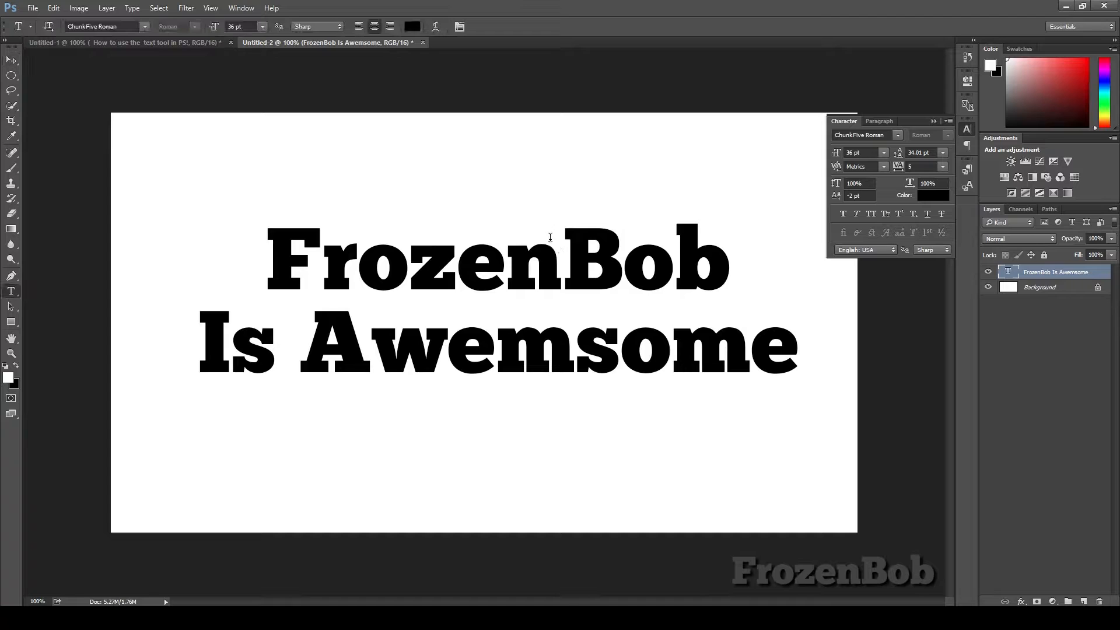
{"action": "left_click", "coordinate": [508, 270]}
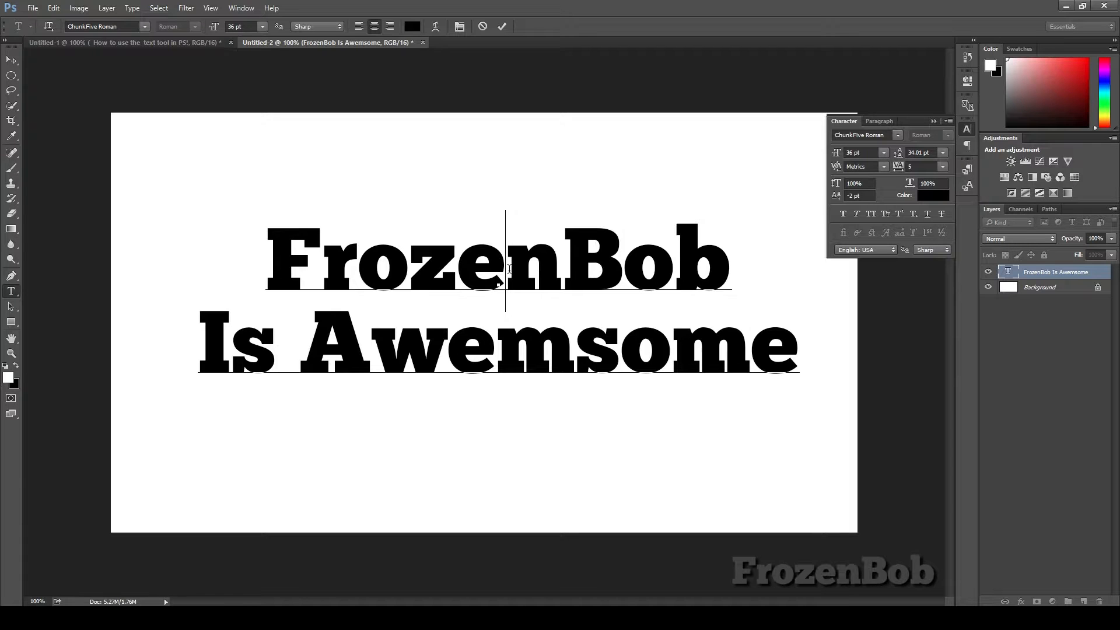
{"action": "left_click_drag", "start_coordinate": [505, 271], "coordinate": [467, 275]}
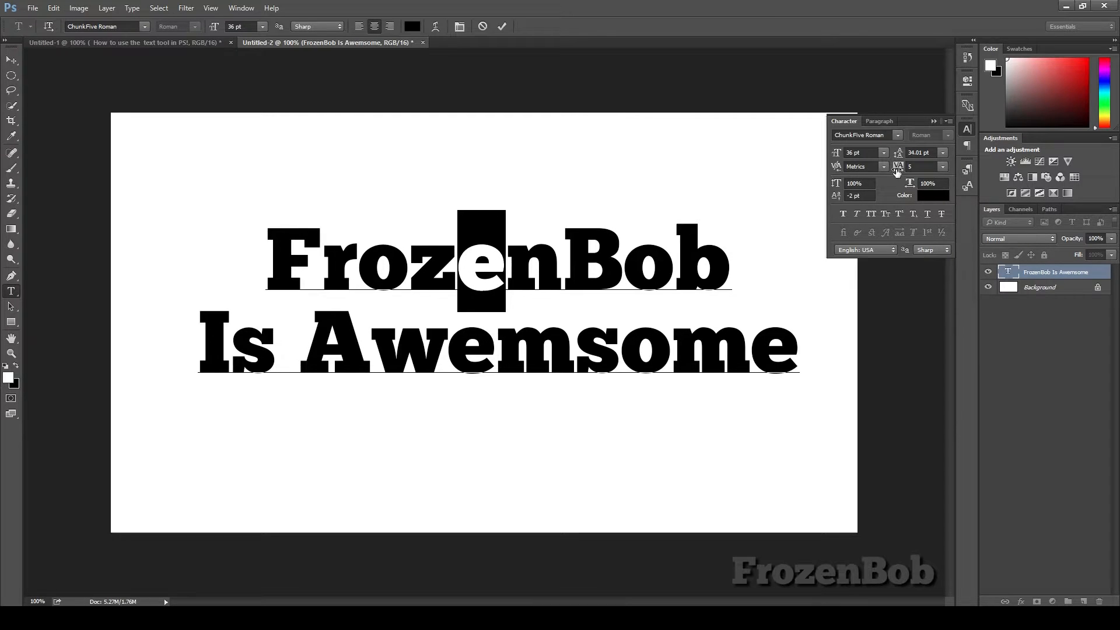
{"action": "left_click_drag", "start_coordinate": [896, 170], "coordinate": [905, 178]}
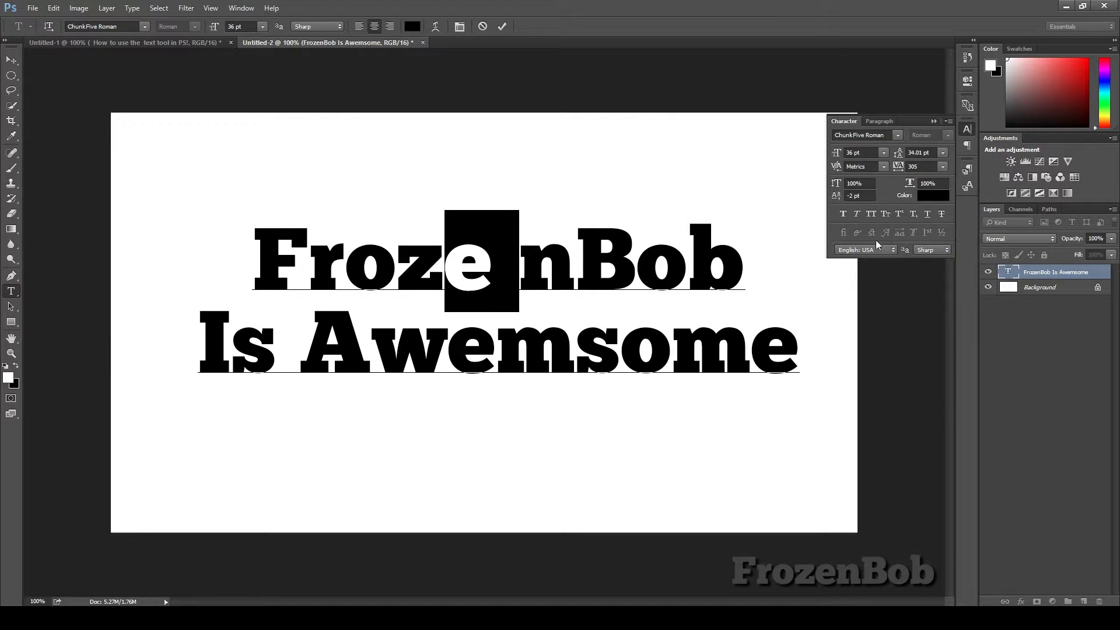
{"action": "left_click", "coordinate": [645, 254]}
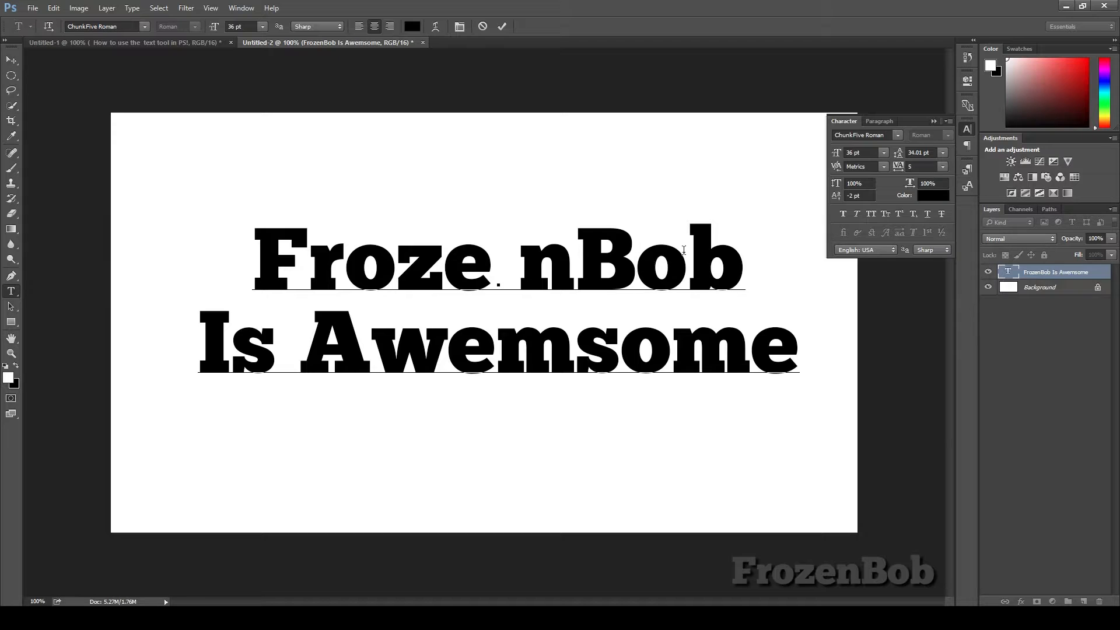
{"action": "left_click", "coordinate": [514, 266]}
{"action": "left_click_drag", "start_coordinate": [527, 267], "coordinate": [458, 270]}
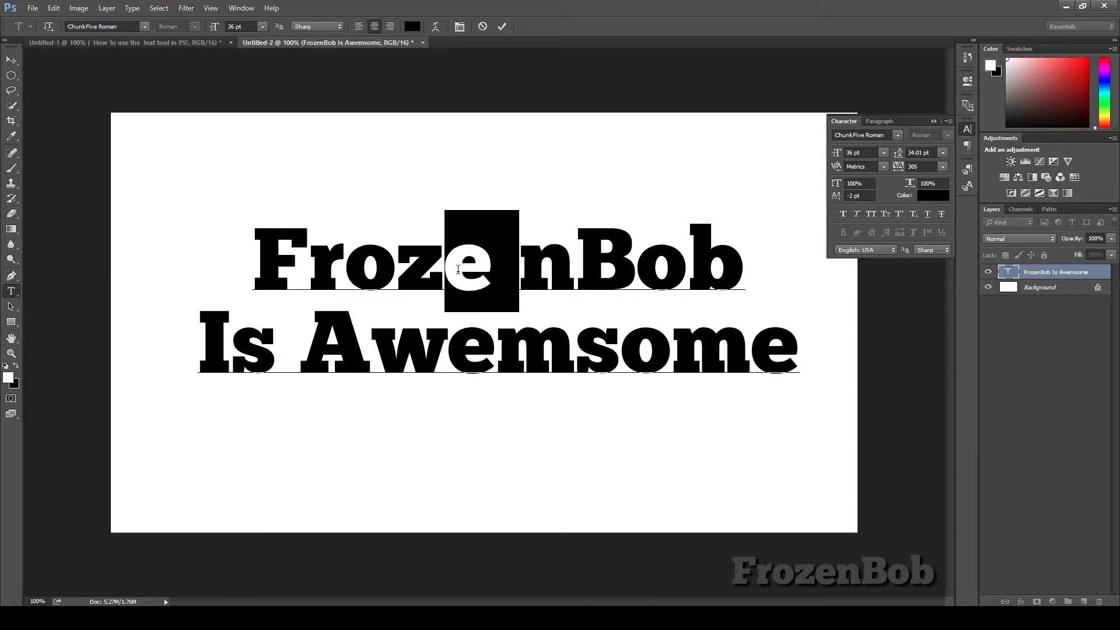
{"action": "left_click", "coordinate": [447, 262]}
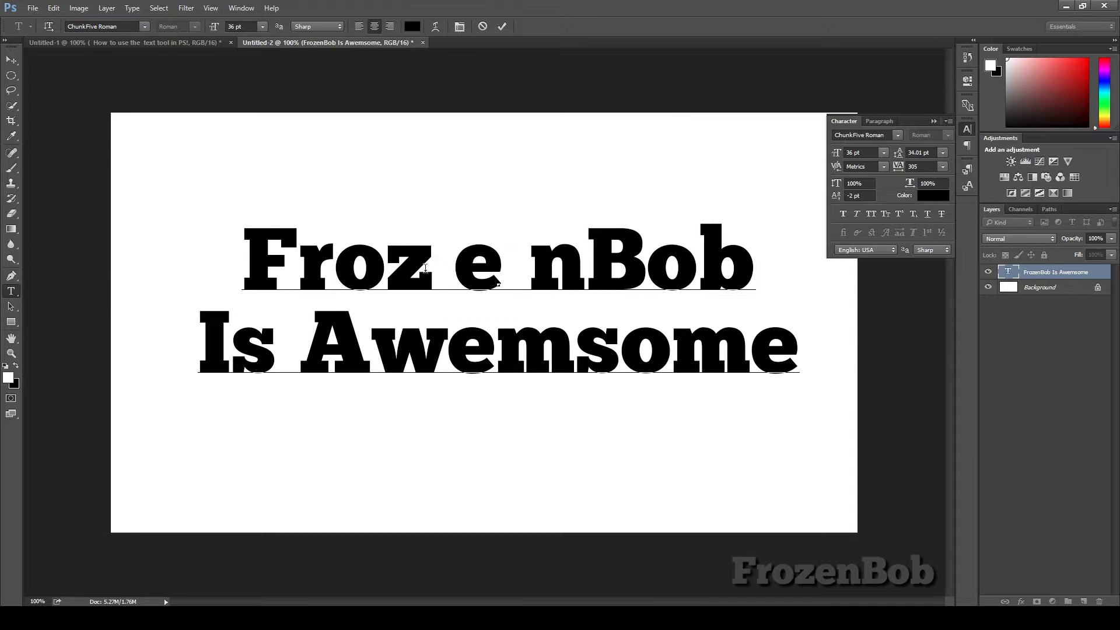
{"action": "left_click_drag", "start_coordinate": [454, 267], "coordinate": [386, 267]}
{"action": "left_click", "coordinate": [449, 270]}
{"action": "left_click", "coordinate": [586, 269]}
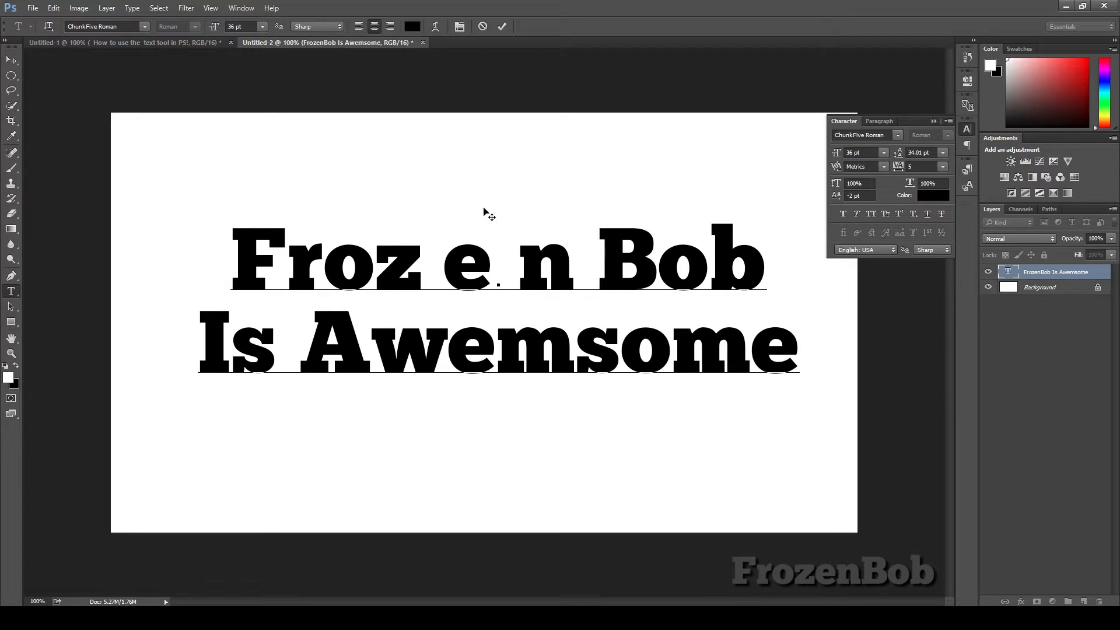
{"action": "left_click_drag", "start_coordinate": [594, 262], "coordinate": [563, 264]}
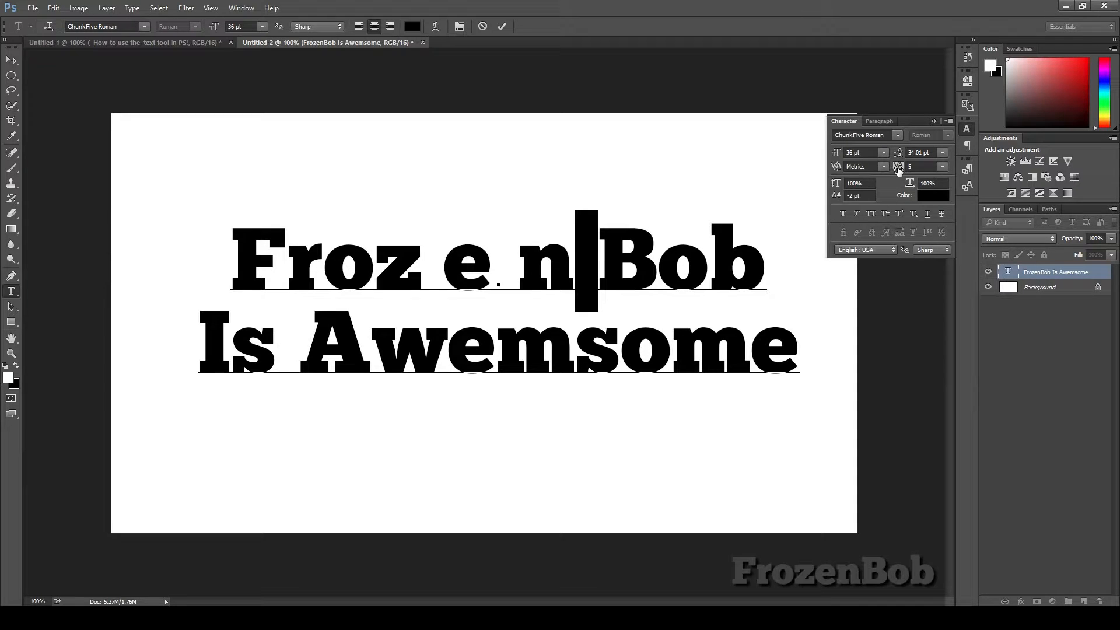
{"action": "left_click_drag", "start_coordinate": [898, 170], "coordinate": [874, 185]}
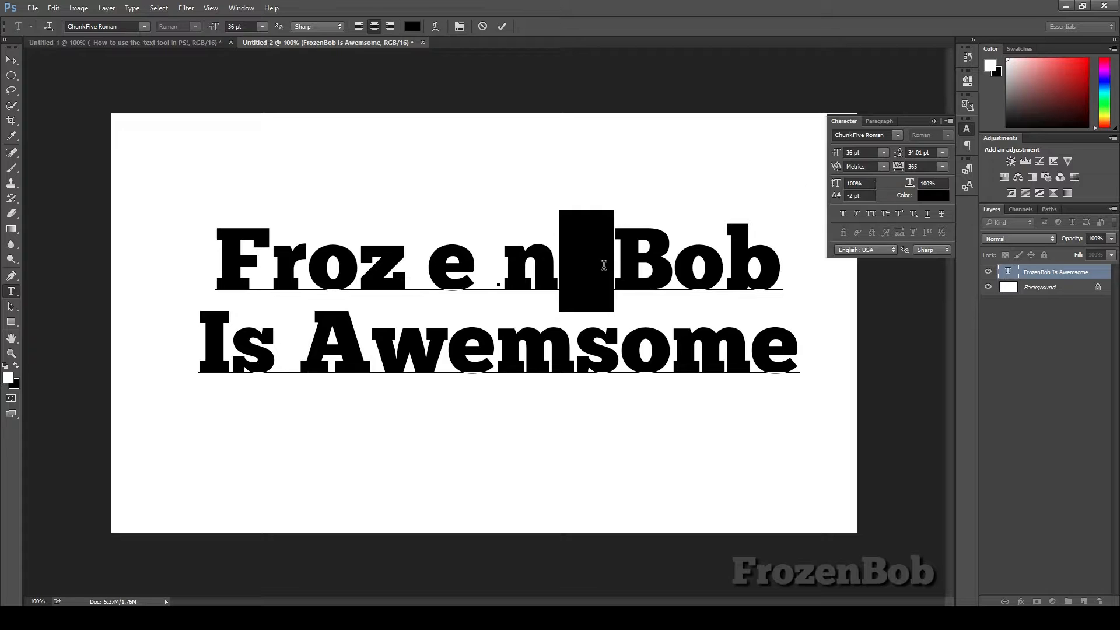
{"action": "left_click", "coordinate": [11, 60]}
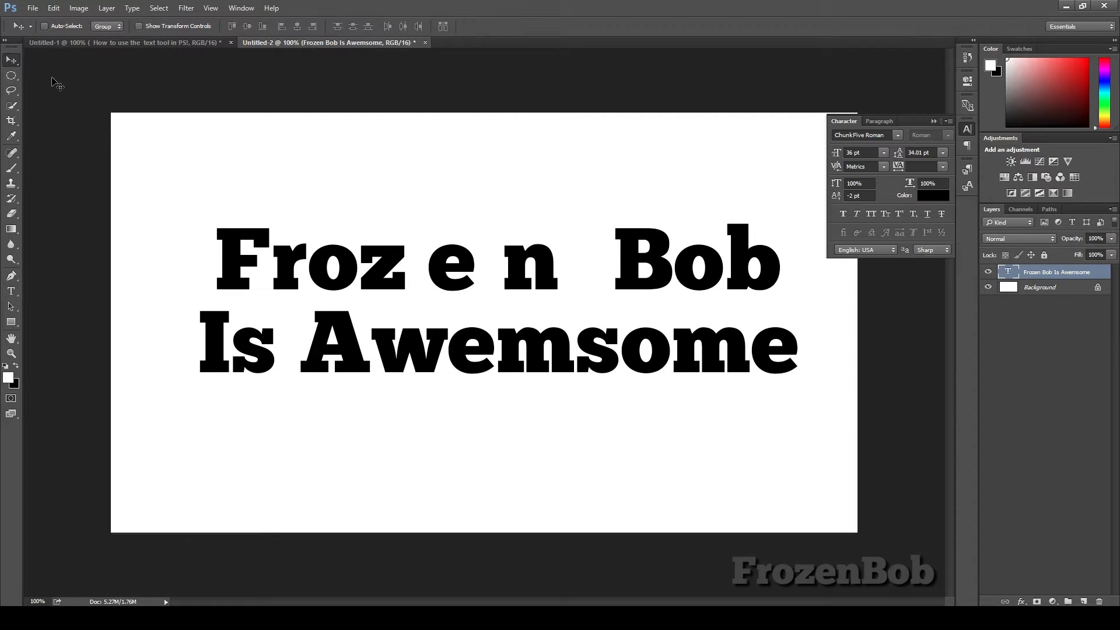
Step: Undo the last three changes and set the text's tracking to 0
{"action": "key", "text": "ctrl+alt+z"}
{"action": "key", "text": "ctrl+alt+z"}
{"action": "key", "text": "ctrl+alt+z"}
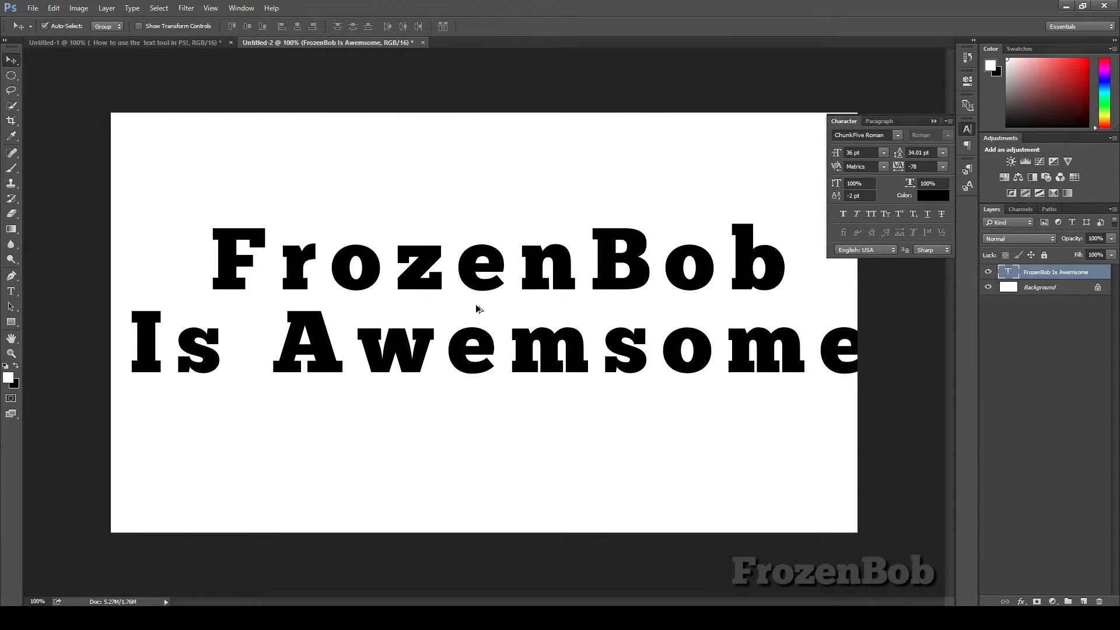
{"action": "left_click", "coordinate": [920, 167]}
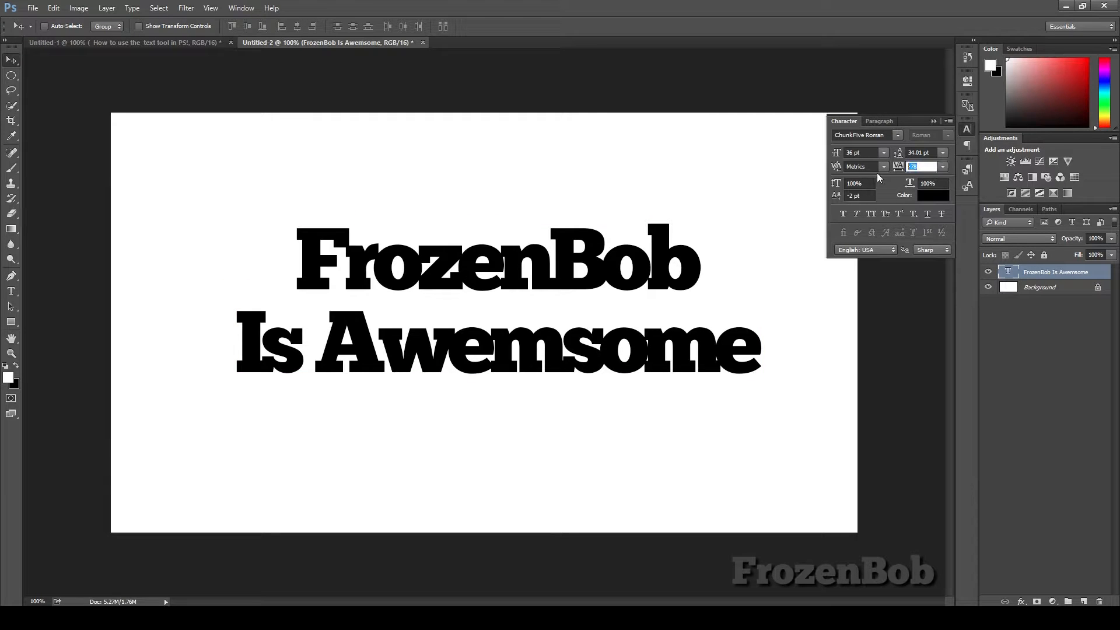
{"action": "type", "text": "0"}
{"action": "key", "text": "Return"}
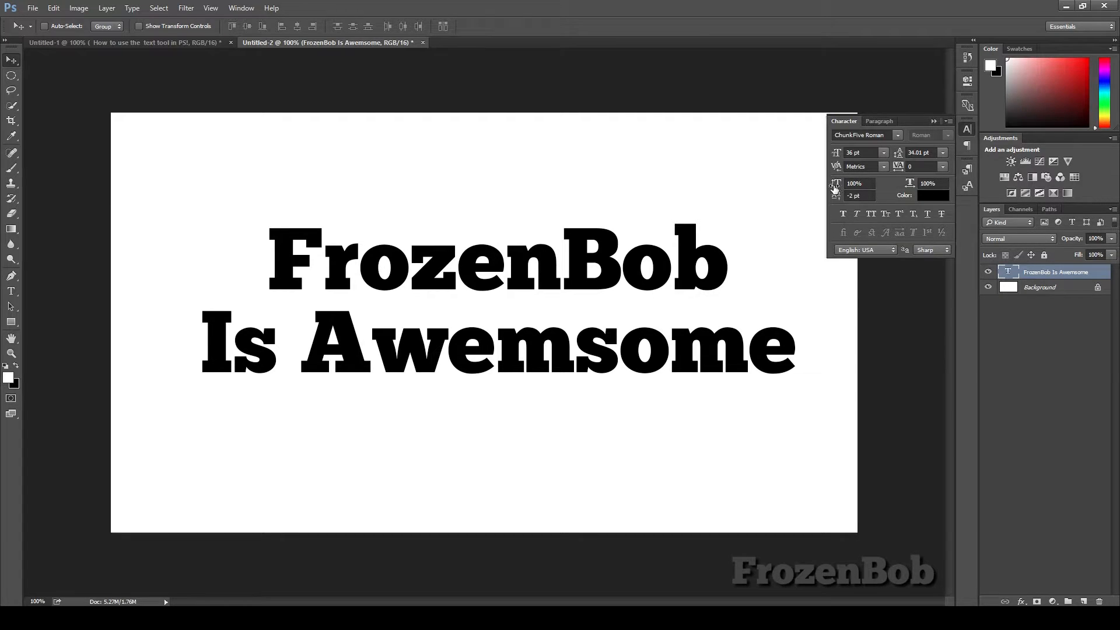
Step: Scrub the vertical and horizontal scale of the text, then reset both to 100%
{"action": "left_click_drag", "start_coordinate": [835, 186], "coordinate": [867, 194]}
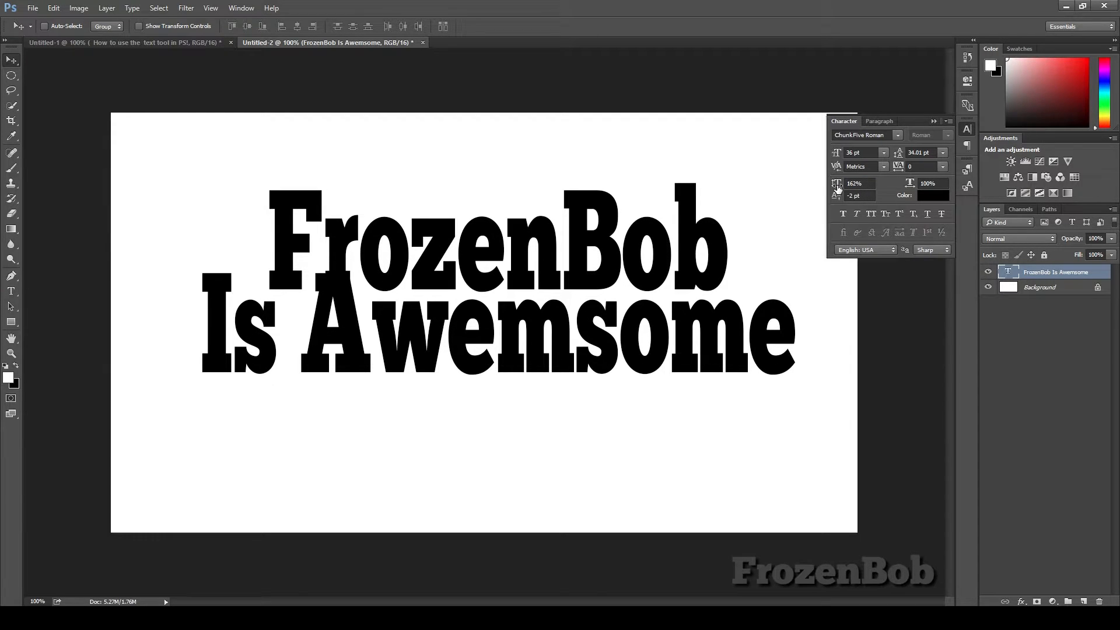
{"action": "left_click_drag", "start_coordinate": [838, 185], "coordinate": [803, 185]}
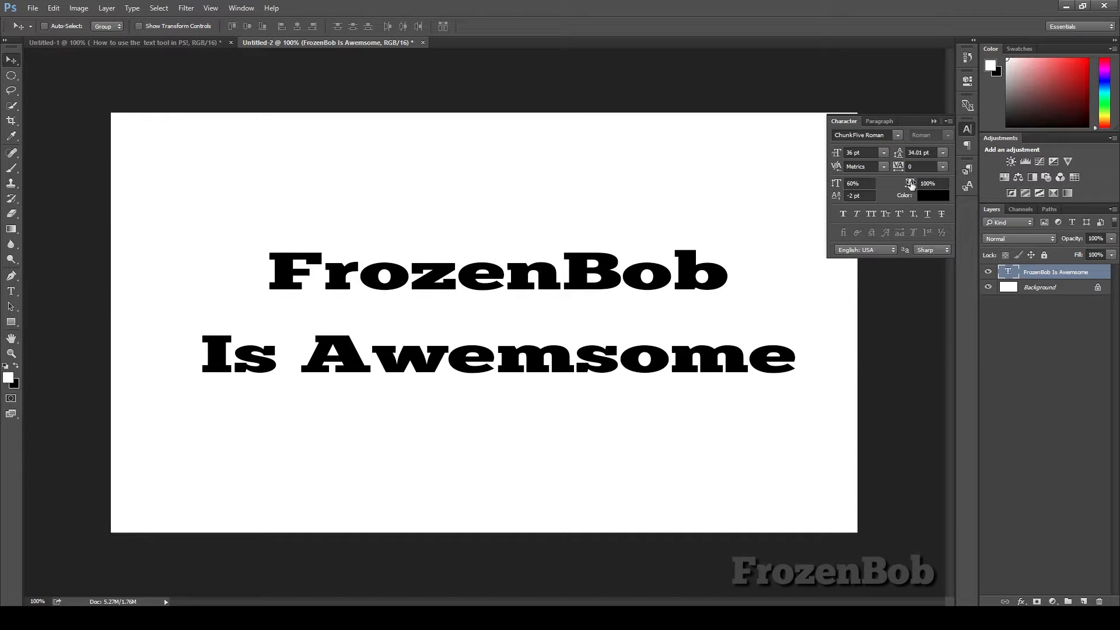
{"action": "left_click_drag", "start_coordinate": [909, 184], "coordinate": [898, 184]}
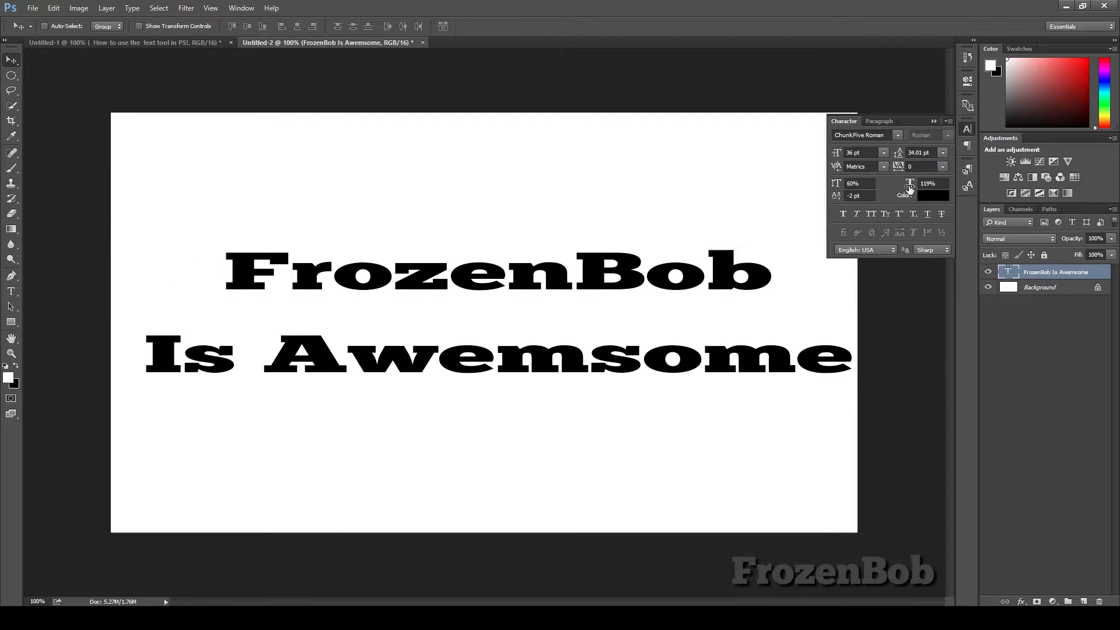
{"action": "left_click", "coordinate": [910, 185]}
{"action": "type", "text": "100"}
{"action": "key", "text": "Tab"}
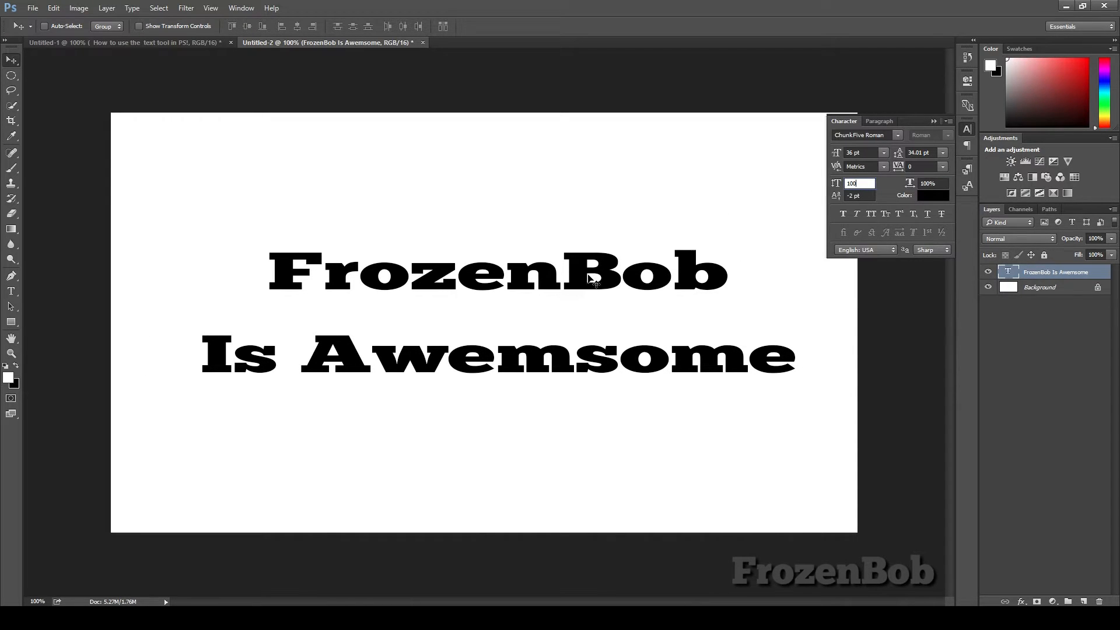
{"action": "key", "text": "Return"}
Step: Select the letters ze in FrozenBob, stretch them vertically to about 203%, then reset the vertical scale to 100%
{"action": "key", "text": "t"}
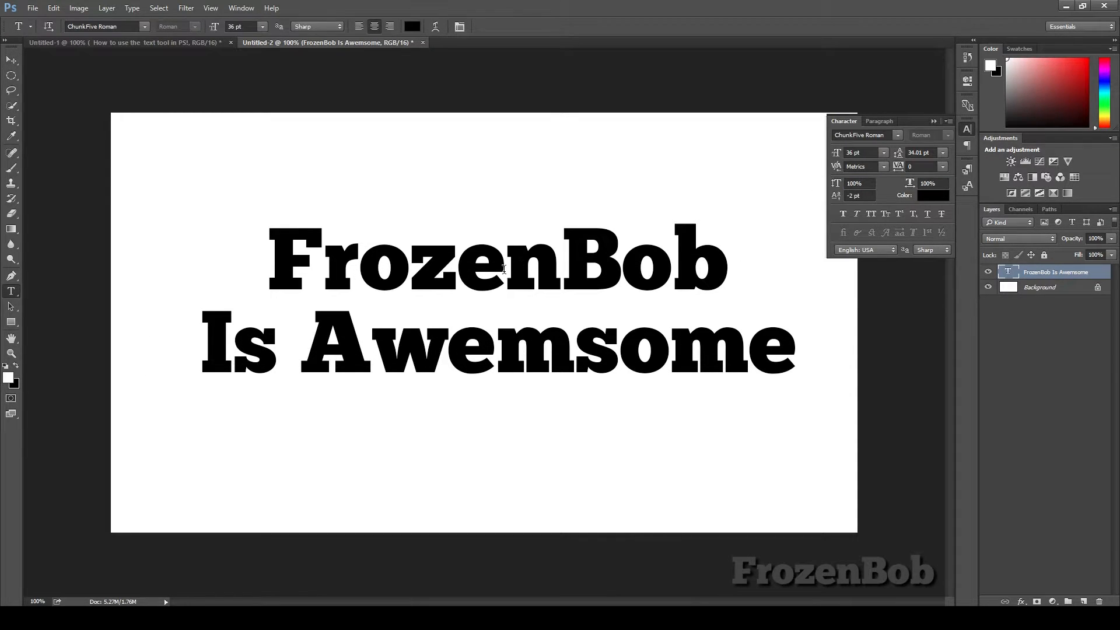
{"action": "left_click_drag", "start_coordinate": [505, 266], "coordinate": [418, 270]}
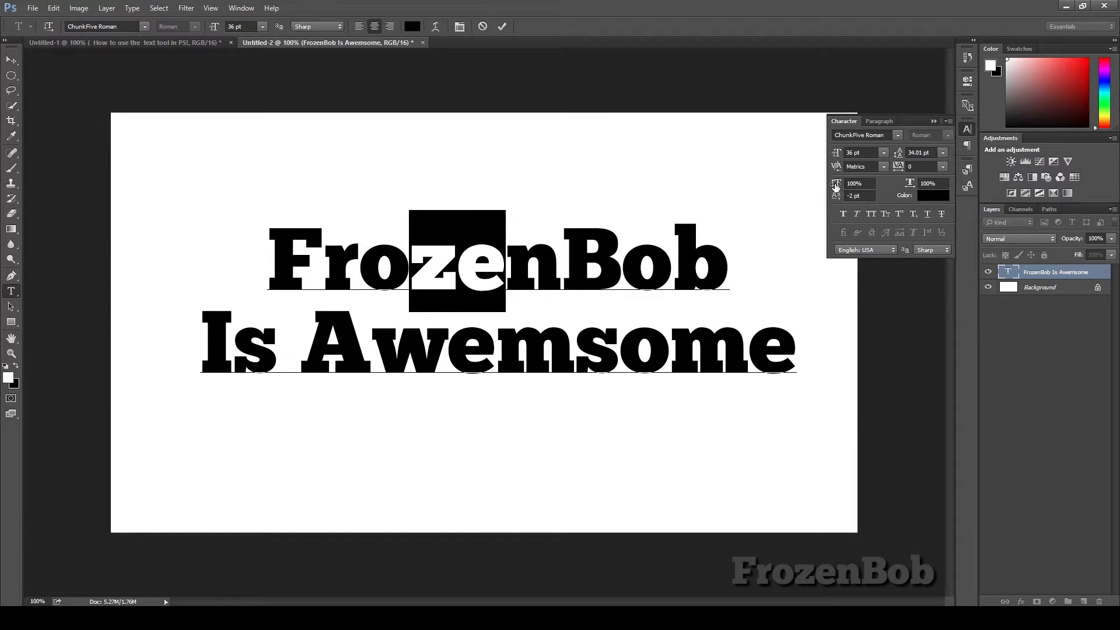
{"action": "left_click_drag", "start_coordinate": [835, 189], "coordinate": [924, 199]}
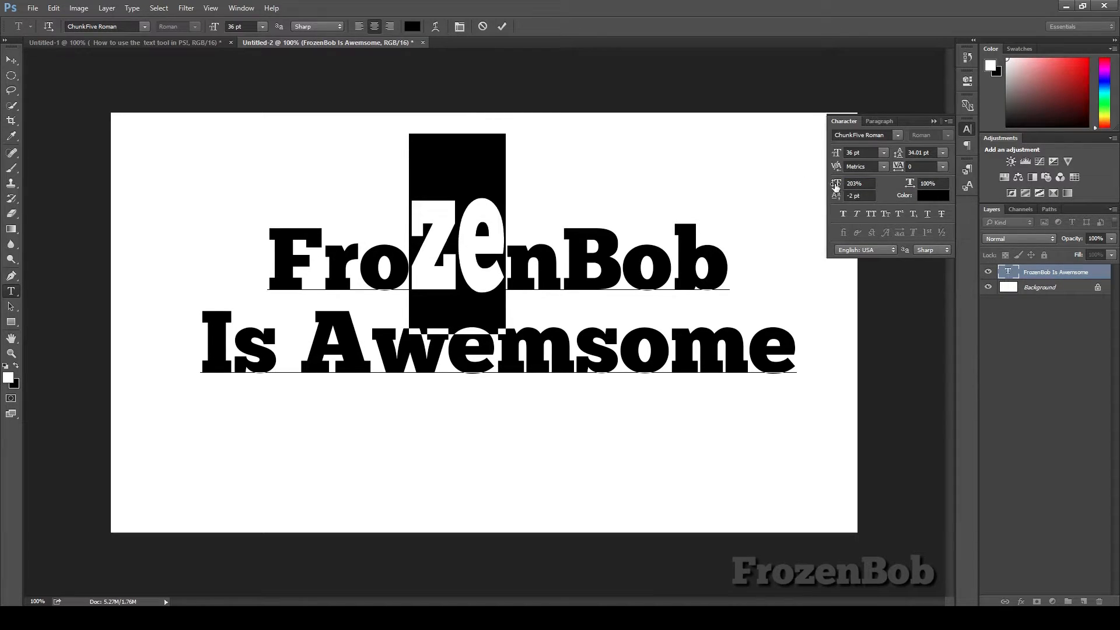
{"action": "left_click_drag", "start_coordinate": [838, 188], "coordinate": [809, 188]}
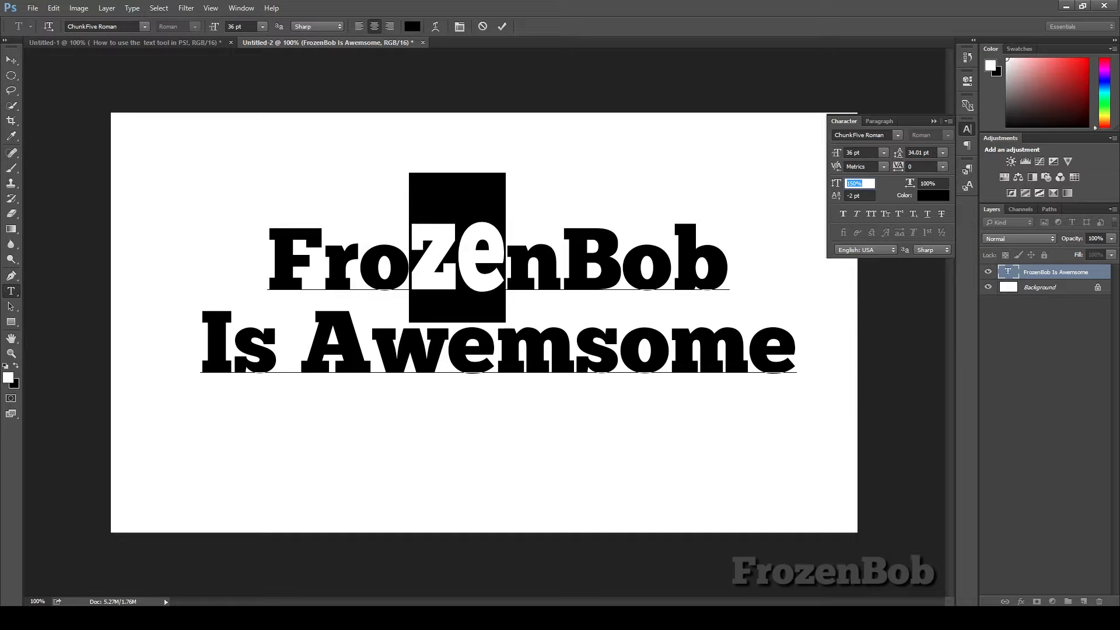
{"action": "type", "text": "0"}
{"action": "type", "text": "100"}
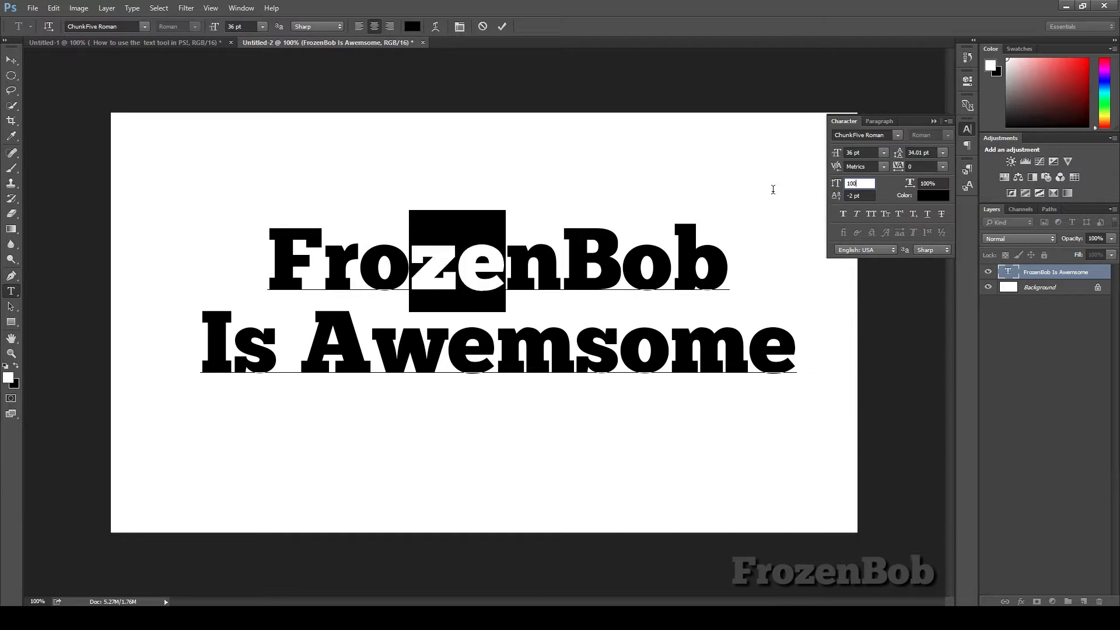
{"action": "key", "text": "Return"}
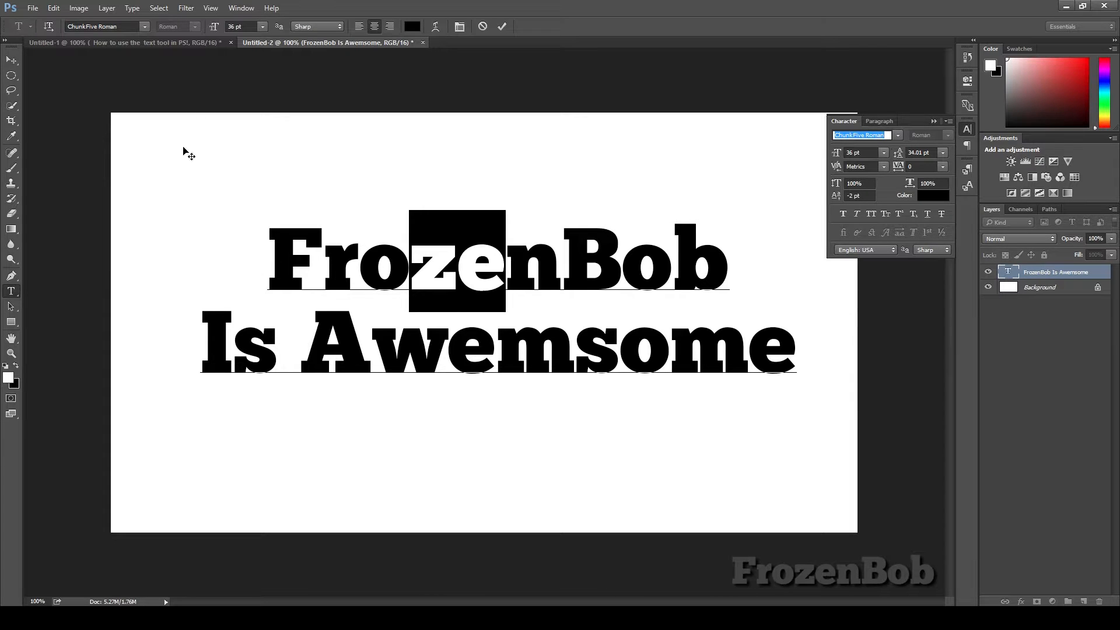
Step: Preview other fonts on the selected ze letters, restore ChunkFive Roman, and commit the text edit
{"action": "key", "text": "Down"}
{"action": "key", "text": "Up"}
{"action": "key", "text": "Up"}
{"action": "key", "text": "Up"}
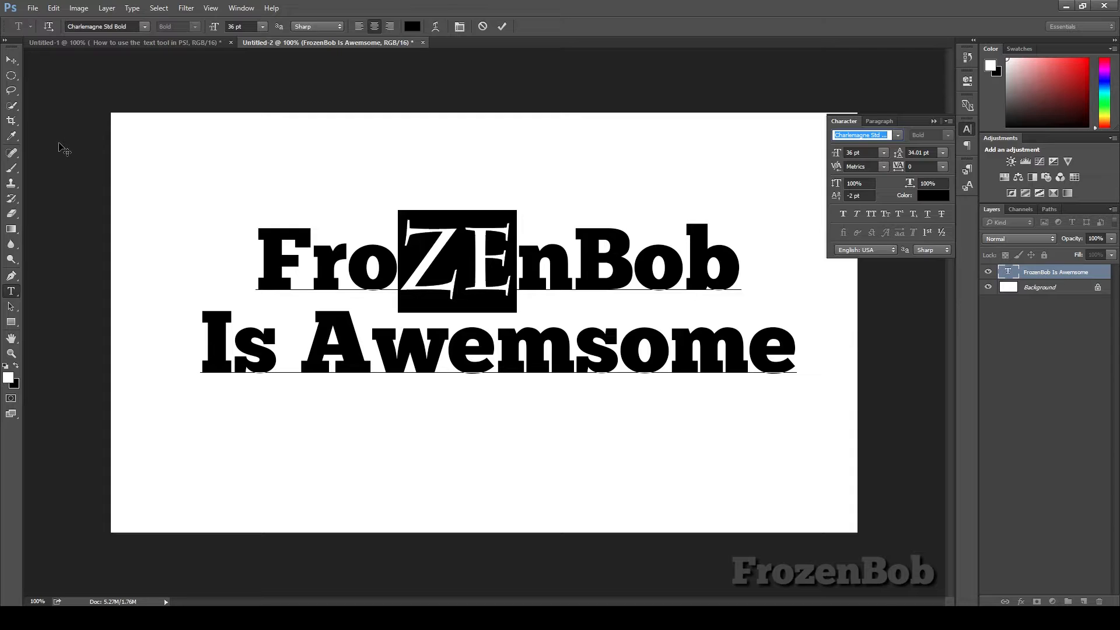
{"action": "type", "text": "chu"}
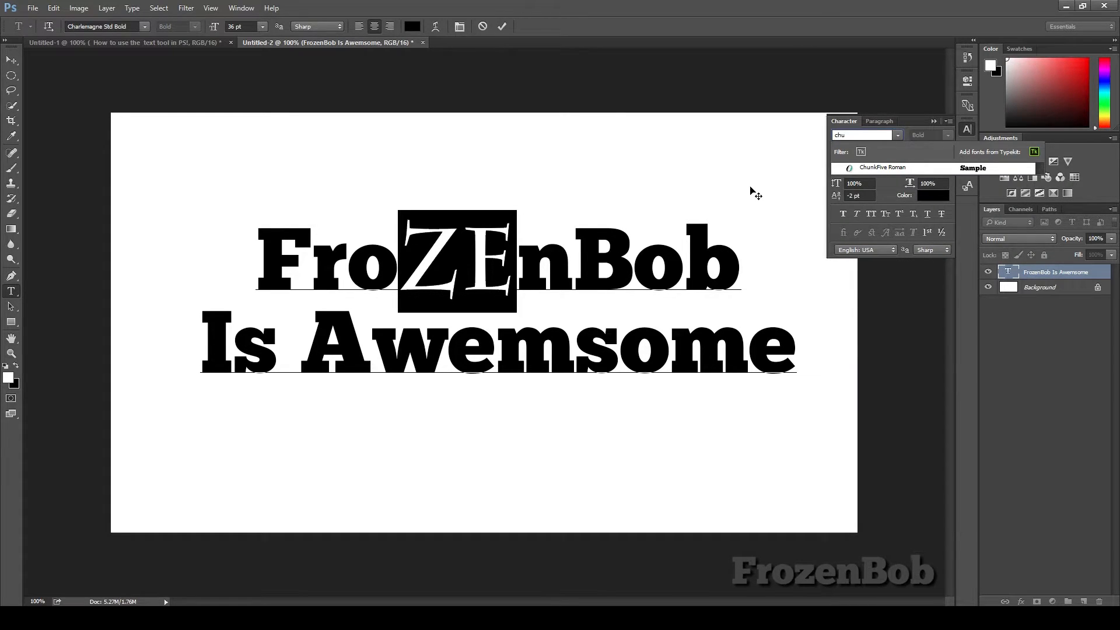
{"action": "key", "text": "Return"}
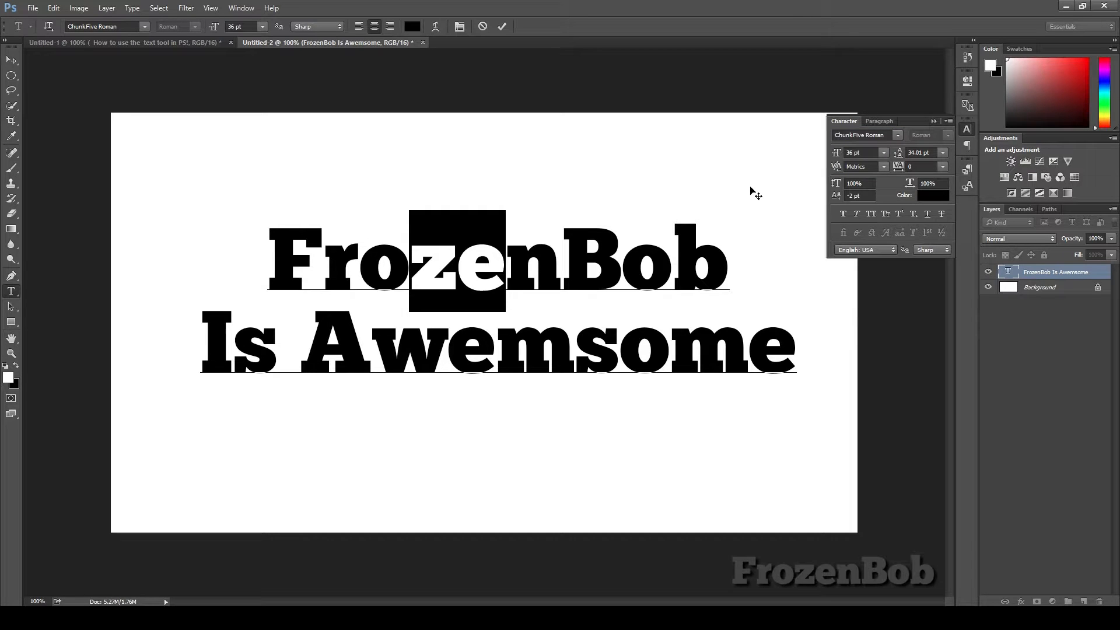
{"action": "key", "text": "ctrl+Return"}
Step: Toggle Faux Bold, Faux Italic and Small Caps on and off for the whole text layer
{"action": "key", "text": "v"}
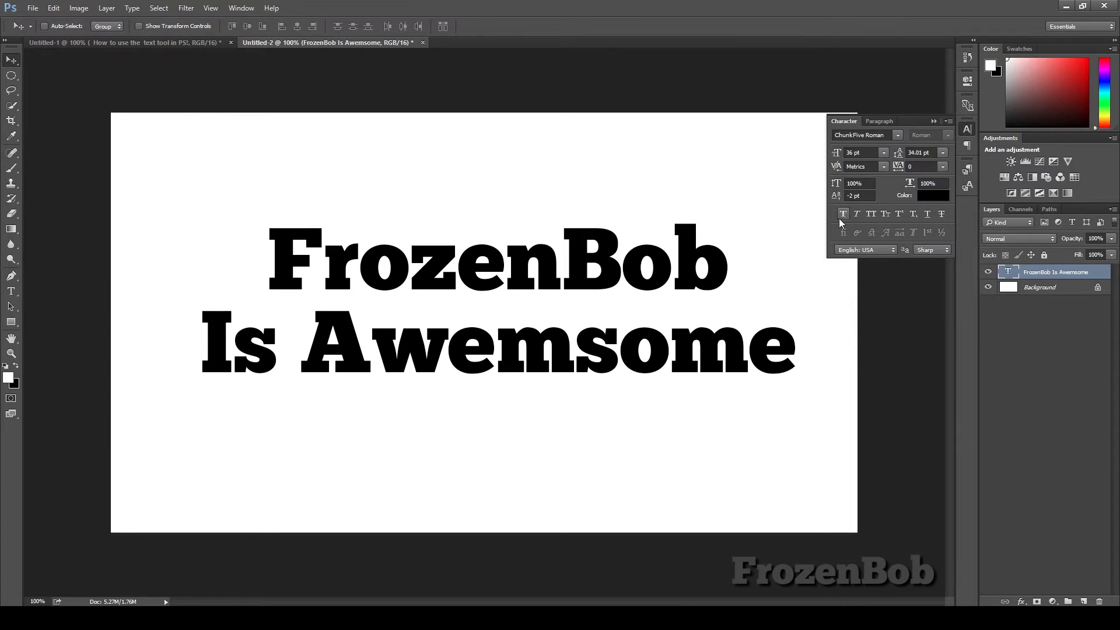
{"action": "left_click", "coordinate": [844, 213]}
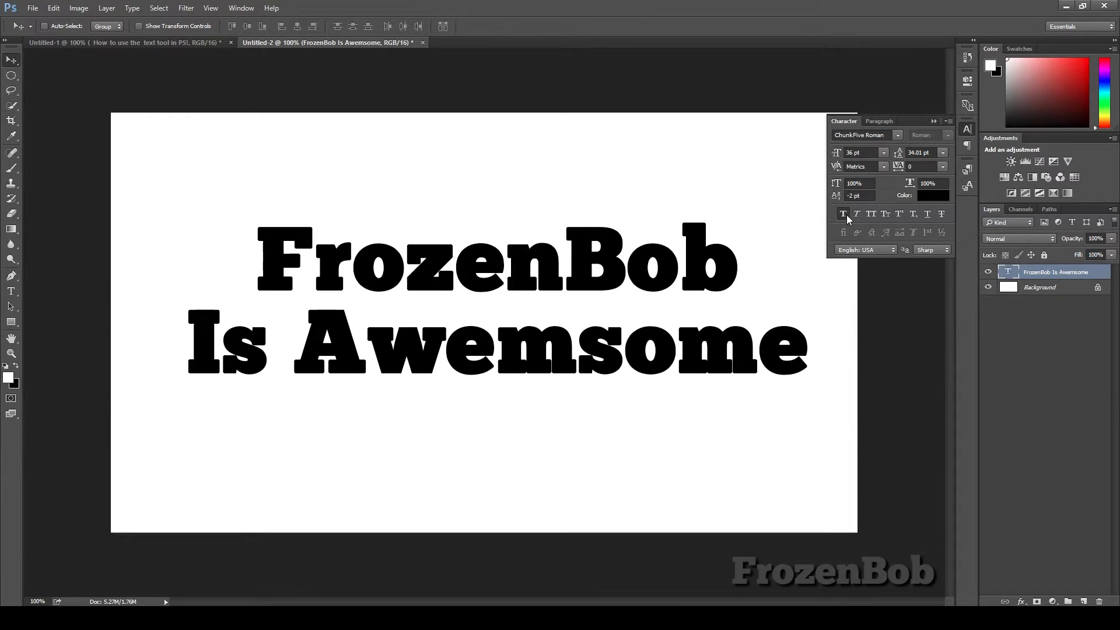
{"action": "left_click", "coordinate": [843, 214]}
{"action": "left_click", "coordinate": [856, 214]}
{"action": "left_click", "coordinate": [857, 214]}
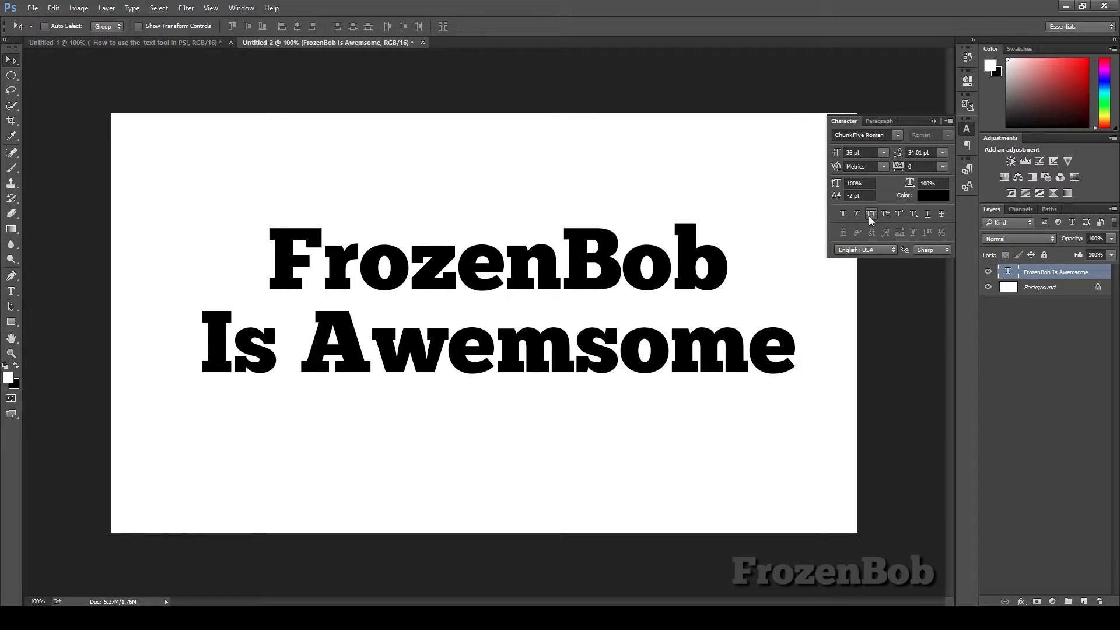
{"action": "left_click", "coordinate": [886, 215]}
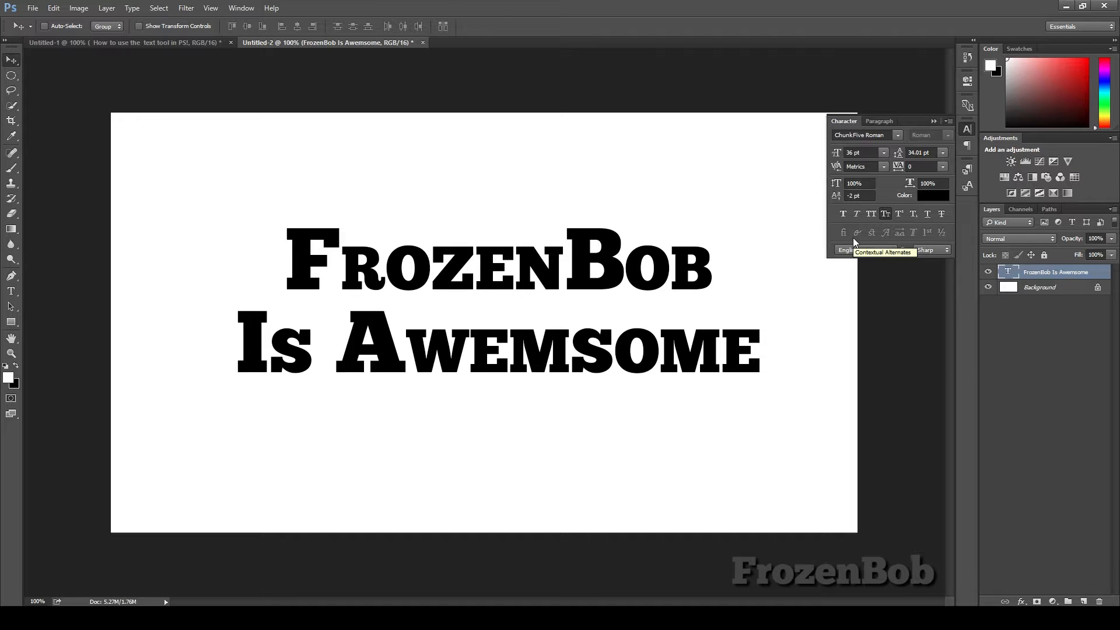
{"action": "left_click", "coordinate": [886, 215]}
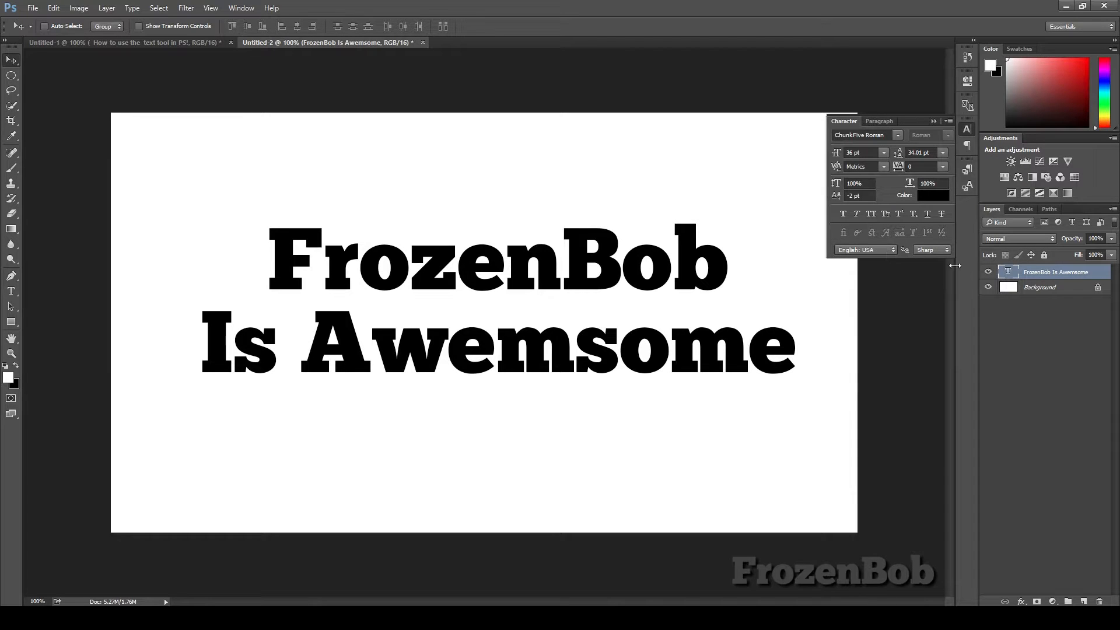
Step: Delete the second line, Is Awemsome, together with its line break, and commit the text
{"action": "key", "text": "t"}
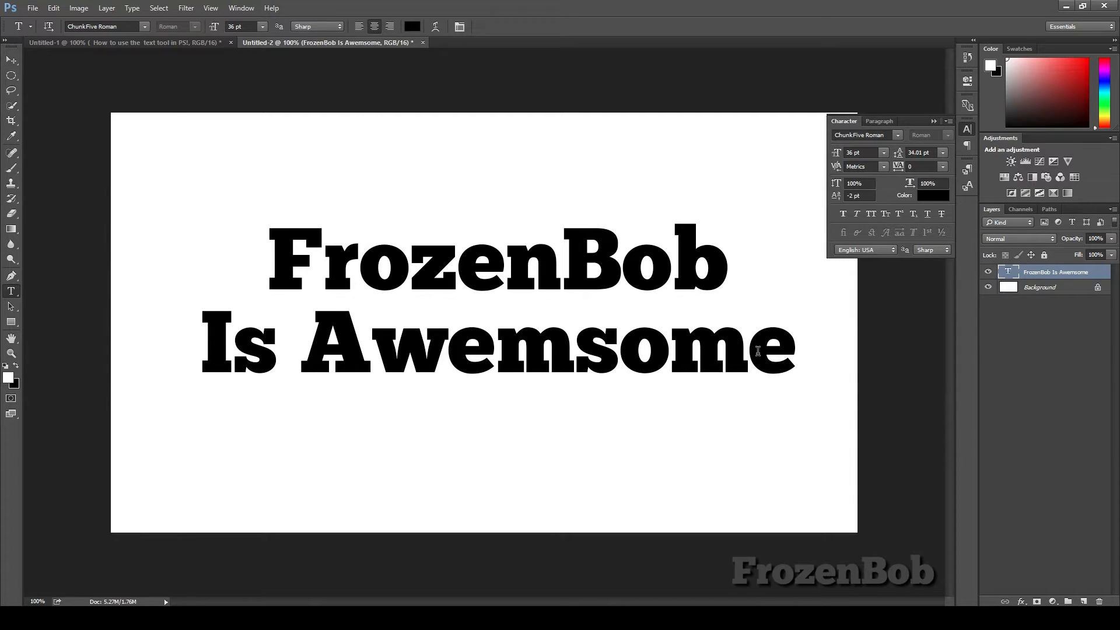
{"action": "left_click_drag", "start_coordinate": [789, 358], "coordinate": [233, 350]}
{"action": "key", "text": "BackSpace"}
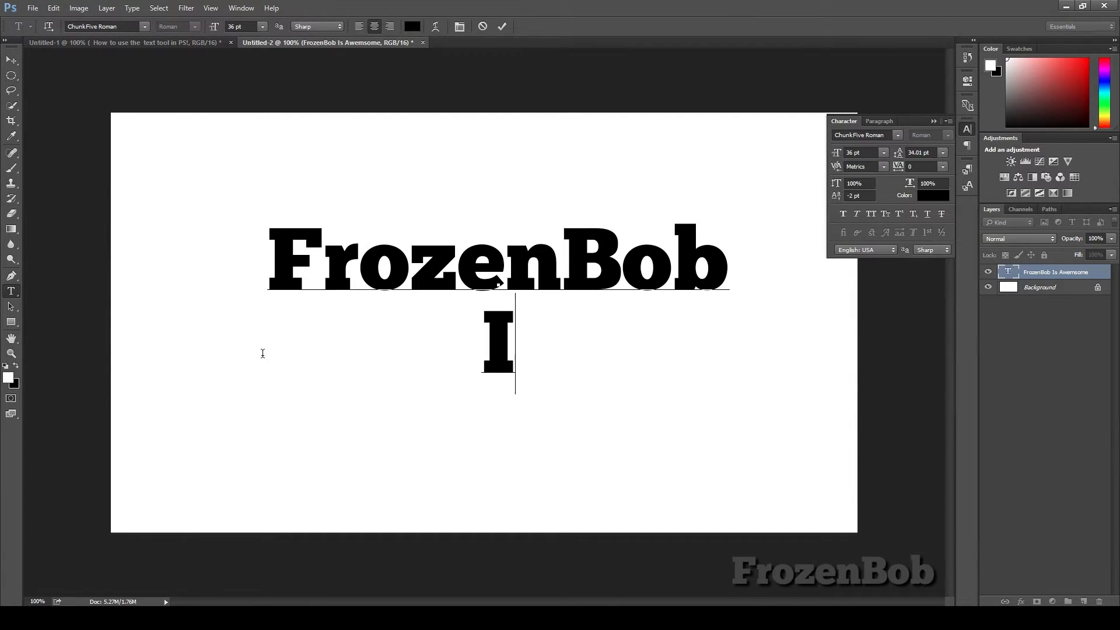
{"action": "key", "text": "BackSpace"}
{"action": "left_click", "coordinate": [11, 60]}
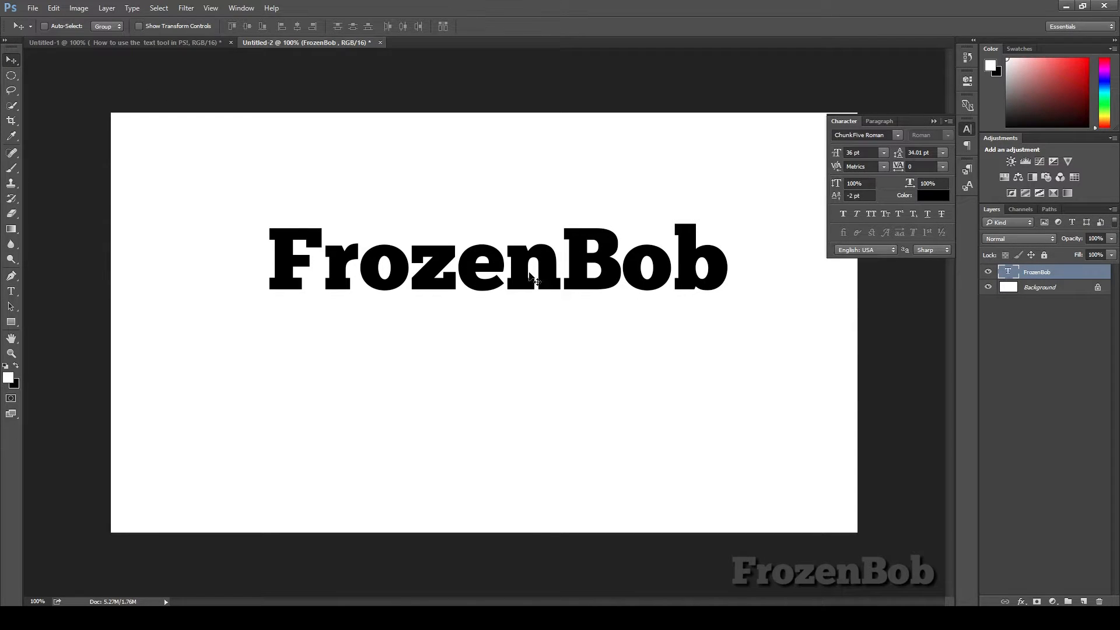
Step: Move the FrozenBob text to the canvas's lower-right corner
{"action": "left_click_drag", "start_coordinate": [529, 275], "coordinate": [631, 486]}
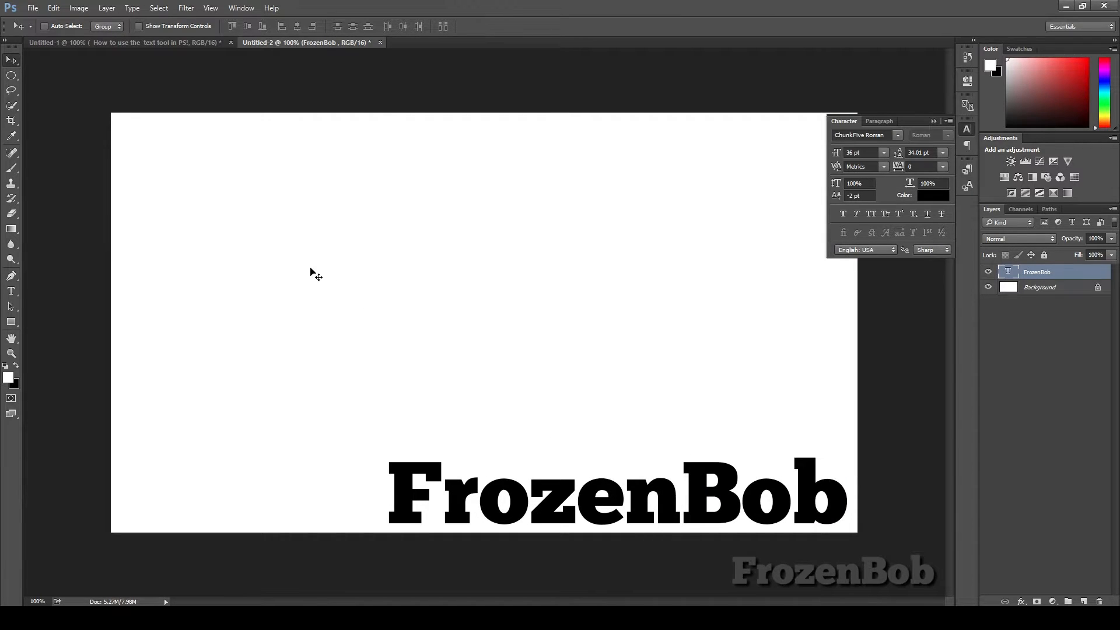
Step: Create a new text layer near the upper left reading How to use, then on a second line text in PS!, and commit it
{"action": "key", "text": "t"}
{"action": "left_click", "coordinate": [295, 236]}
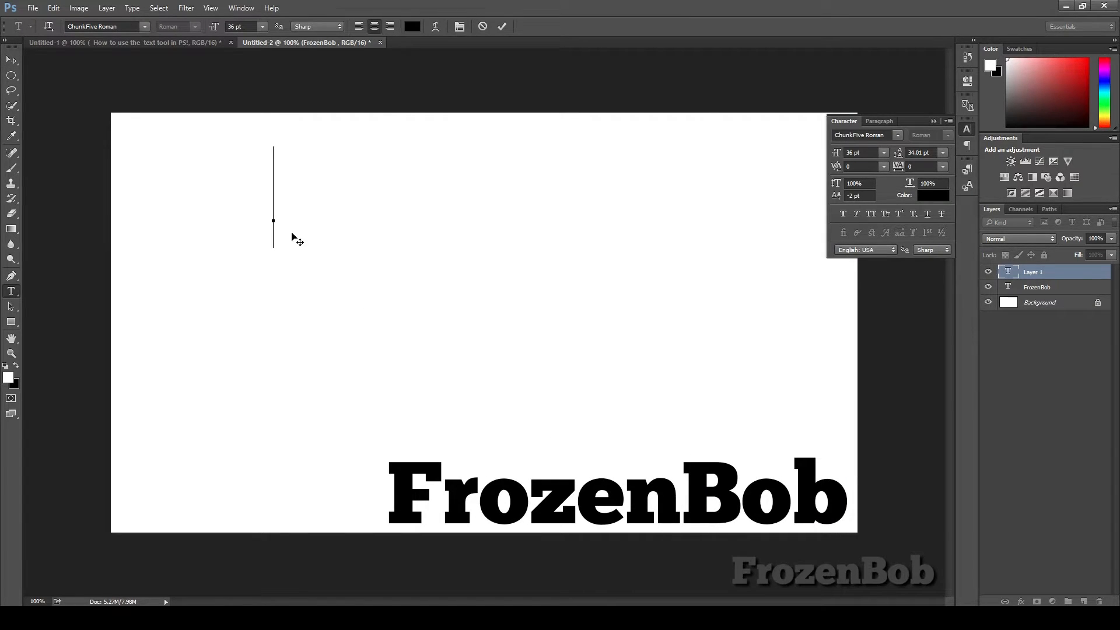
{"action": "type", "text": "How to "}
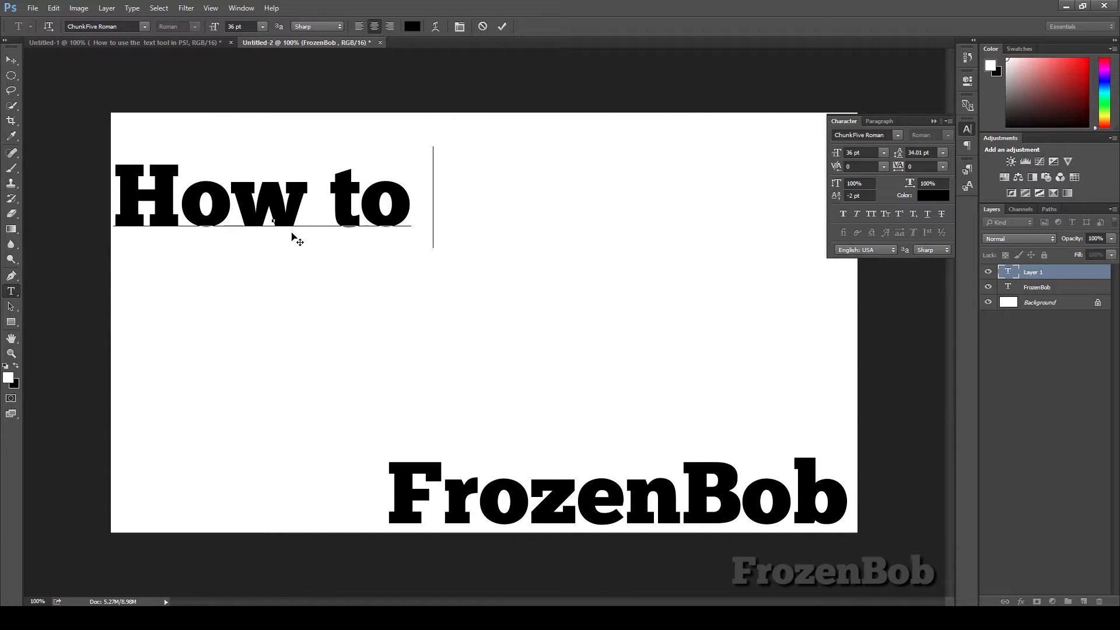
{"action": "type", "text": "use"}
{"action": "key", "text": "Return"}
{"action": "type", "text": "Test"}
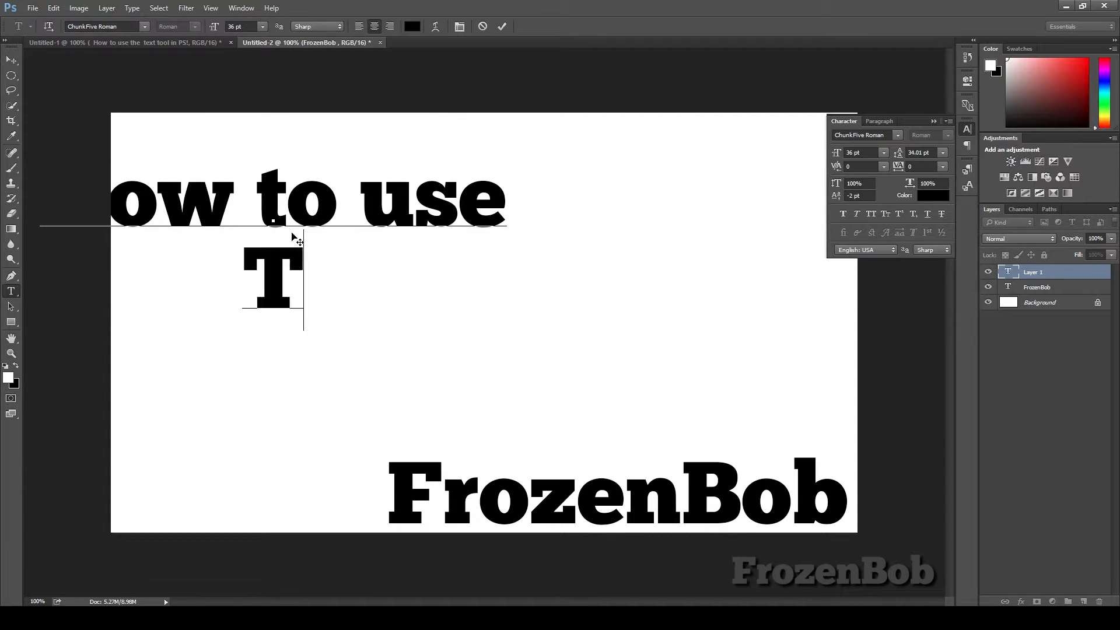
{"action": "key", "text": "BackSpace"}
{"action": "key", "text": "BackSpace"}
{"action": "key", "text": "BackSpace"}
{"action": "key", "text": "BackSpace"}
{"action": "type", "text": "test"}
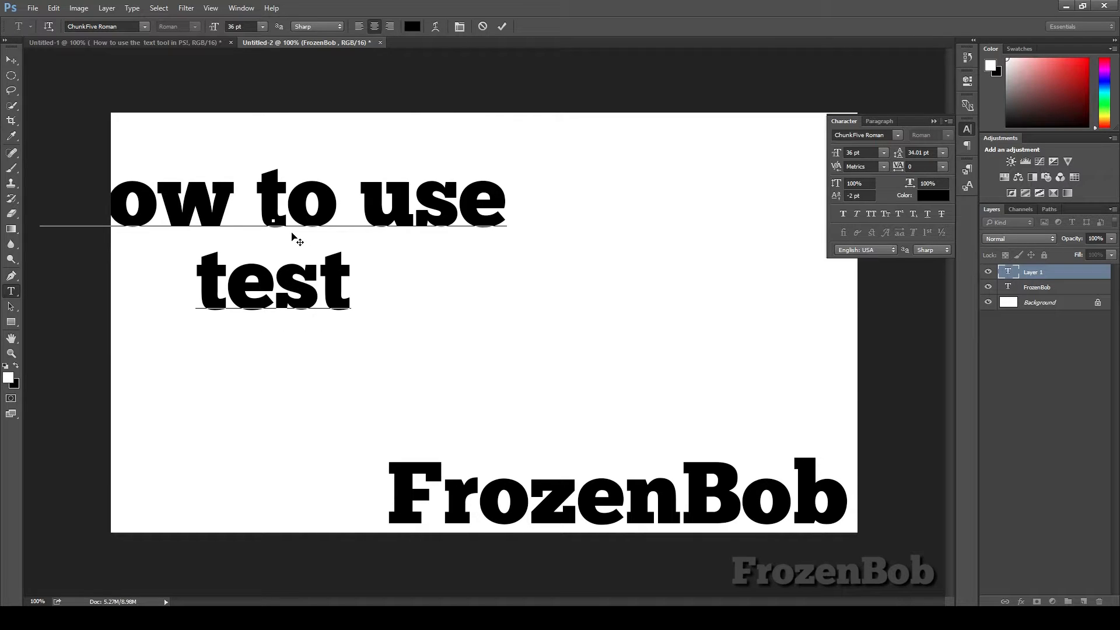
{"action": "key", "text": "BackSpace"}
{"action": "key", "text": "BackSpace"}
{"action": "type", "text": "xt"}
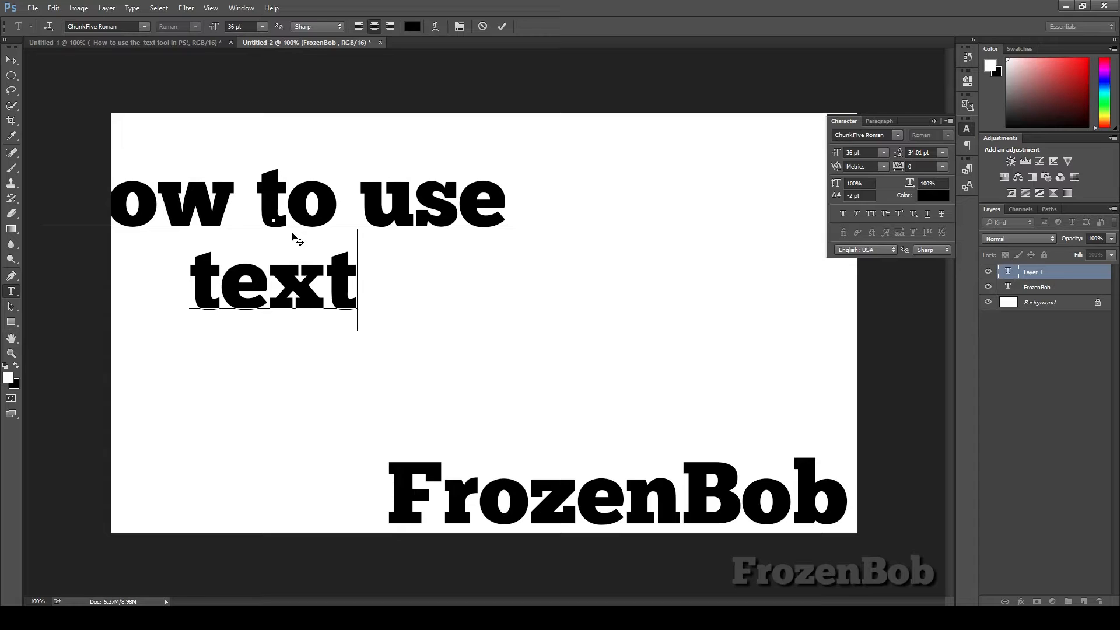
{"action": "type", "text": " in PS"}
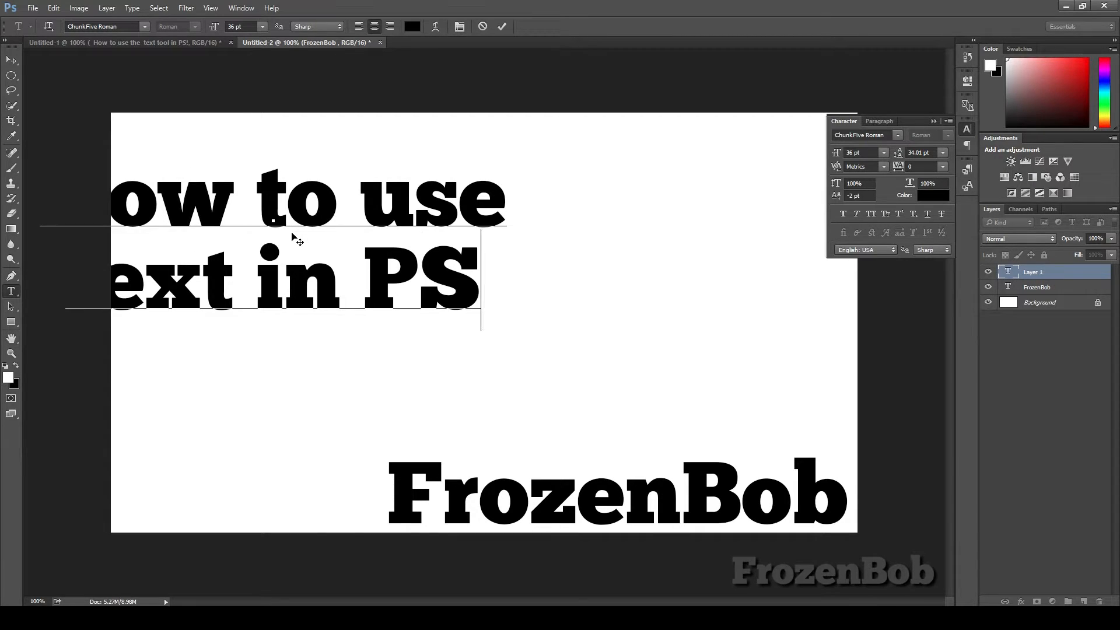
{"action": "type", "text": "!"}
{"action": "left_click", "coordinate": [11, 60]}
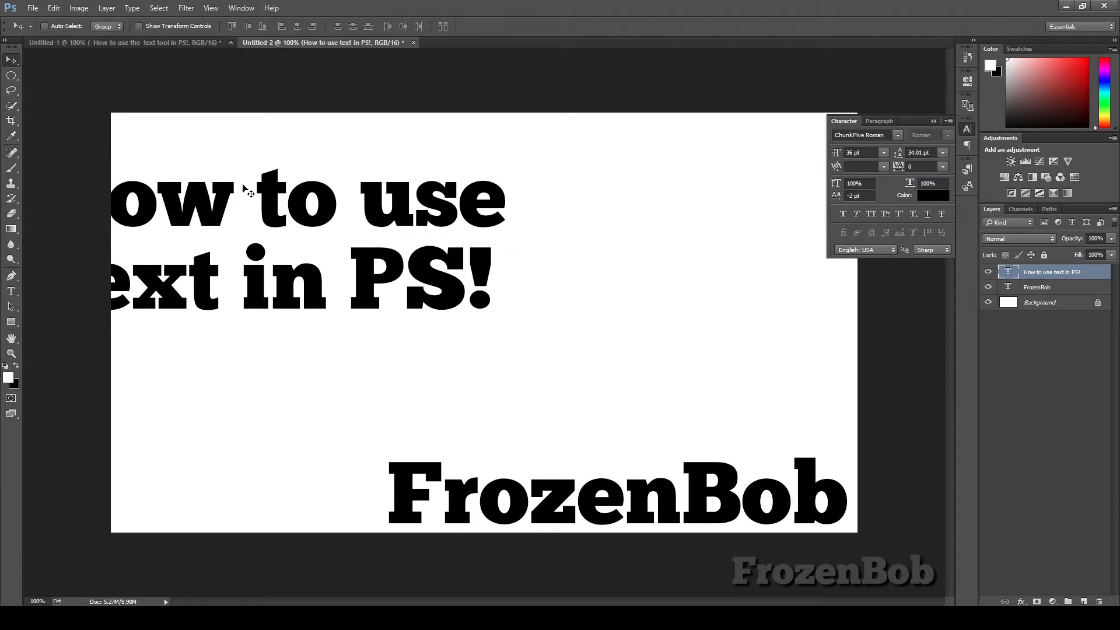
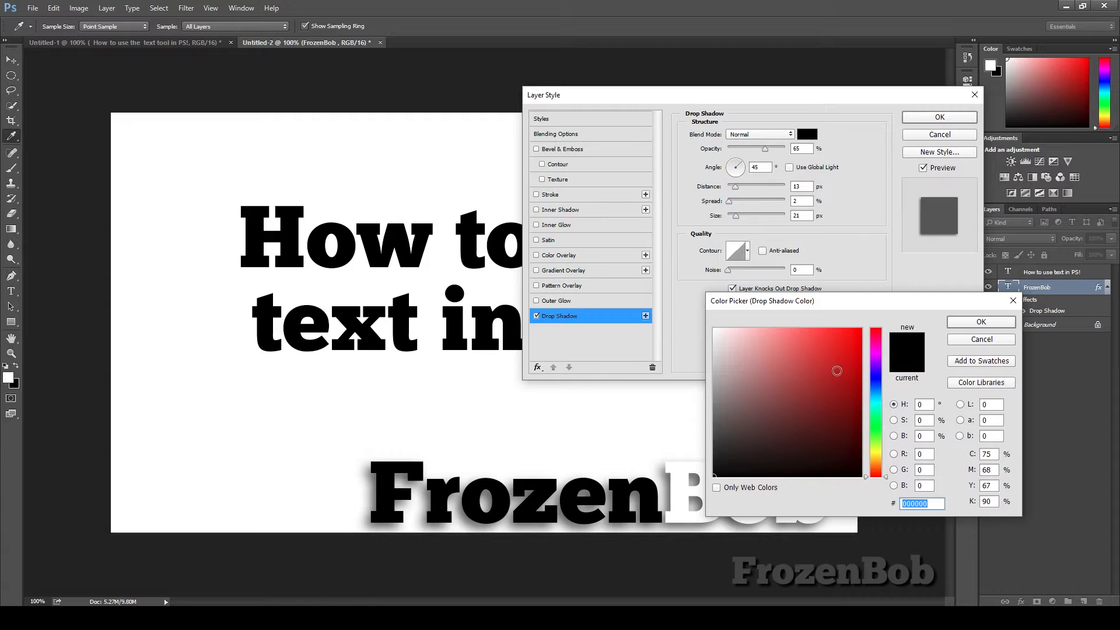
{"action": "left_click", "coordinate": [852, 352]}
{"action": "left_click", "coordinate": [879, 353]}
{"action": "left_click_drag", "start_coordinate": [879, 348], "coordinate": [873, 435]}
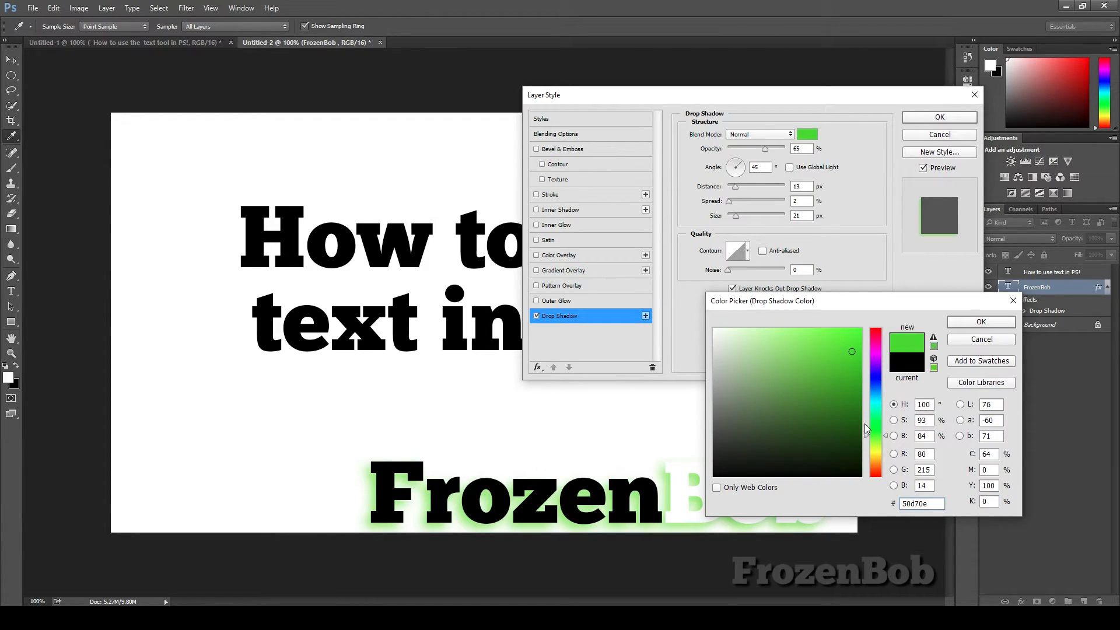
{"action": "left_click", "coordinate": [713, 476]}
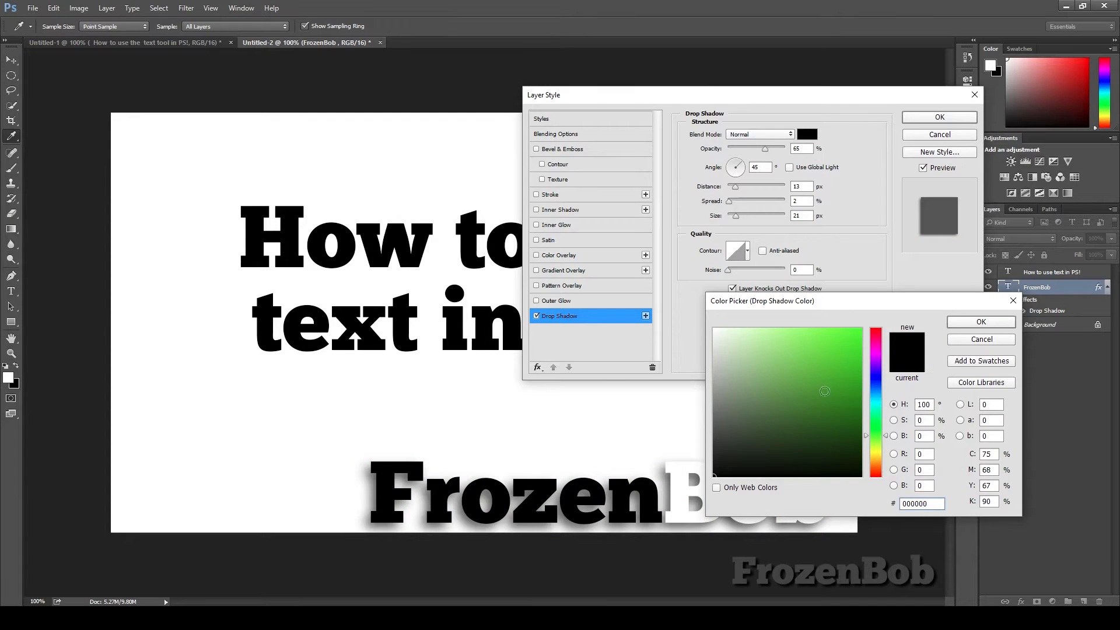
{"action": "left_click", "coordinate": [983, 340]}
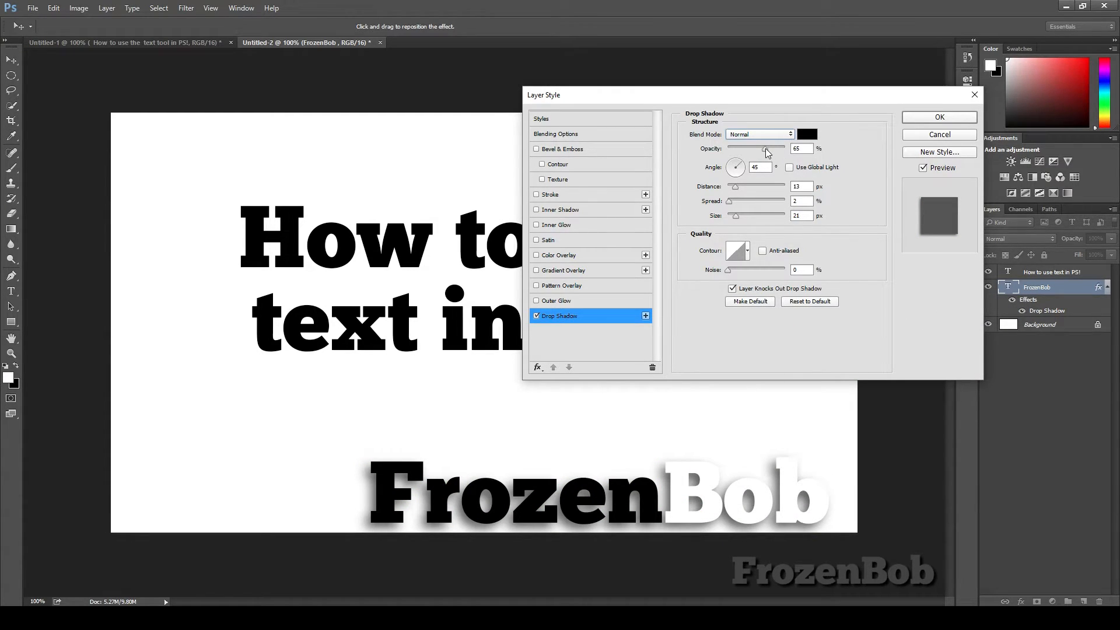
Step: Set the drop shadow opacity to 68%, distance to 20 px, spread to 0% and size to 16 px
{"action": "mouse_move", "coordinate": [764, 153]}
{"action": "left_mouse_down"}
{"action": "mouse_move", "coordinate": [723, 155]}
{"action": "mouse_move", "coordinate": [778, 153]}
{"action": "mouse_move", "coordinate": [706, 162]}
{"action": "mouse_move", "coordinate": [787, 163]}
{"action": "mouse_move", "coordinate": [742, 160]}
{"action": "mouse_move", "coordinate": [770, 159]}
{"action": "left_mouse_up"}
{"action": "mouse_move", "coordinate": [736, 191]}
{"action": "left_mouse_down"}
{"action": "mouse_move", "coordinate": [797, 200]}
{"action": "mouse_move", "coordinate": [735, 191]}
{"action": "mouse_move", "coordinate": [800, 202]}
{"action": "mouse_move", "coordinate": [739, 189]}
{"action": "mouse_move", "coordinate": [801, 213]}
{"action": "mouse_move", "coordinate": [758, 213]}
{"action": "mouse_move", "coordinate": [805, 223]}
{"action": "mouse_move", "coordinate": [727, 215]}
{"action": "mouse_move", "coordinate": [765, 204]}
{"action": "mouse_move", "coordinate": [729, 200]}
{"action": "left_mouse_up"}
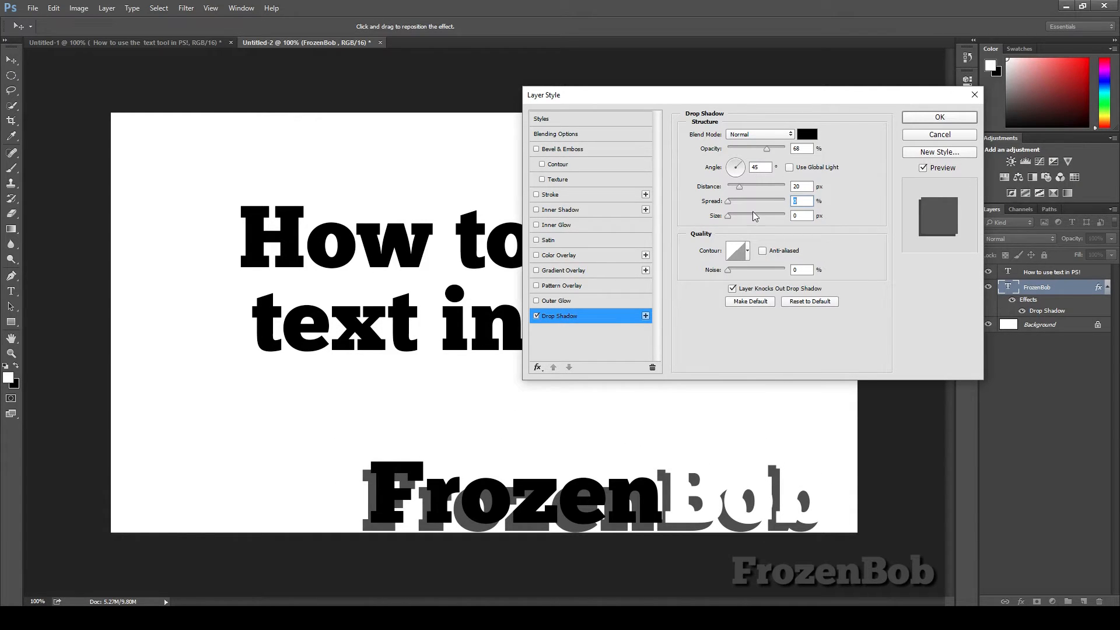
{"action": "left_click", "coordinate": [730, 217]}
{"action": "mouse_move", "coordinate": [727, 217]}
{"action": "left_mouse_down"}
{"action": "mouse_move", "coordinate": [743, 218]}
{"action": "mouse_move", "coordinate": [734, 218]}
{"action": "left_mouse_up"}
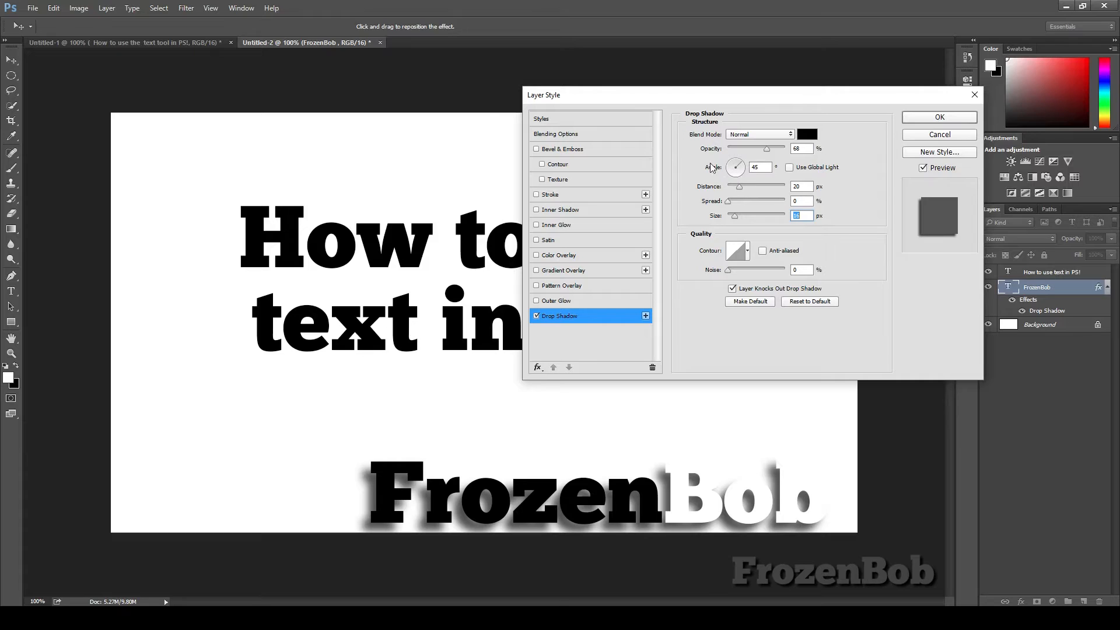
Step: Toggle Use Global Light and set the drop shadow angle to 45°
{"action": "left_click", "coordinate": [790, 168]}
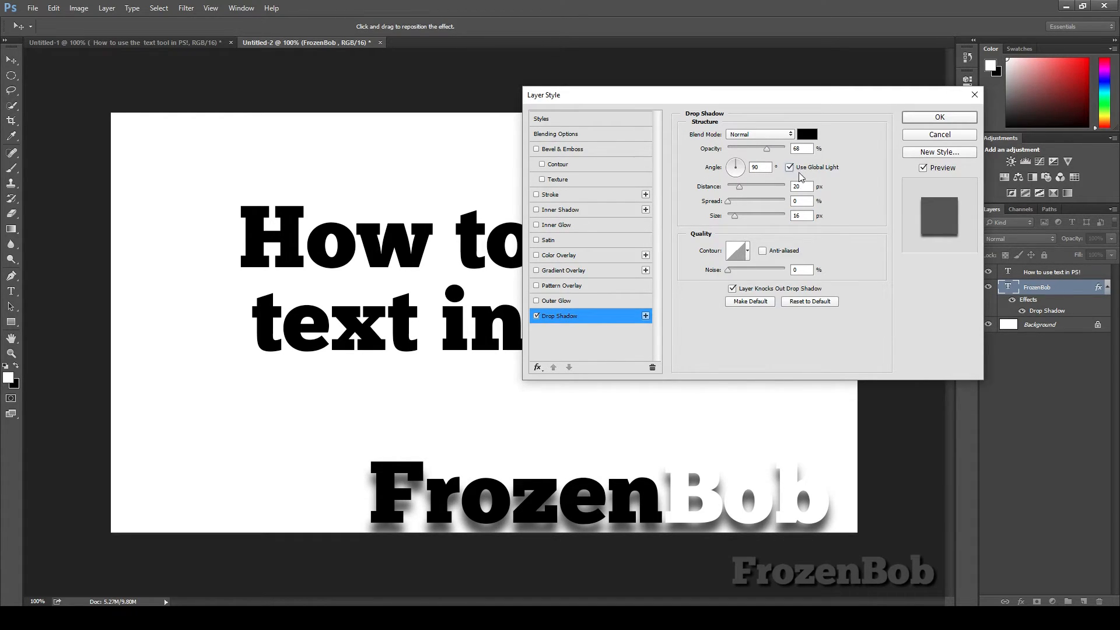
{"action": "left_click", "coordinate": [789, 168]}
{"action": "mouse_move", "coordinate": [733, 173]}
{"action": "left_mouse_down"}
{"action": "mouse_move", "coordinate": [736, 184]}
{"action": "mouse_move", "coordinate": [743, 168]}
{"action": "left_mouse_up"}
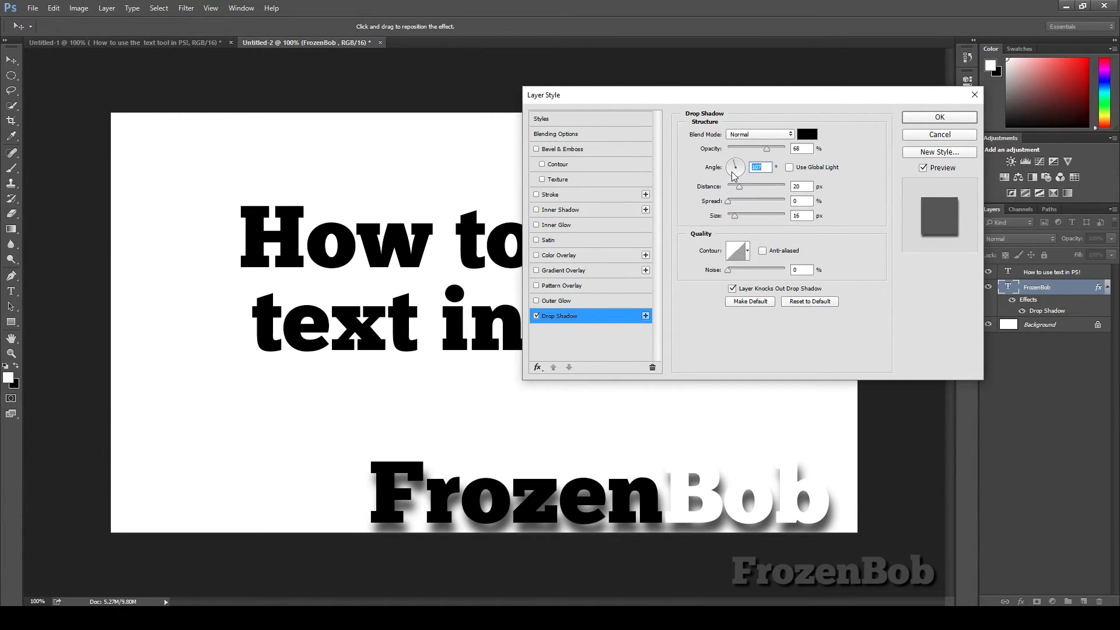
{"action": "left_click", "coordinate": [730, 172]}
{"action": "type", "text": "45"}
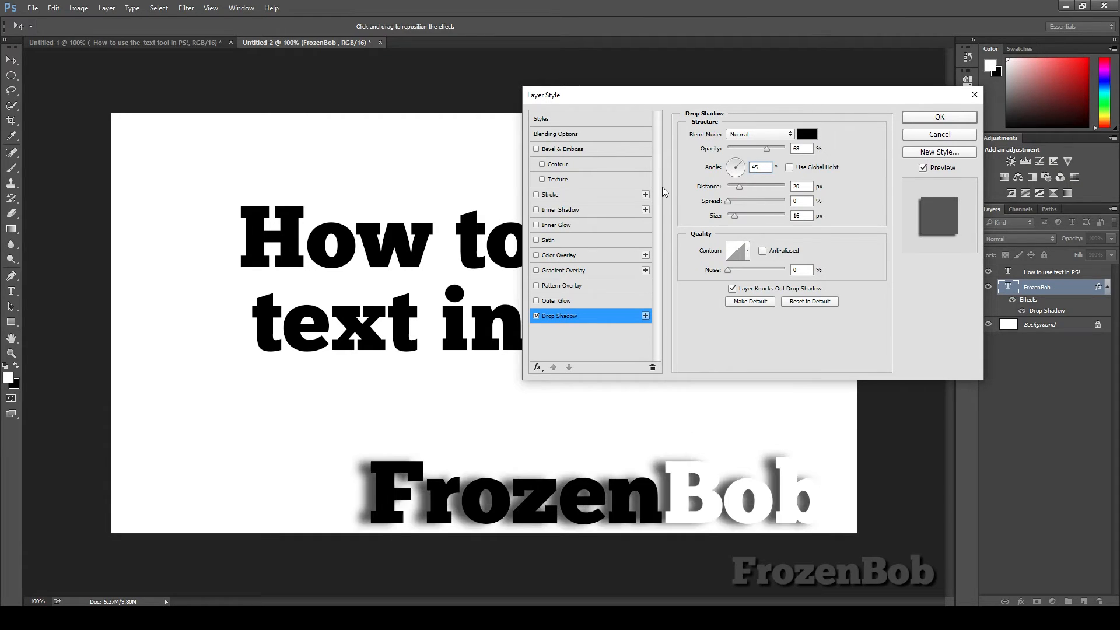
{"action": "left_click", "coordinate": [789, 168]}
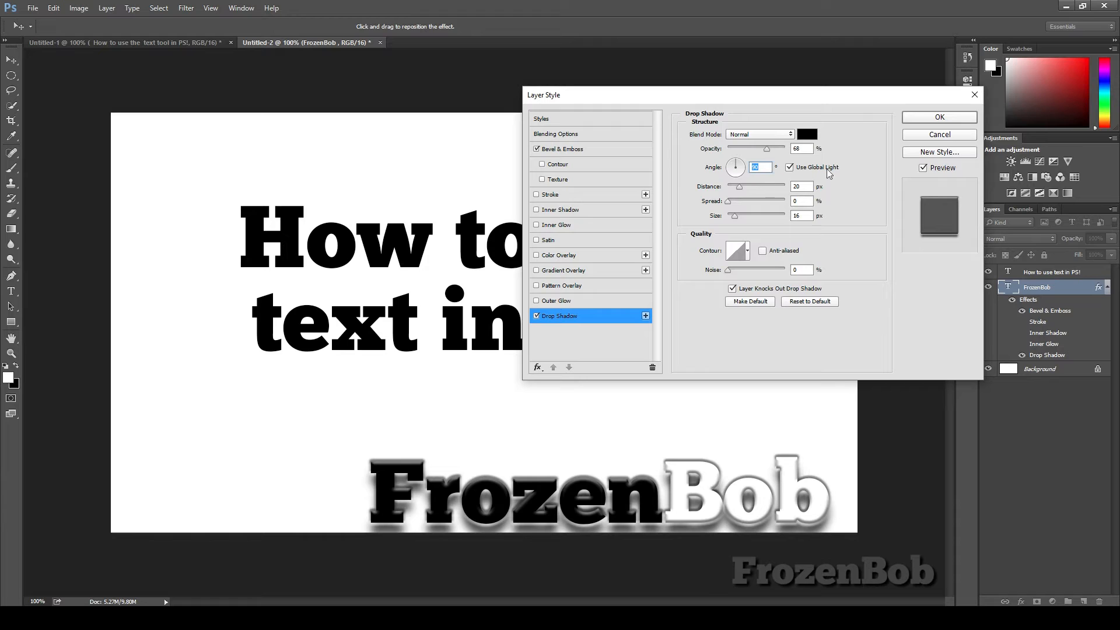
{"action": "type", "text": "45"}
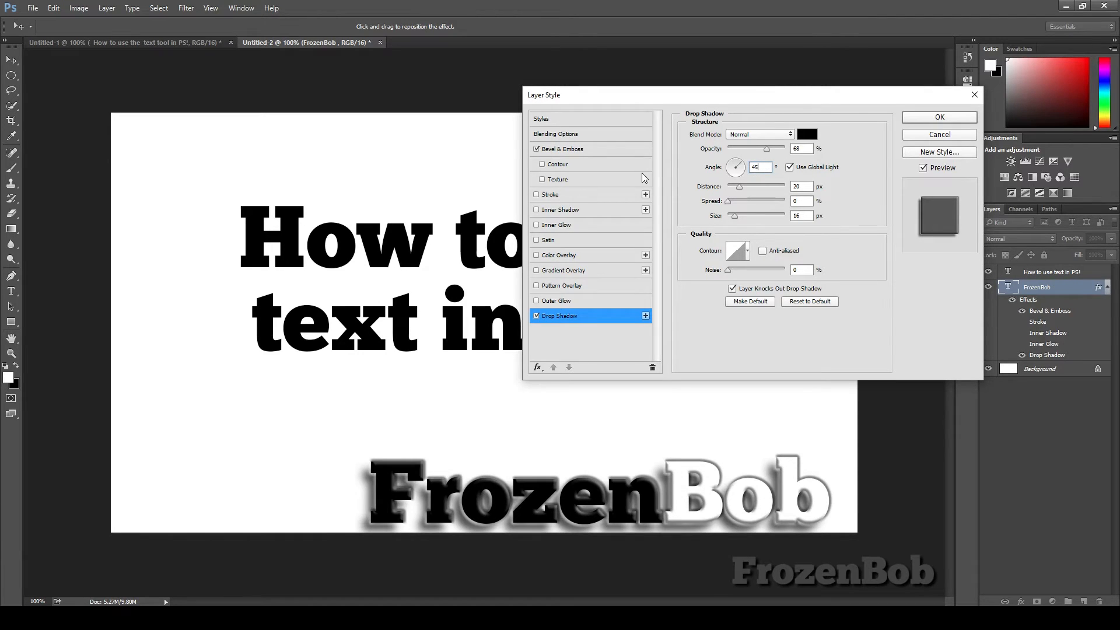
Step: Enable Bevel & Emboss and set the drop shadow angle to 45° with Use Global Light off
{"action": "left_click", "coordinate": [575, 150]}
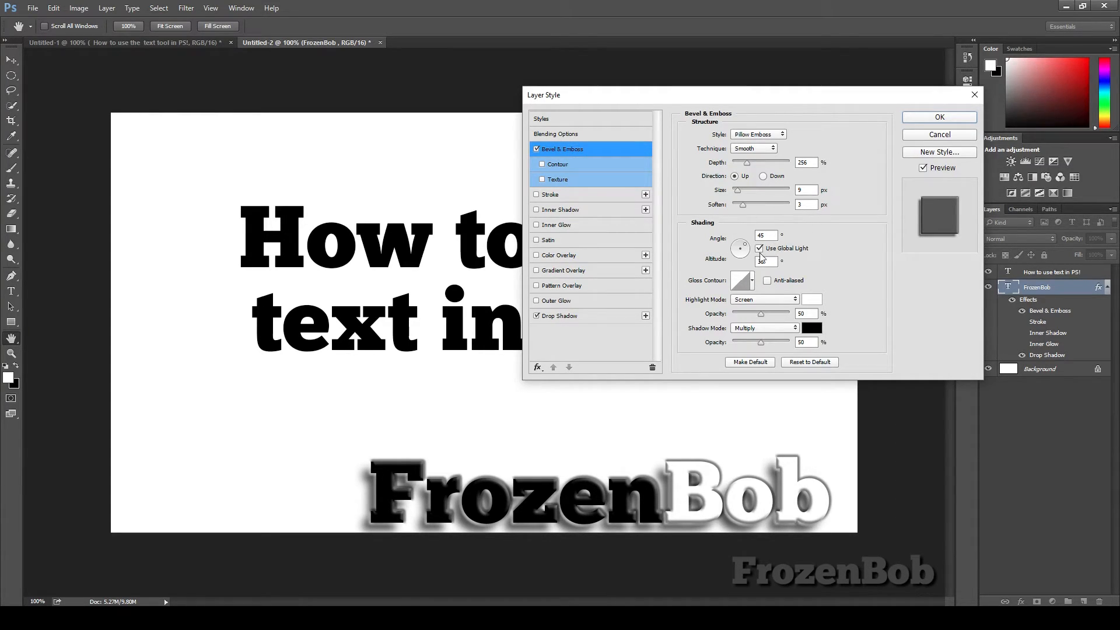
{"action": "left_click", "coordinate": [596, 317]}
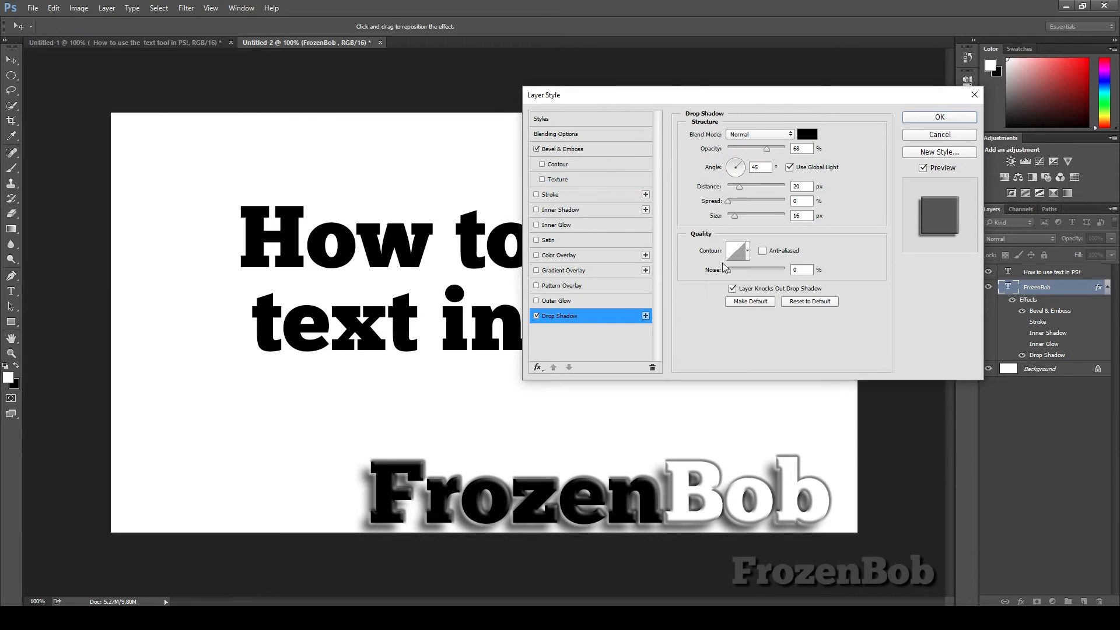
{"action": "left_click", "coordinate": [789, 168]}
{"action": "type", "text": "90"}
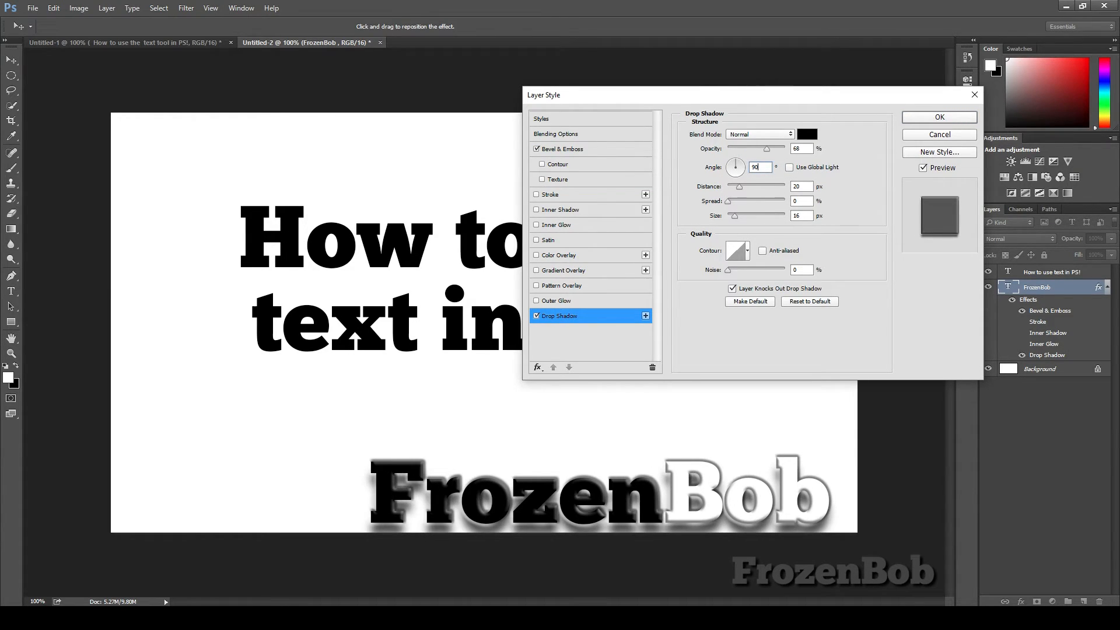
{"action": "left_click", "coordinate": [591, 149]}
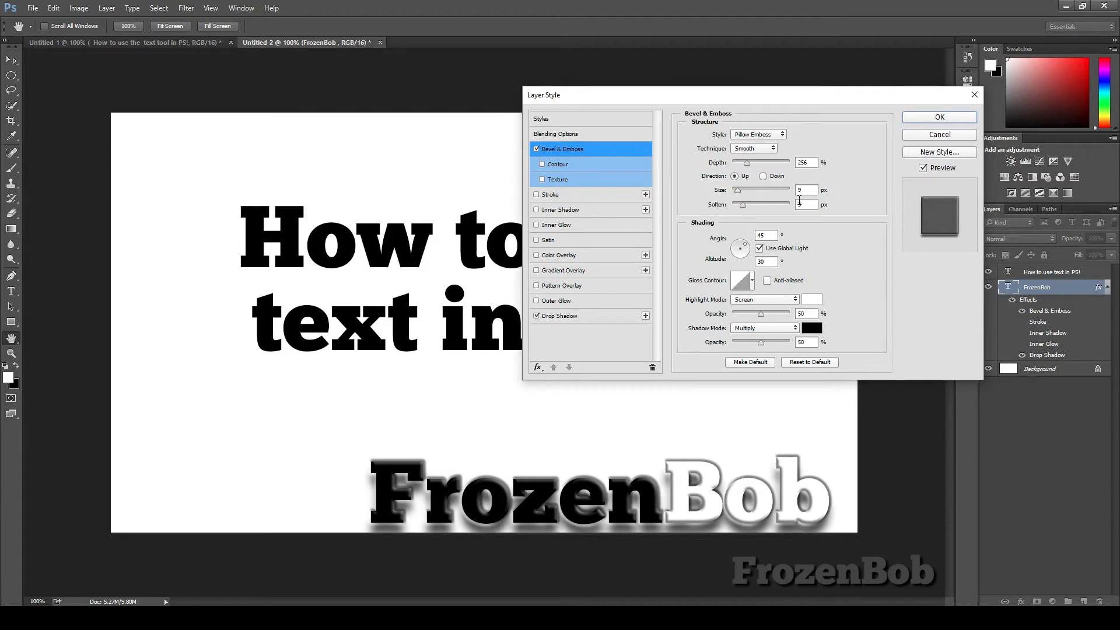
{"action": "left_click", "coordinate": [570, 317]}
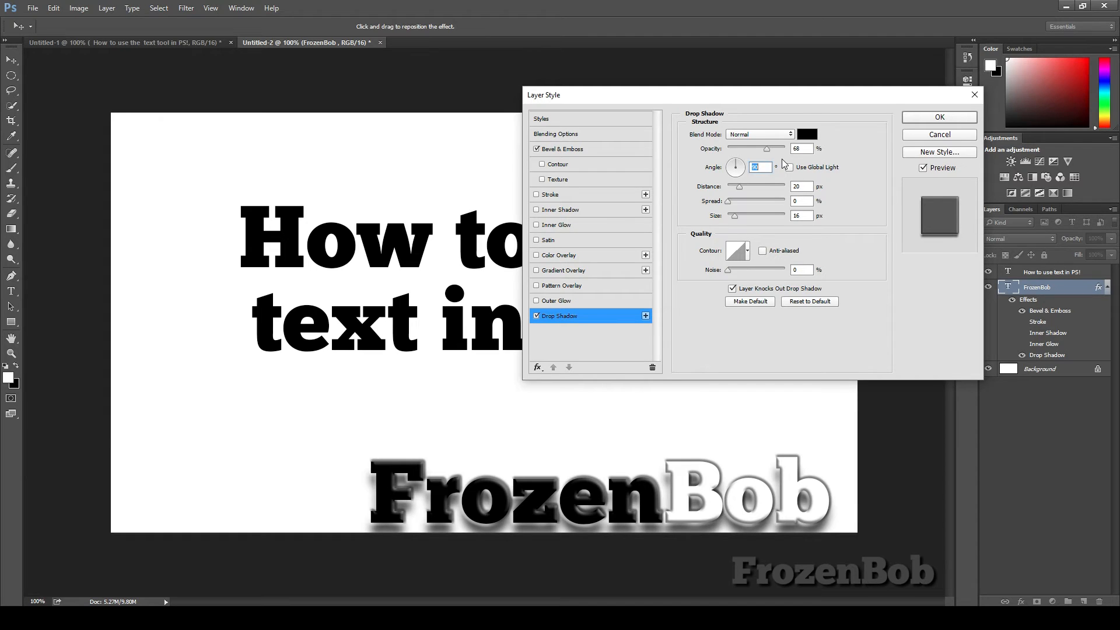
{"action": "type", "text": "45"}
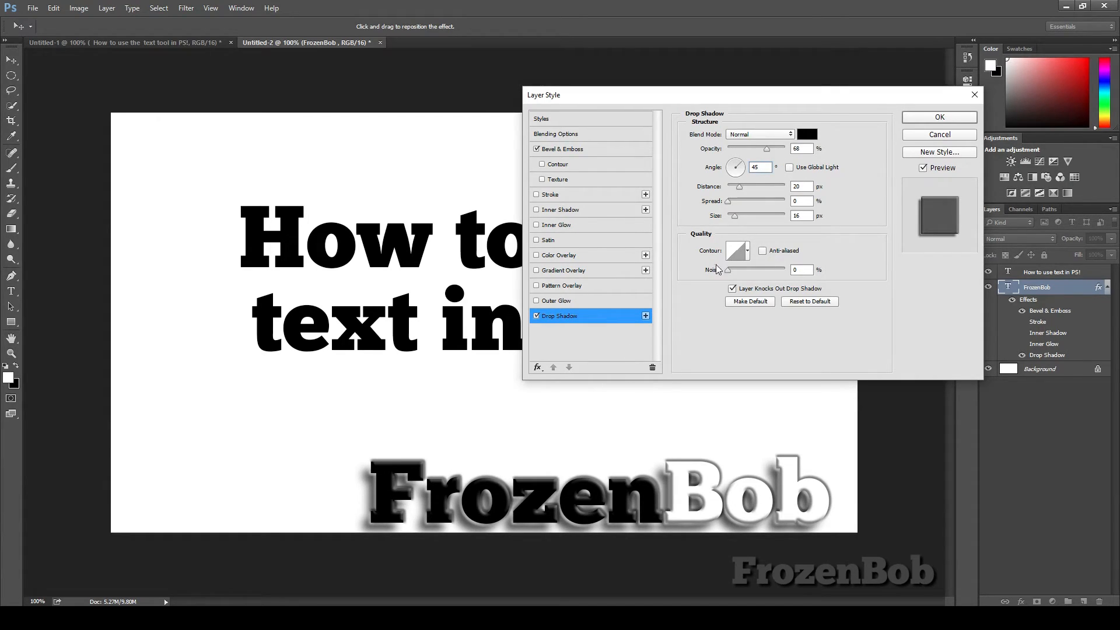
Step: Try Outer Bevel and other Bevel & Emboss styles, returning to Pillow Emboss
{"action": "left_click", "coordinate": [577, 149]}
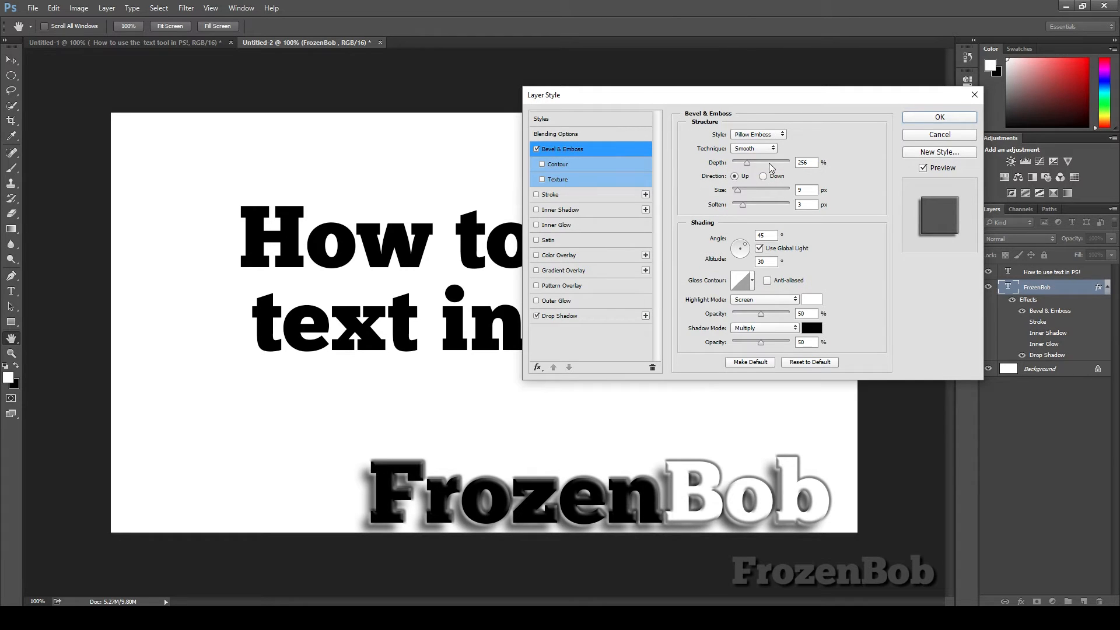
{"action": "mouse_move", "coordinate": [747, 164]}
{"action": "left_mouse_down"}
{"action": "mouse_move", "coordinate": [758, 167]}
{"action": "mouse_move", "coordinate": [748, 167]}
{"action": "left_mouse_up"}
{"action": "left_click", "coordinate": [757, 135]}
{"action": "left_click", "coordinate": [753, 144]}
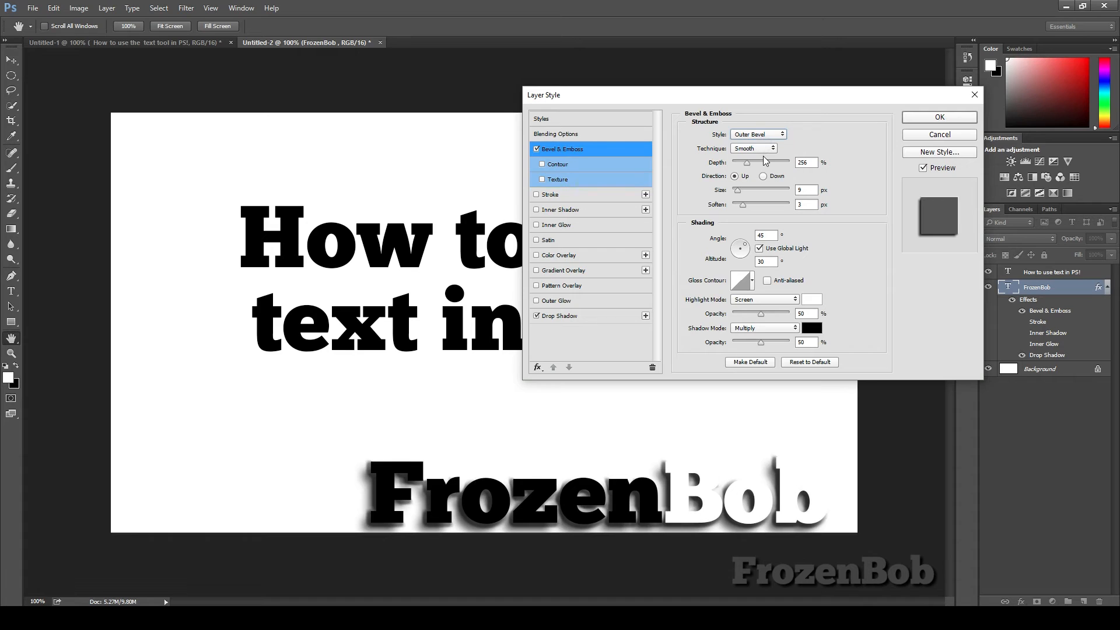
{"action": "key", "text": "Down"}
{"action": "key", "text": "Down"}
{"action": "key", "text": "Down"}
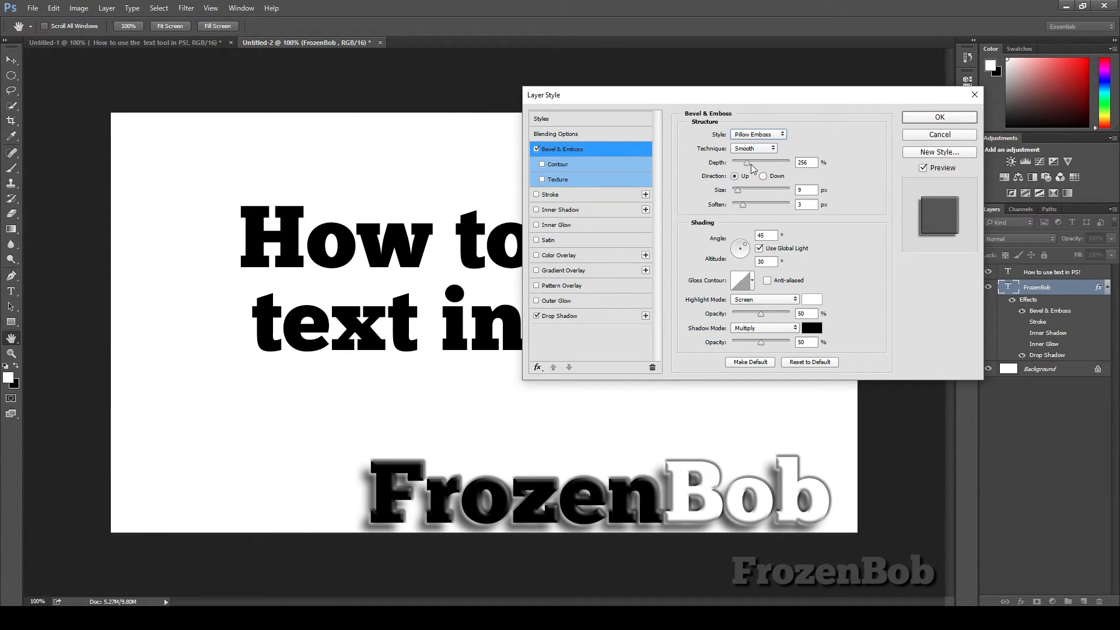
Step: Set the bevel depth to 72%, size to 7 px and soften to 0 px, and apply the layer style
{"action": "left_click_drag", "start_coordinate": [748, 163], "coordinate": [744, 211]}
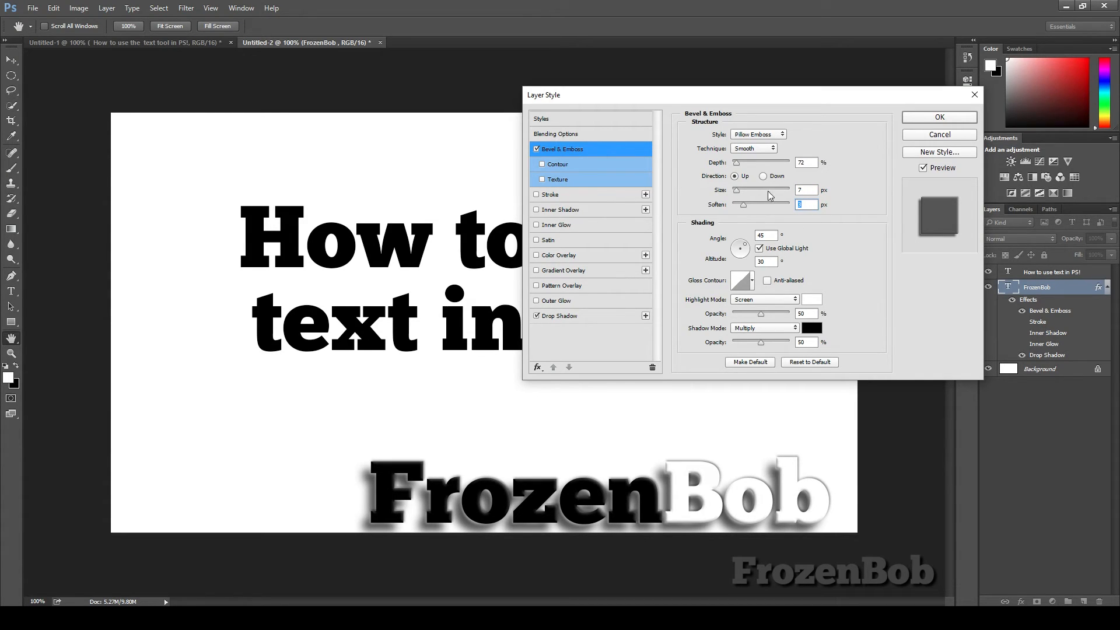
{"action": "left_click", "coordinate": [939, 135]}
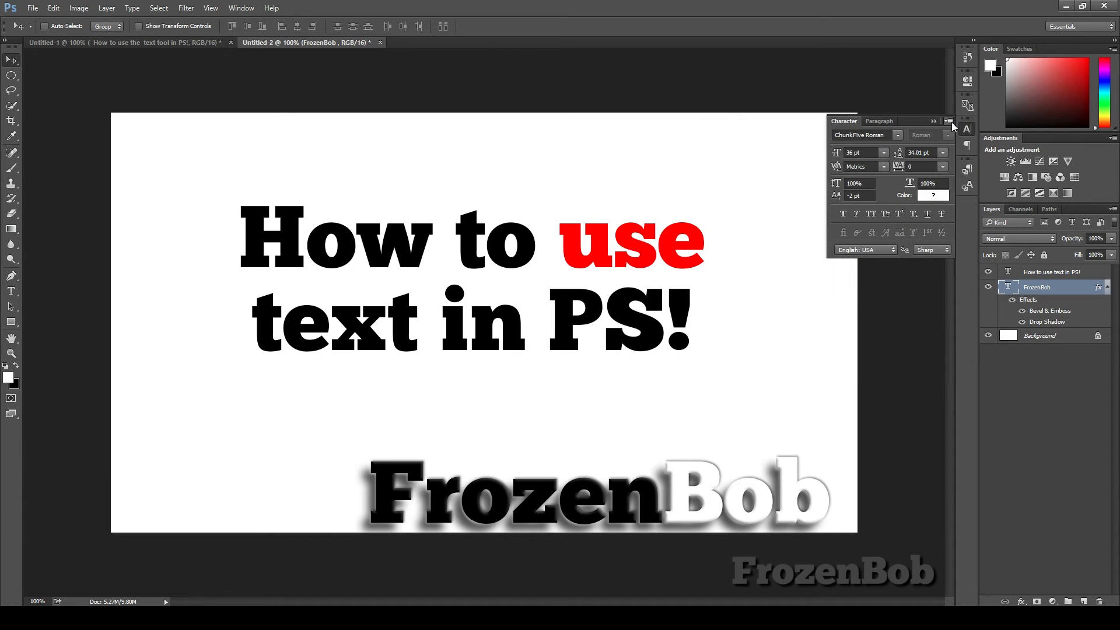
Step: Toggle the FrozenBob layer's effects off and on, and nudge the FrozenBob text slightly right
{"action": "left_click", "coordinate": [1012, 300]}
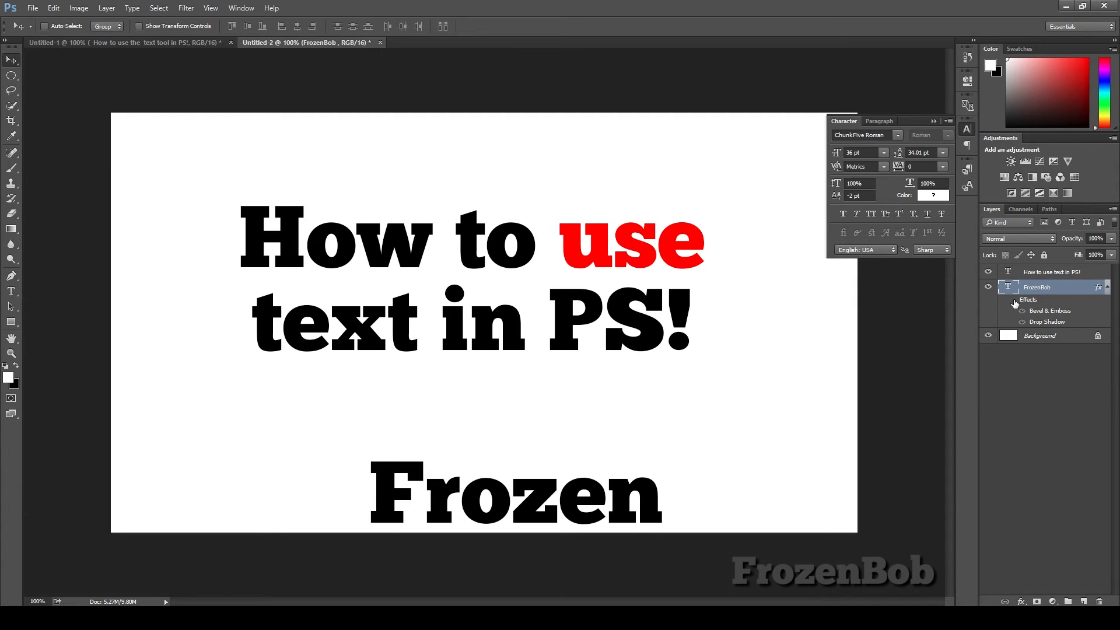
{"action": "left_click", "coordinate": [1012, 300]}
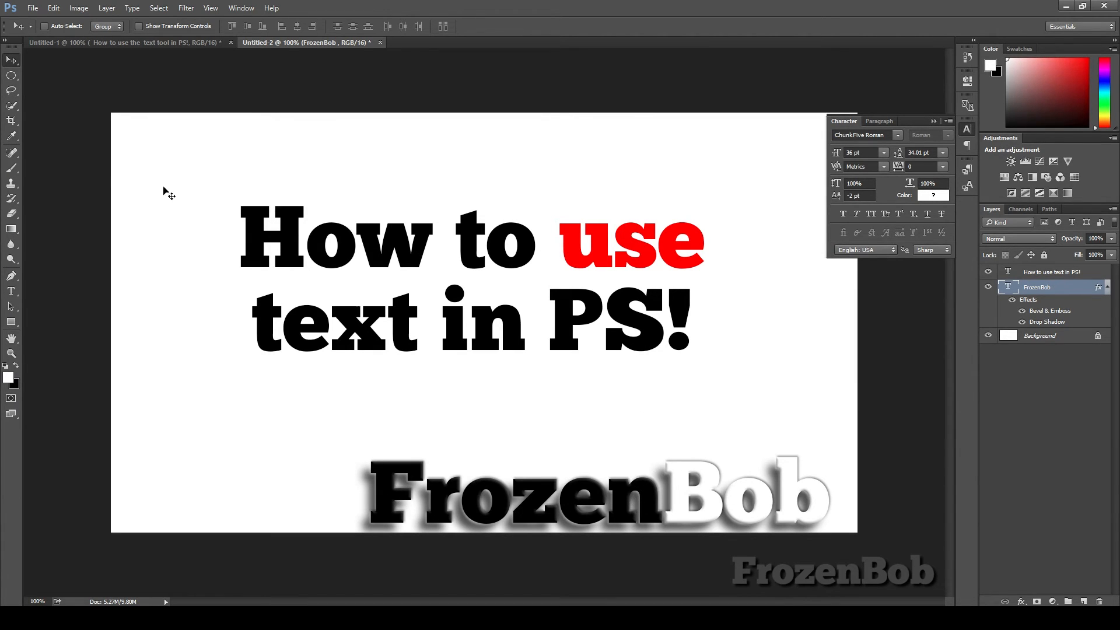
{"action": "left_click_drag", "start_coordinate": [684, 507], "coordinate": [702, 505]}
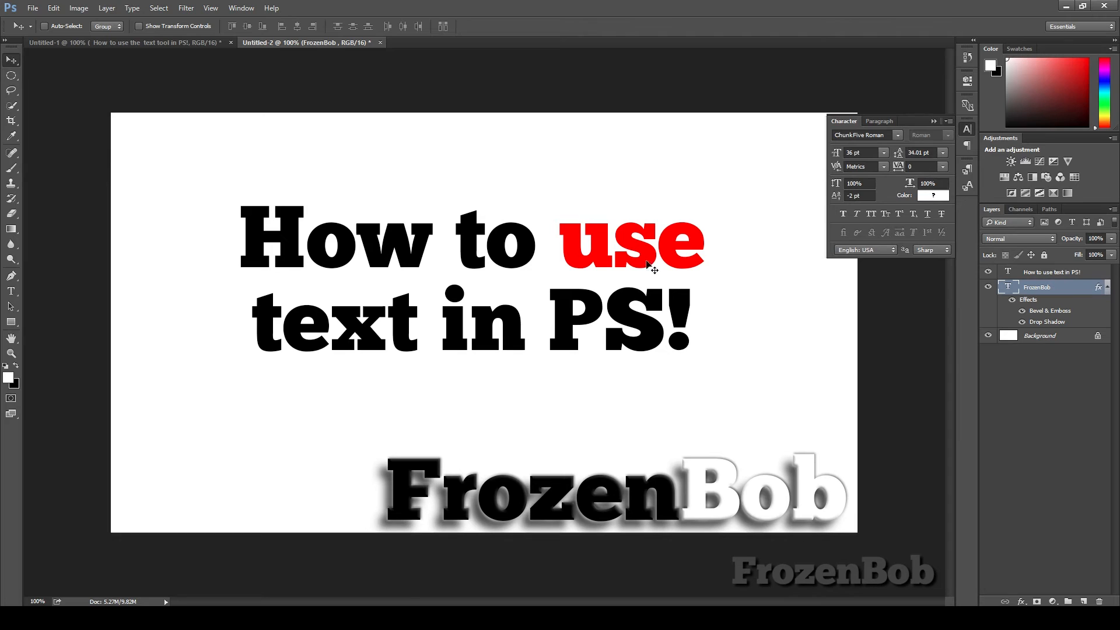
Step: Move the How to use text in PS! layer slightly down and to the right
{"action": "left_click", "coordinate": [1062, 271]}
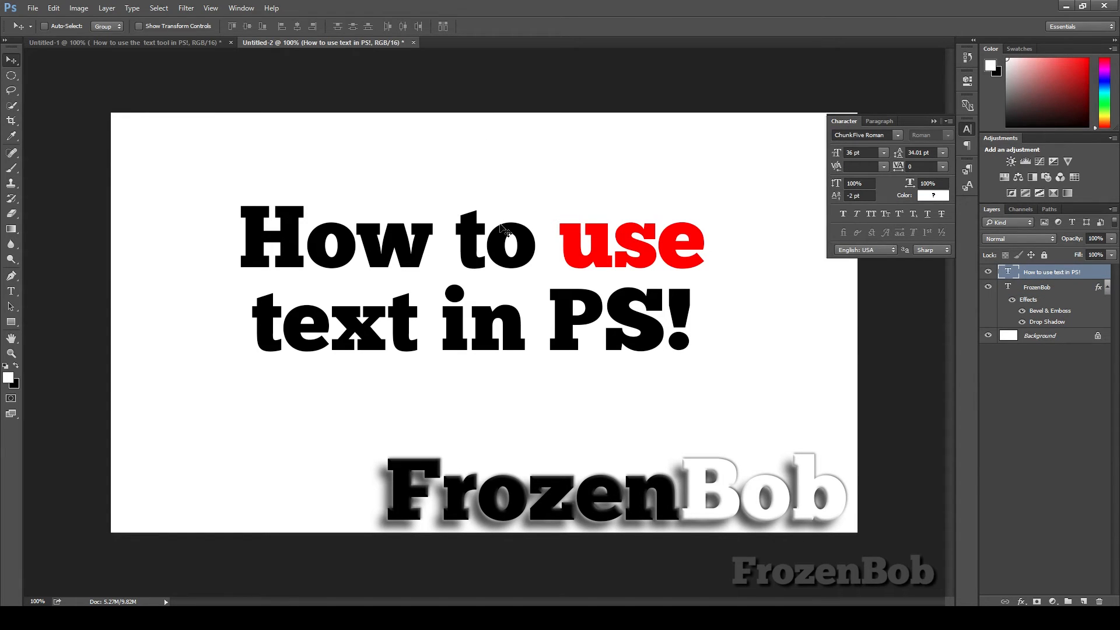
{"action": "left_click_drag", "start_coordinate": [503, 289], "coordinate": [533, 312]}
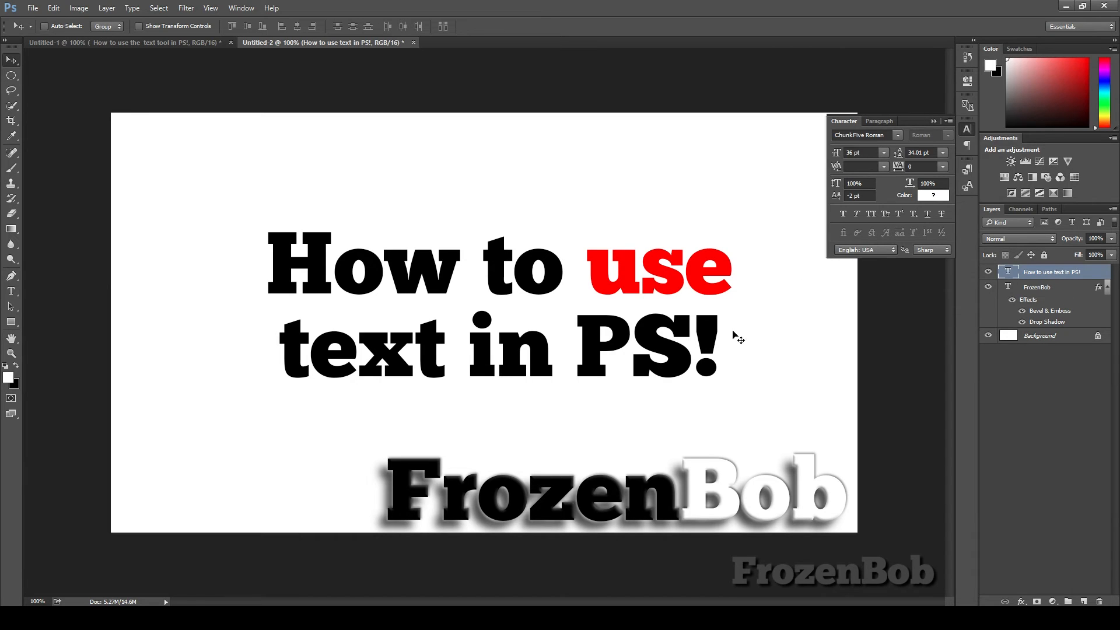
Step: Apply Drop Shadow and Bevel & Emboss effects to the How to use text in PS! layer
{"action": "double_click", "coordinate": [1090, 271]}
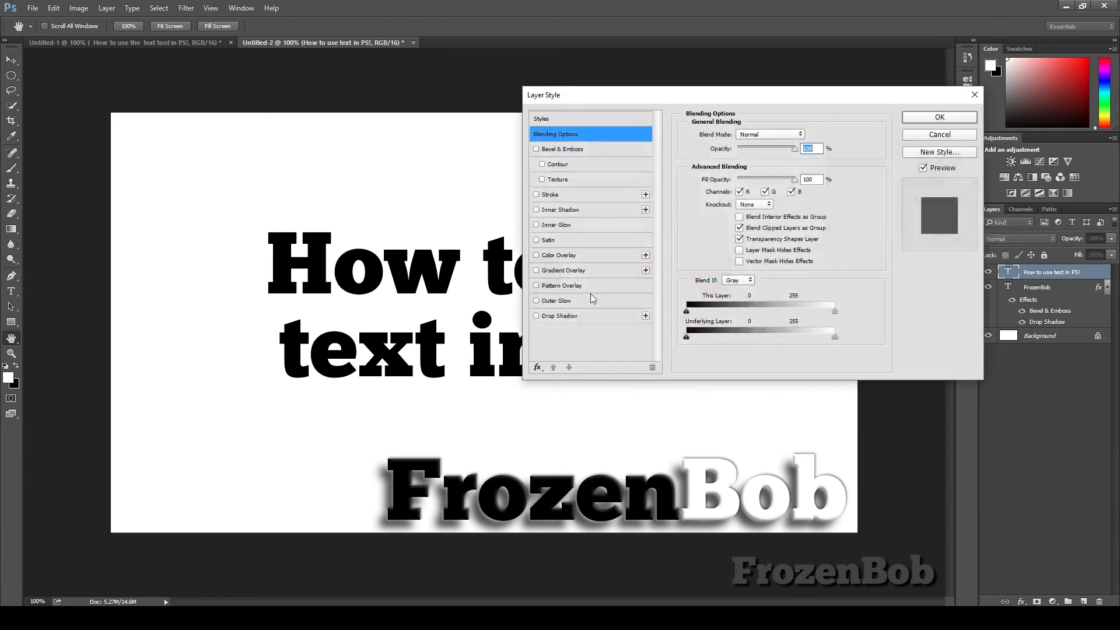
{"action": "left_click_drag", "start_coordinate": [750, 99], "coordinate": [860, 122]}
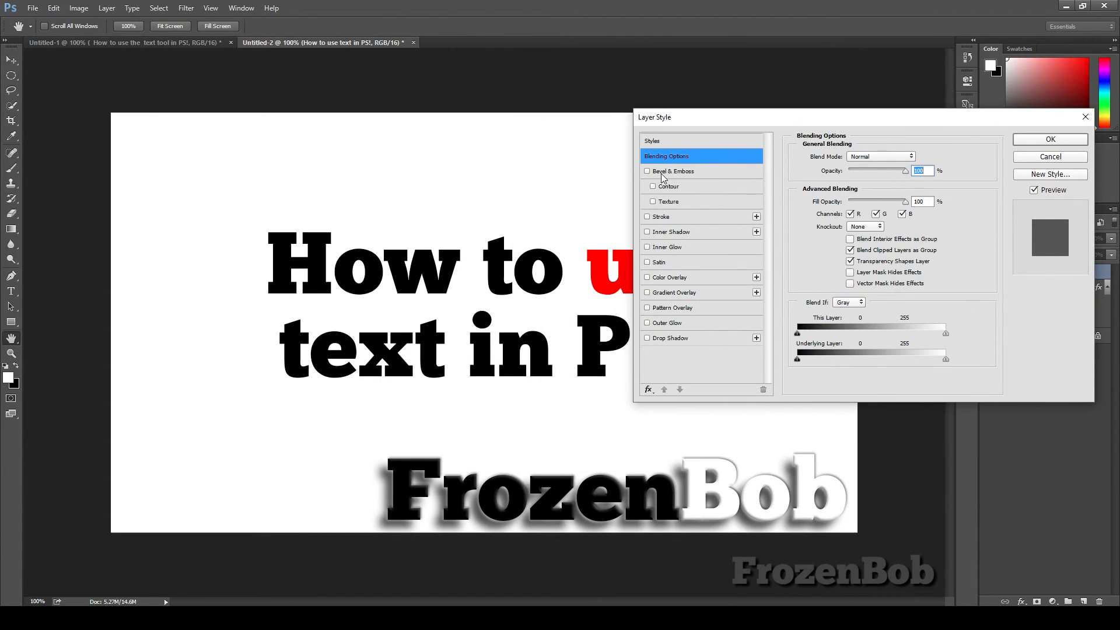
{"action": "left_click", "coordinate": [656, 338]}
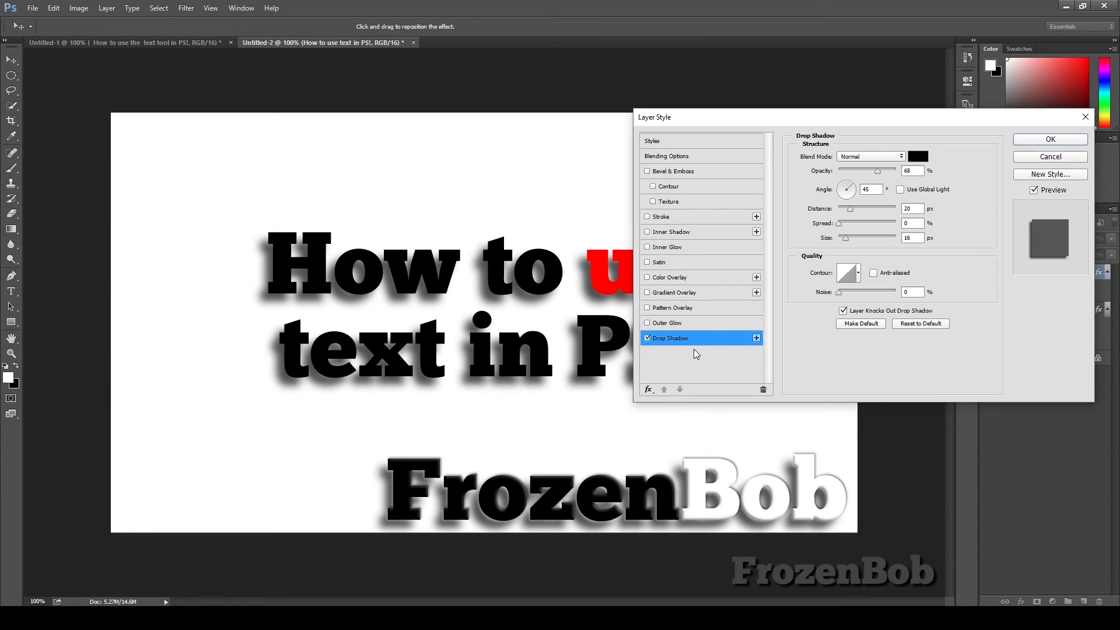
{"action": "left_click", "coordinate": [647, 170]}
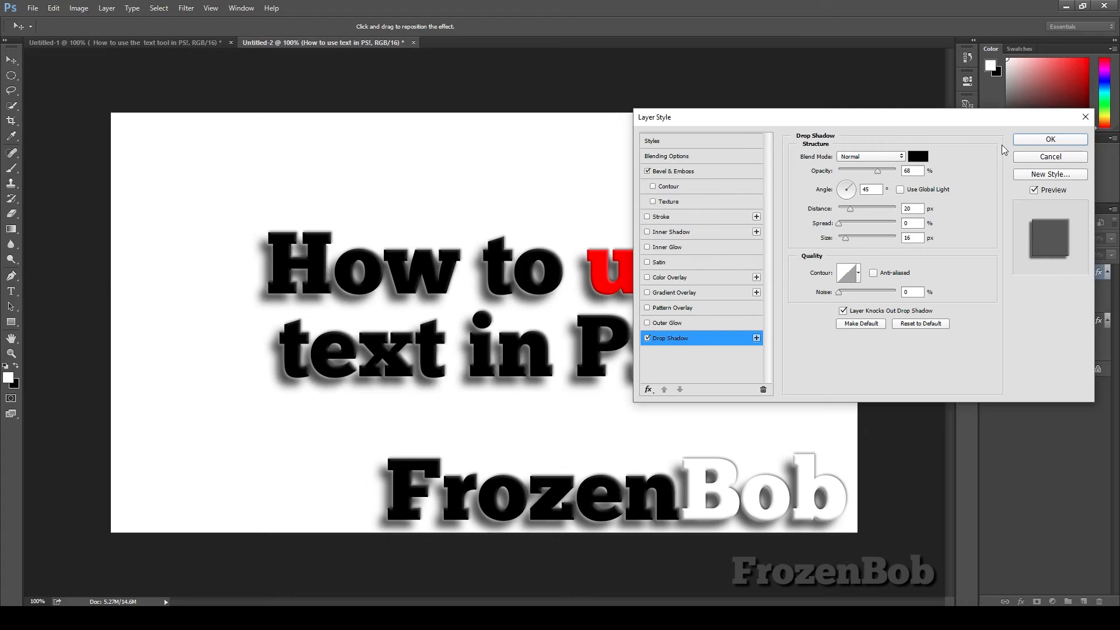
{"action": "left_click", "coordinate": [1044, 140]}
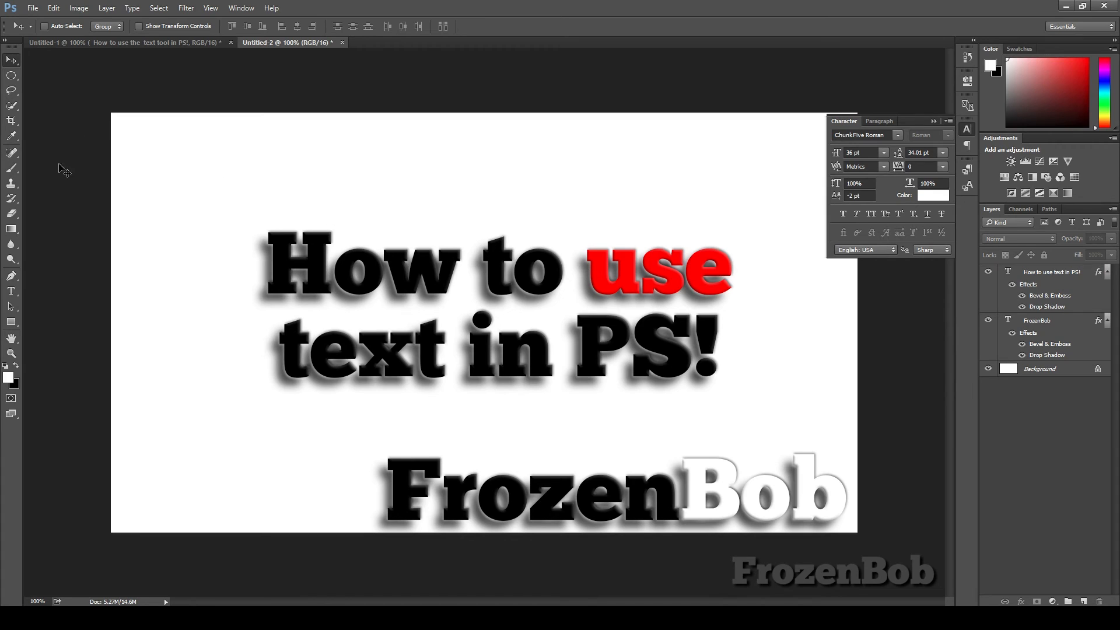
Step: Draw a light blue rectangle about 899 by 203 px over the lower-right part of the canvas
{"action": "left_click", "coordinate": [11, 321]}
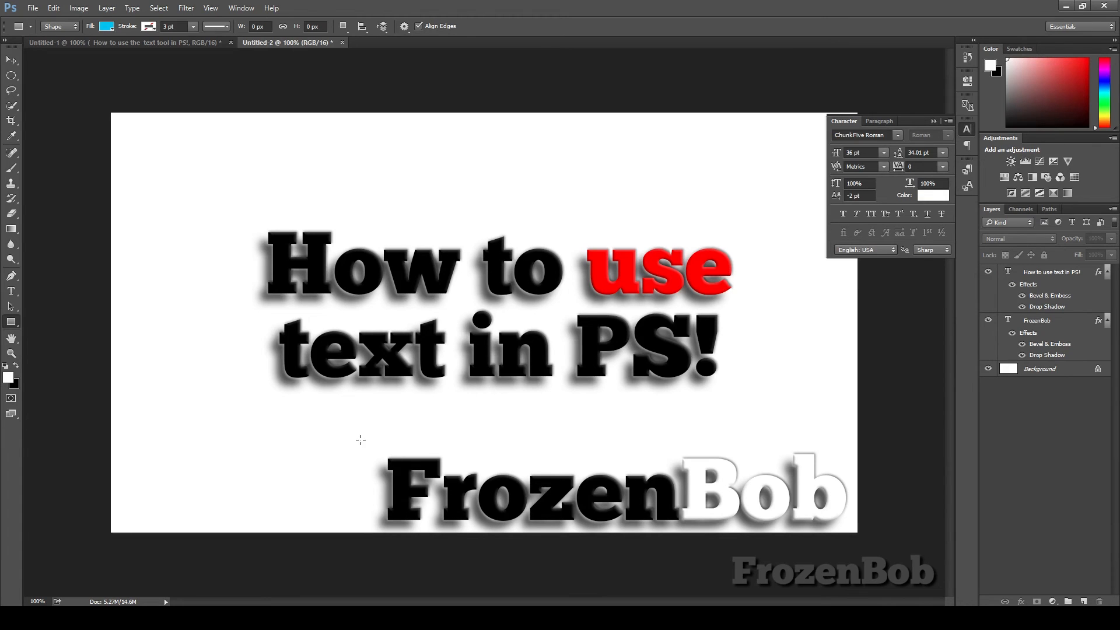
{"action": "left_click_drag", "start_coordinate": [361, 439], "coordinate": [885, 557]}
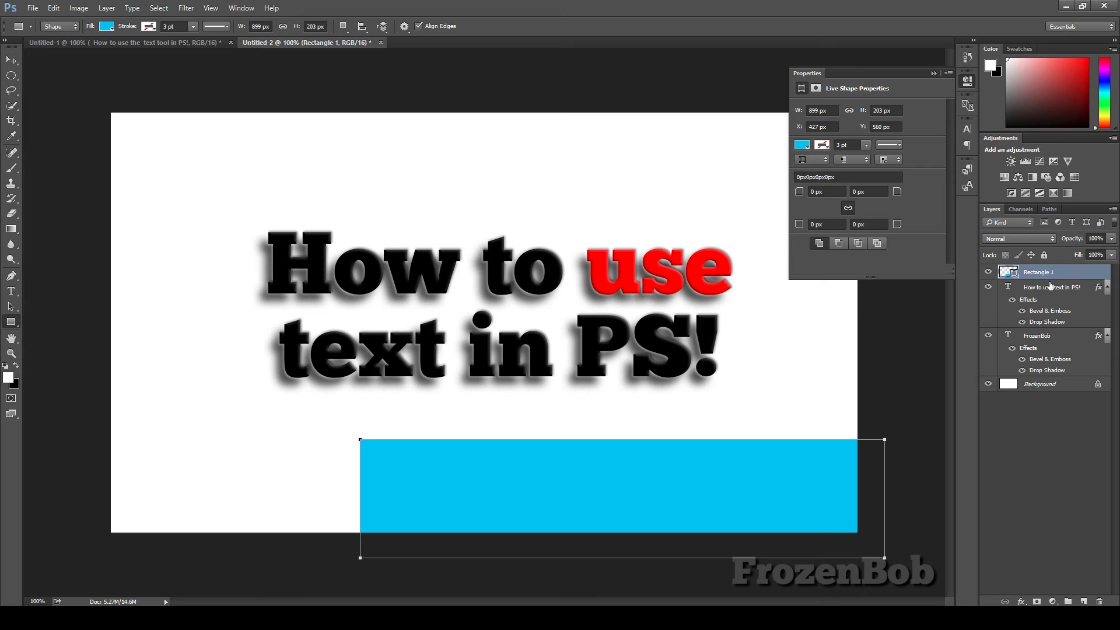
Step: Move the Rectangle 1 layer beneath the FrozenBob layer in the layer stack
{"action": "left_click_drag", "start_coordinate": [1061, 273], "coordinate": [1059, 364]}
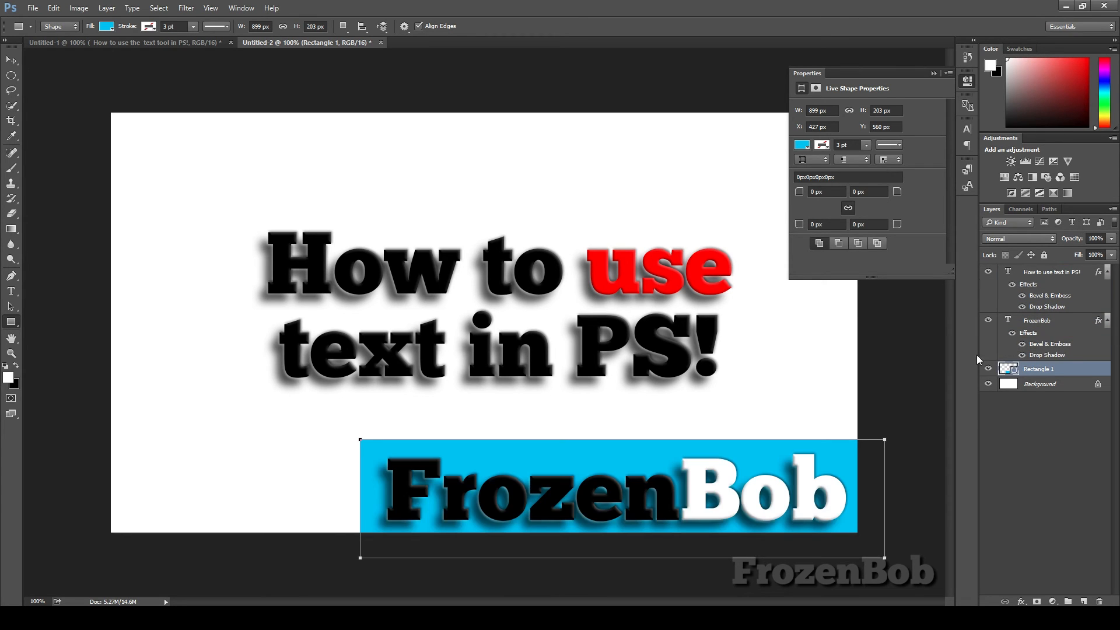
{"action": "left_click", "coordinate": [10, 60]}
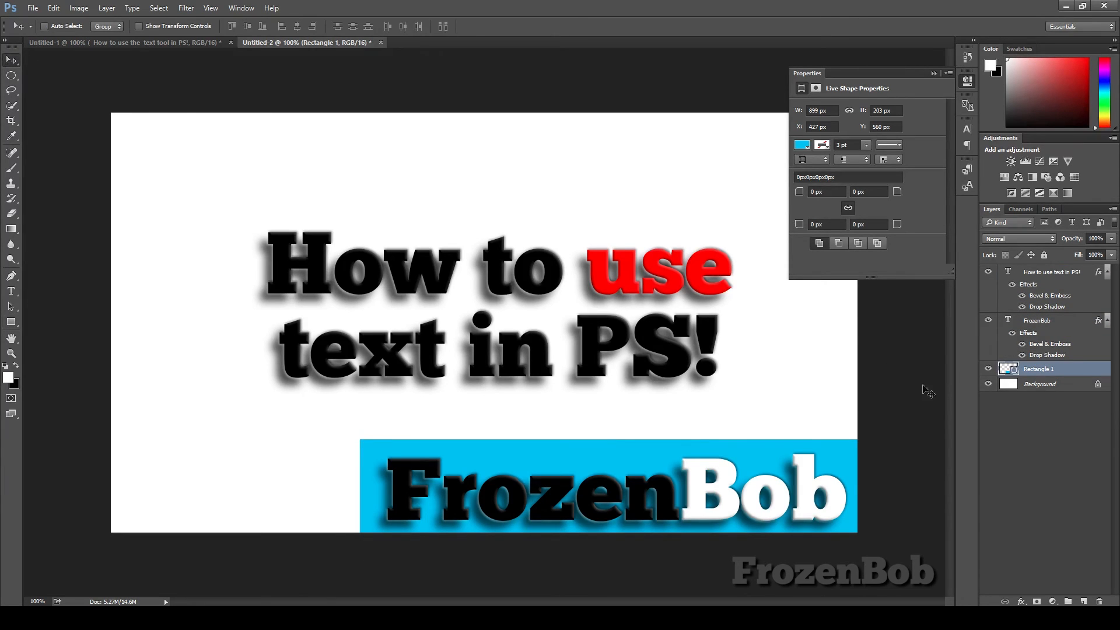
Step: Nudge the Rectangle 1 layer slightly to the left and down
{"action": "key", "text": "Left"}
{"action": "key", "text": "Left"}
{"action": "key", "text": "Left"}
{"action": "key", "text": "Down"}
{"action": "key", "text": "Down"}
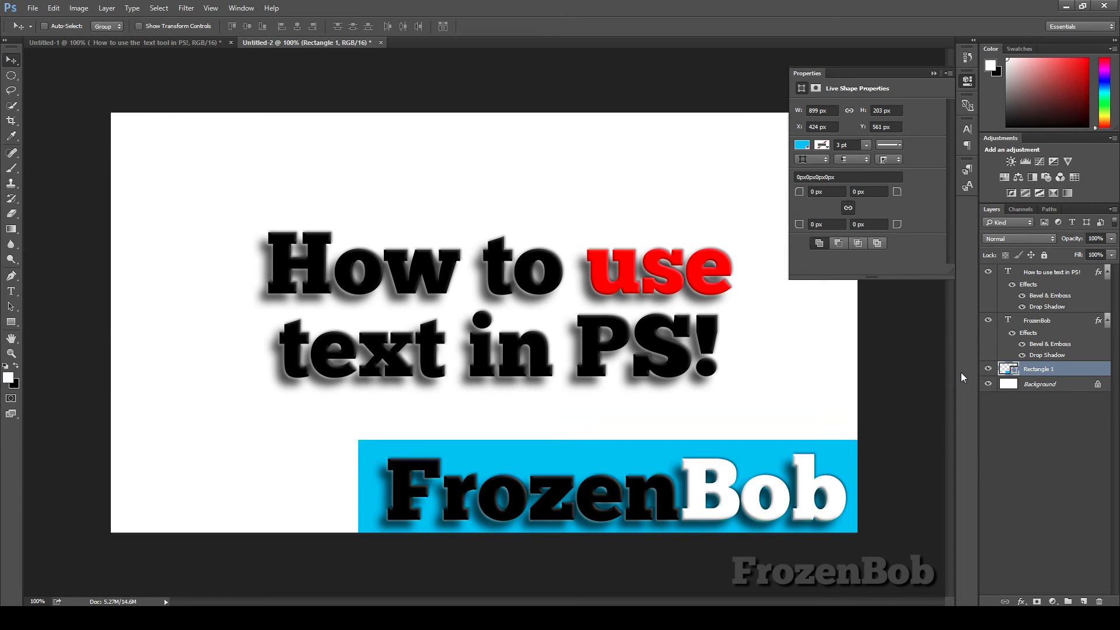
Step: Add a Bevel & Emboss effect alongside Drop Shadow to the Rectangle 1 layer's layer style
{"action": "double_click", "coordinate": [1069, 372]}
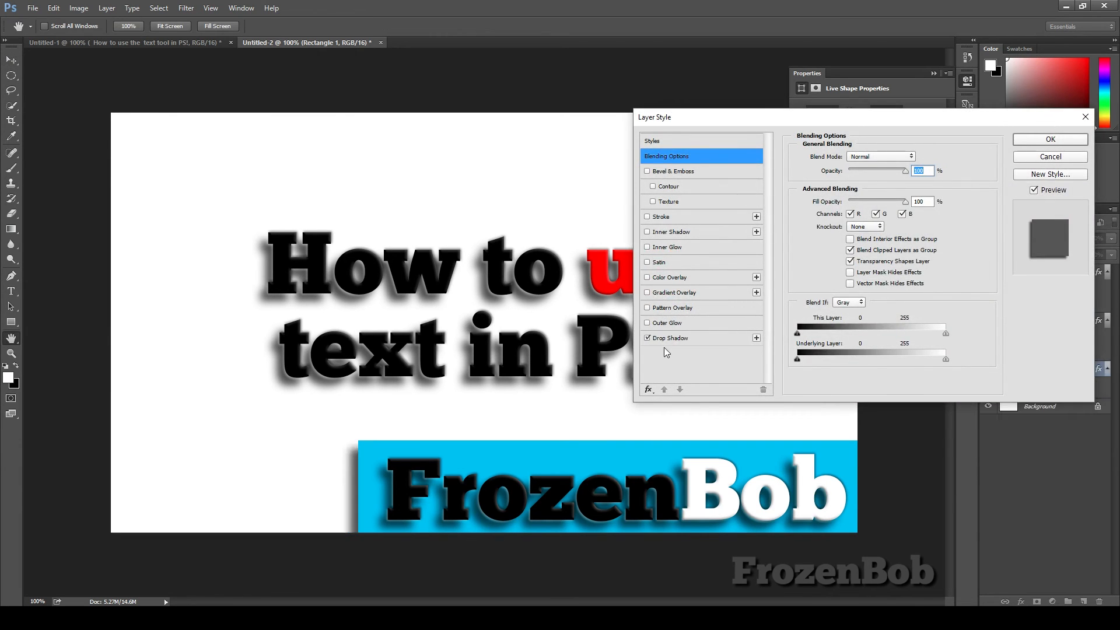
{"action": "left_click", "coordinate": [646, 171]}
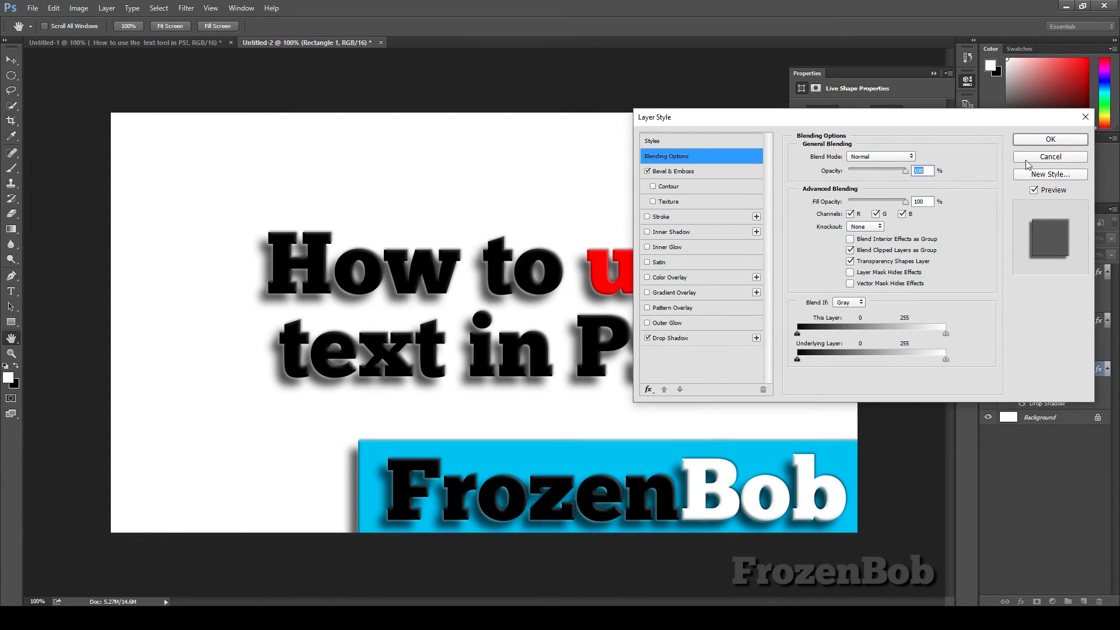
{"action": "left_click", "coordinate": [1051, 140]}
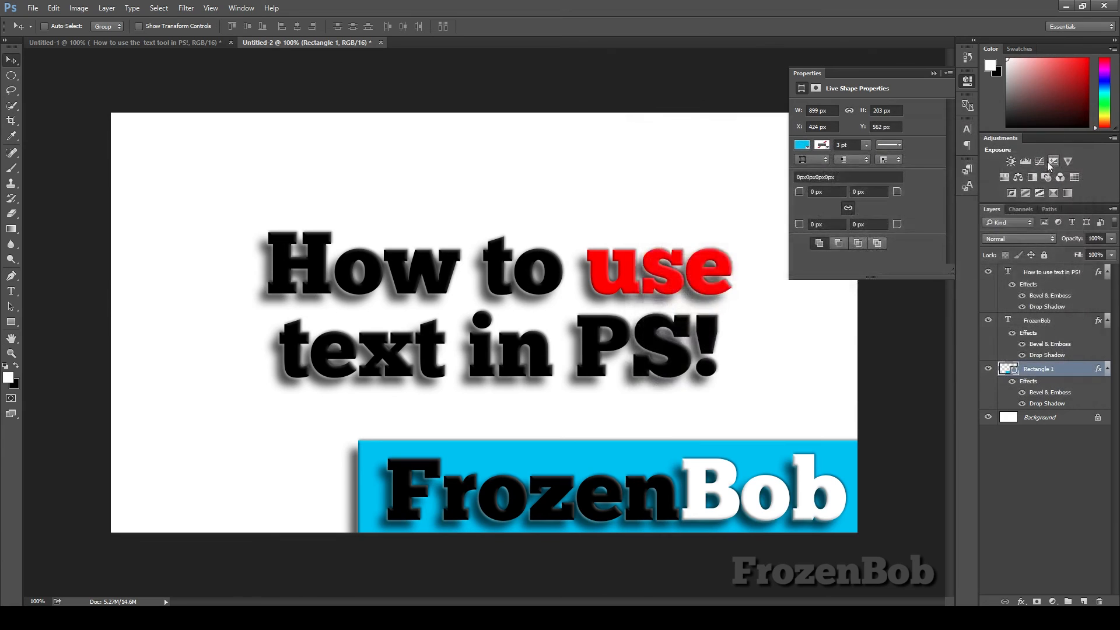
Step: Collapse the Properties panel and switch to the Type tool
{"action": "left_click", "coordinate": [968, 82]}
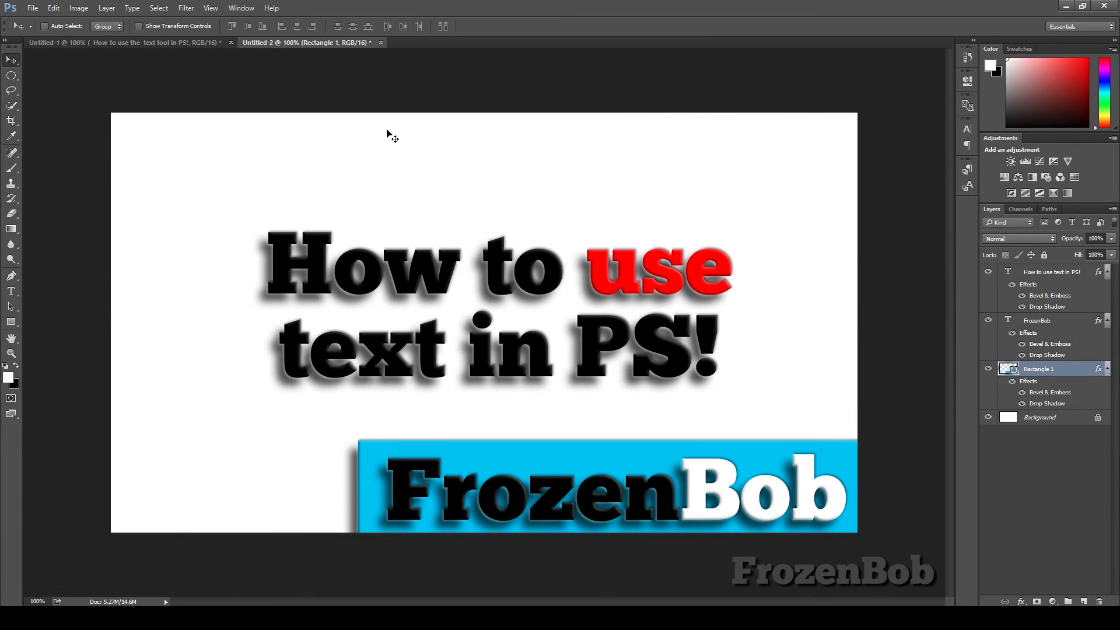
{"action": "key", "text": "t"}
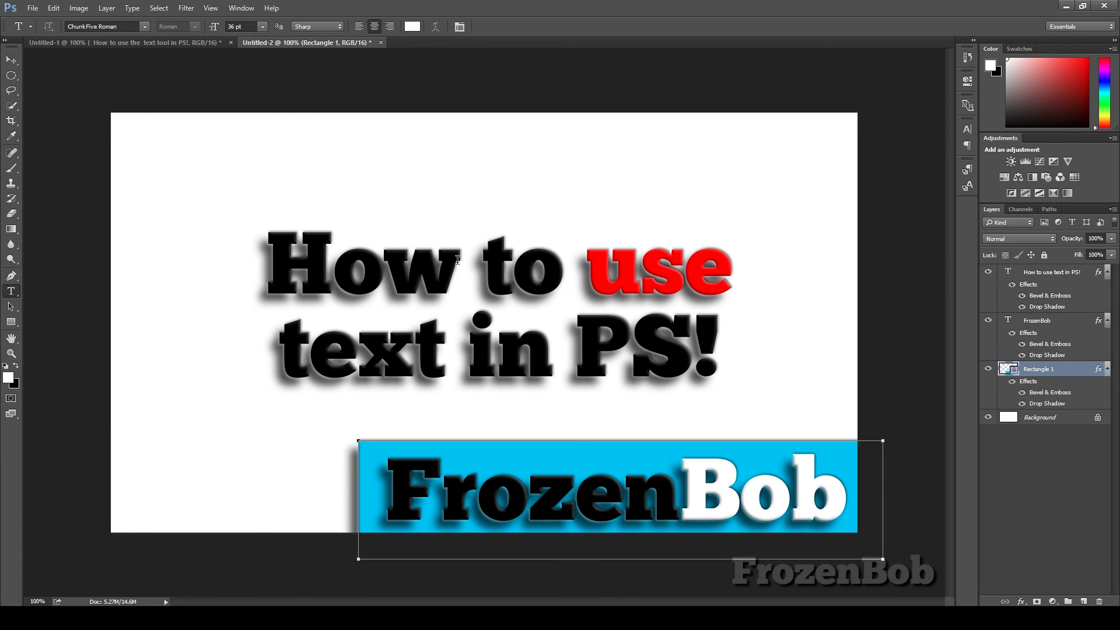